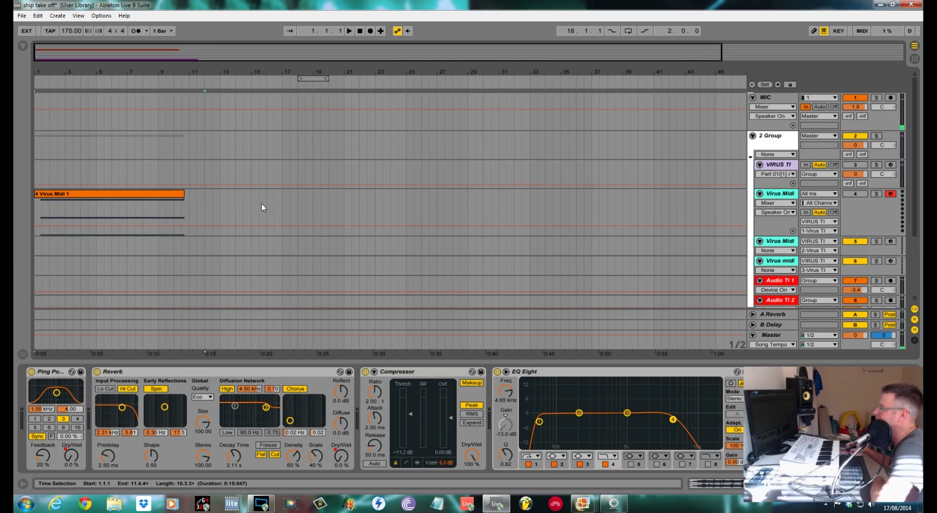
Play the arrangement from the start through the end of the 10 Audio clip, examining its waveform and reverb automation.
{"action": "scroll", "coordinate": [256, 215], "scroll_direction": "down", "scroll_amount": 2}
{"action": "scroll", "coordinate": [155, 181], "scroll_direction": "down", "scroll_amount": 1}
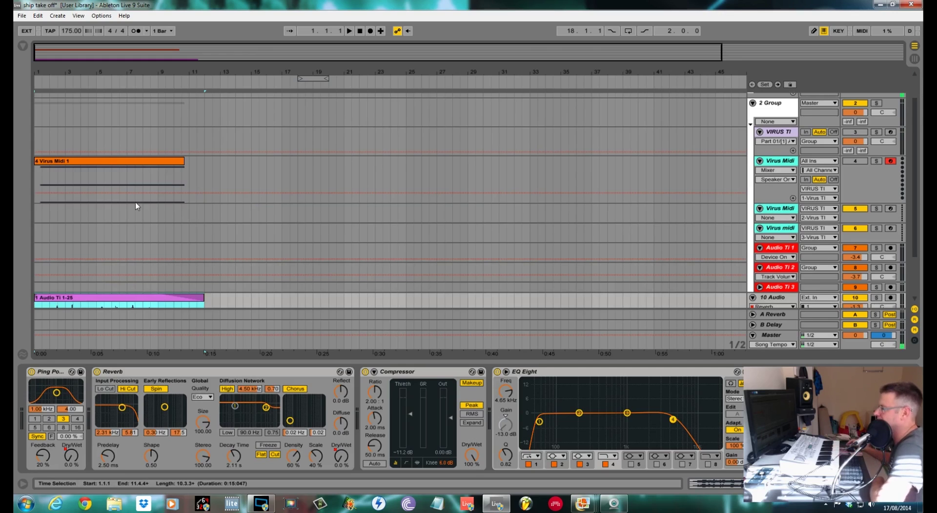
{"action": "scroll", "coordinate": [116, 240], "scroll_direction": "down", "scroll_amount": 2}
{"action": "scroll", "coordinate": [236, 269], "scroll_direction": "down", "scroll_amount": 2}
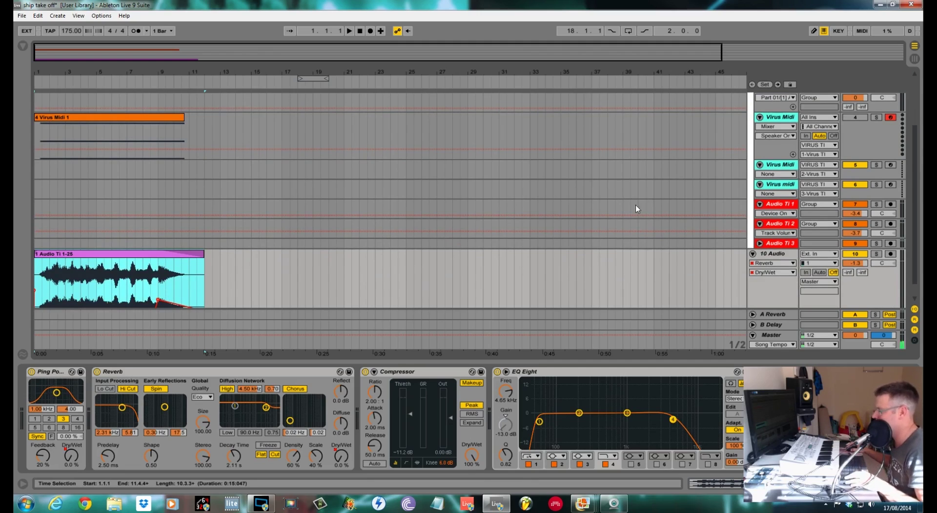
{"action": "key", "text": "space"}
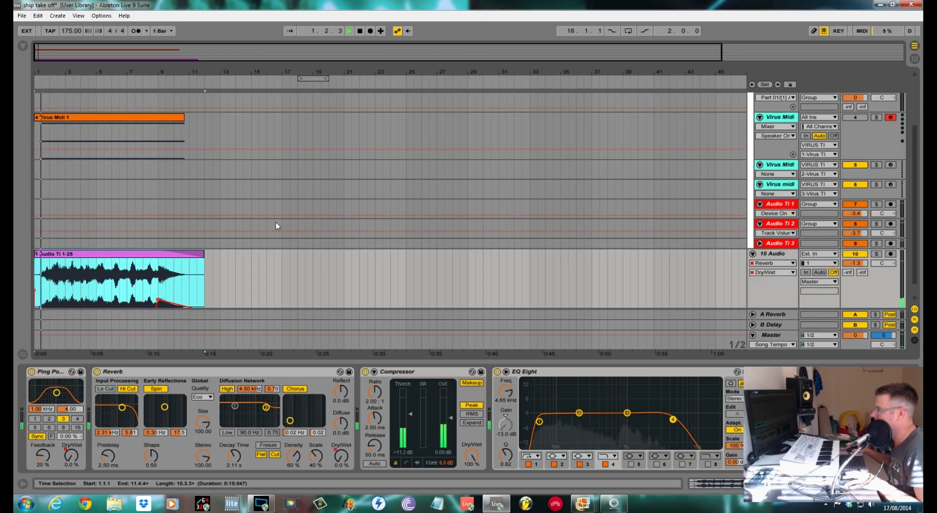
{"action": "scroll", "coordinate": [616, 209], "scroll_direction": "up", "scroll_amount": 6}
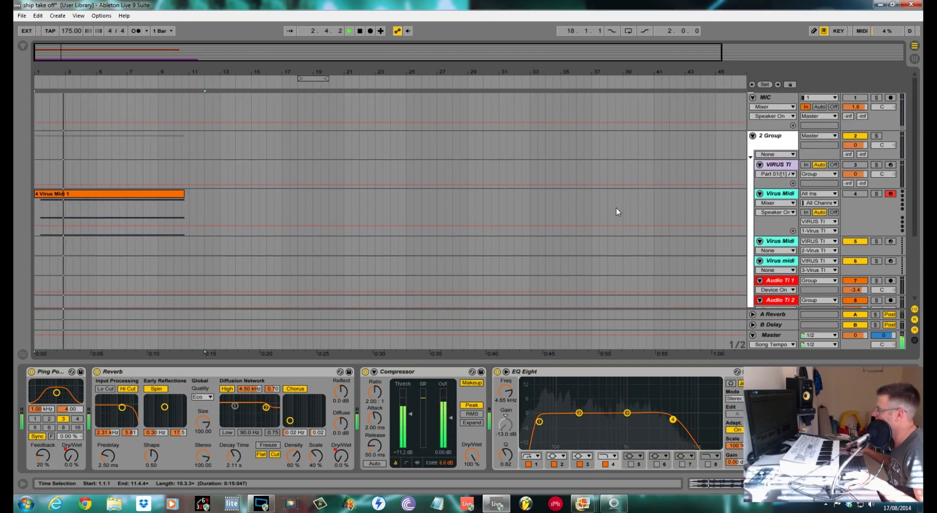
{"action": "scroll", "coordinate": [617, 208], "scroll_direction": "down", "scroll_amount": 7}
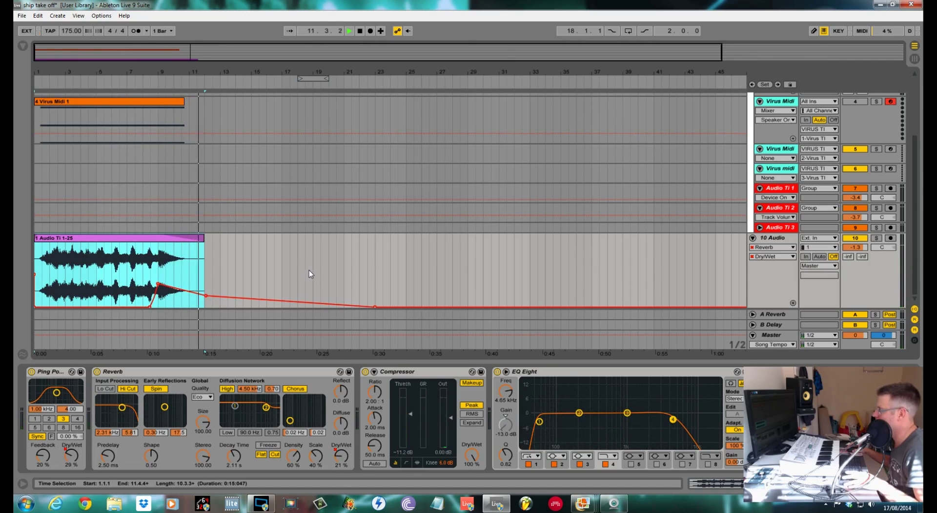
{"action": "key", "text": "space"}
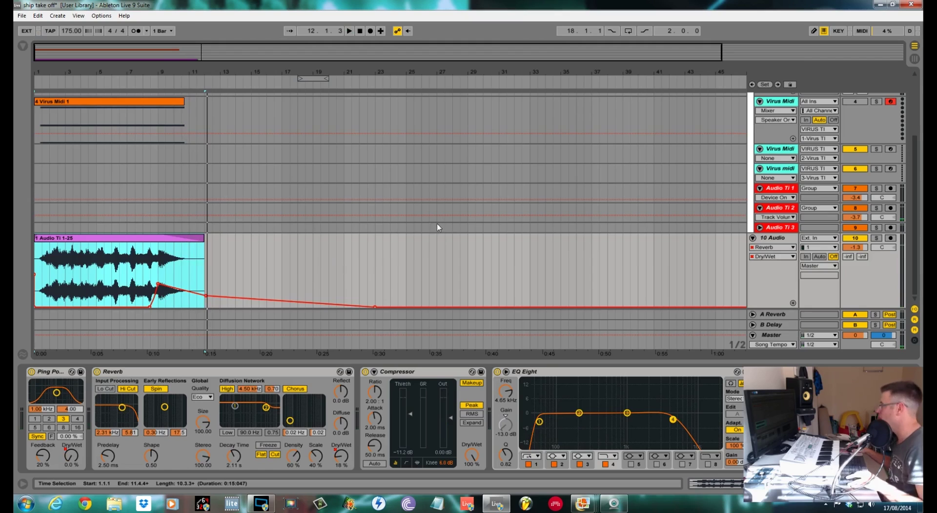
{"action": "scroll", "coordinate": [489, 197], "scroll_direction": "up", "scroll_amount": 4}
{"action": "scroll", "coordinate": [670, 125], "scroll_direction": "up", "scroll_amount": 1}
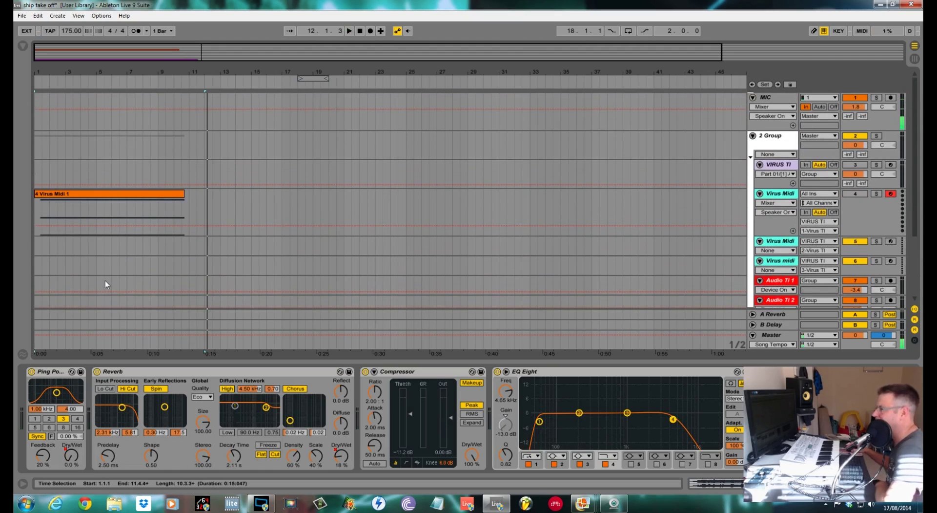
{"action": "scroll", "coordinate": [175, 256], "scroll_direction": "down", "scroll_amount": 4}
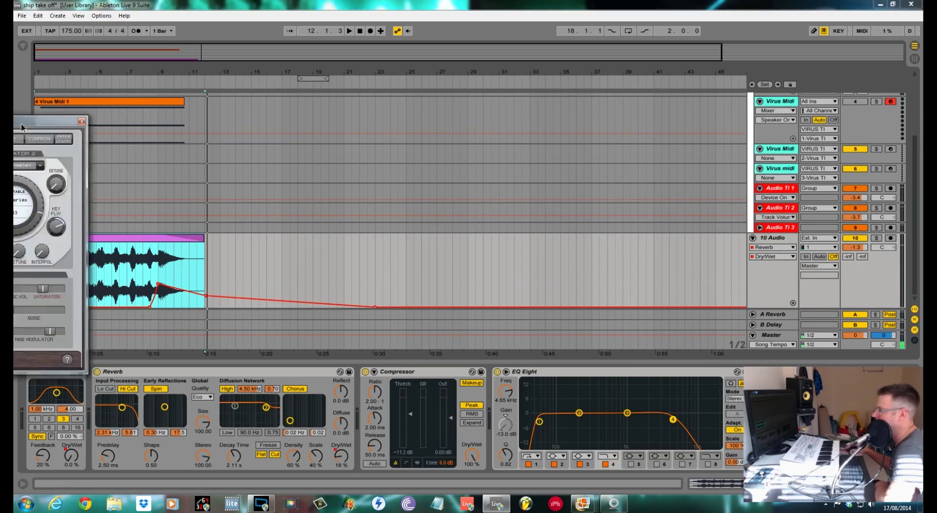
Bring the Virus TI plug-in window into full view and examine its FX 1 and Matrix settings.
{"action": "left_click_drag", "start_coordinate": [616, 80], "coordinate": [625, 69]}
{"action": "left_click", "coordinate": [581, 85]}
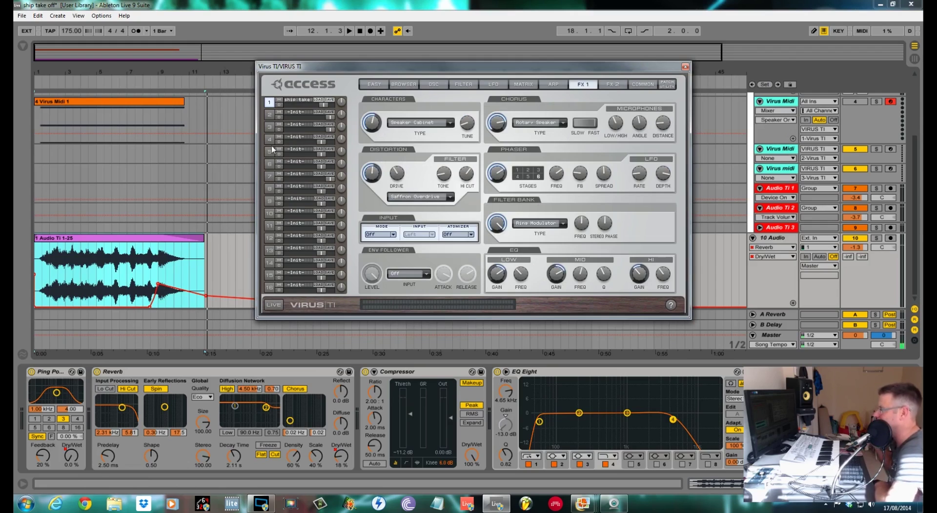
{"action": "left_click_drag", "start_coordinate": [394, 65], "coordinate": [392, 69]}
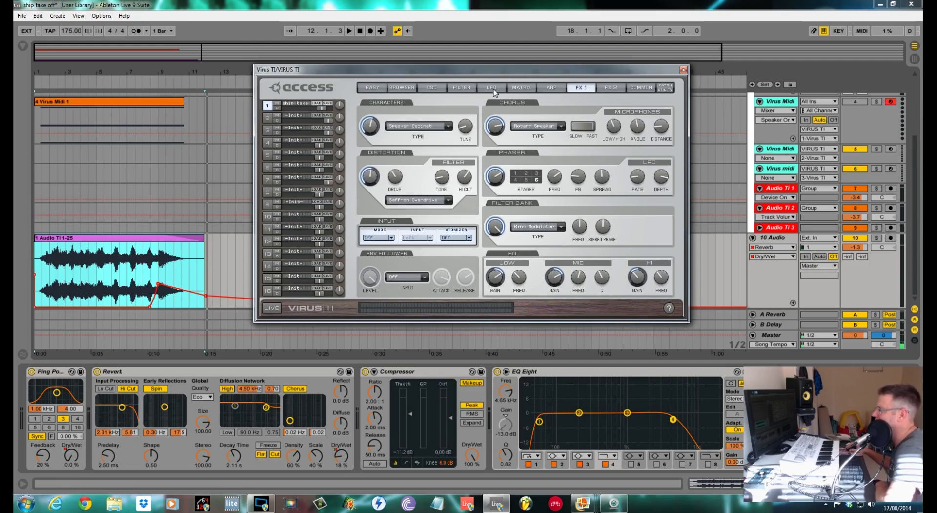
{"action": "left_click", "coordinate": [521, 88]}
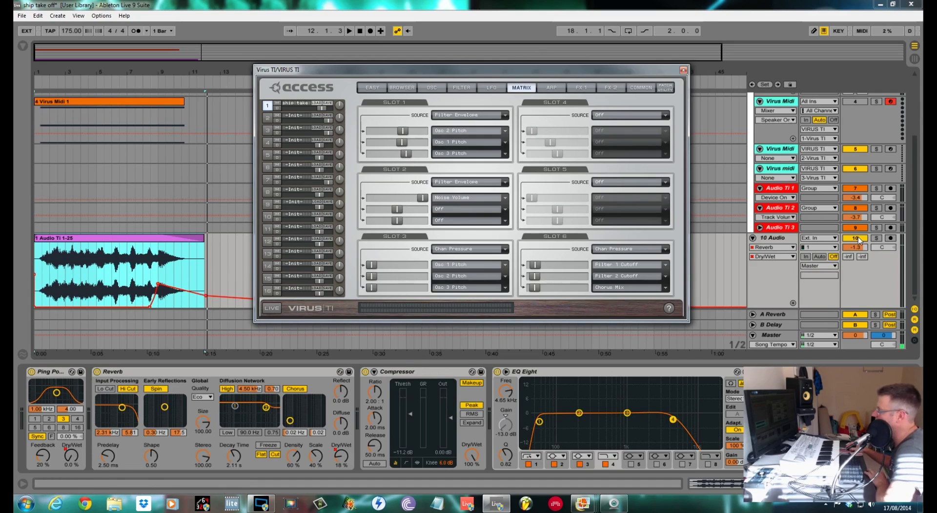
Mute the 10 Audio track and reset part 1 of the Virus TI to the Init patch.
{"action": "left_click", "coordinate": [195, 166]}
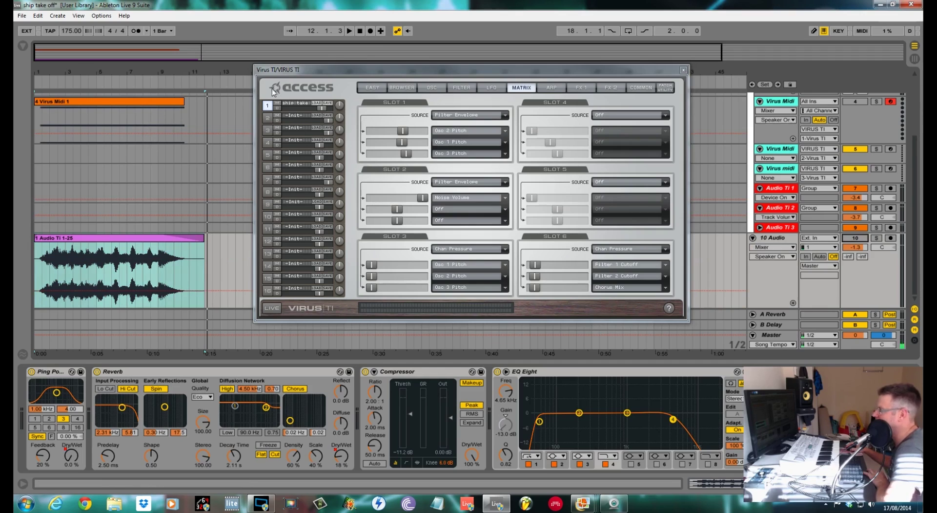
{"action": "left_click", "coordinate": [431, 87]}
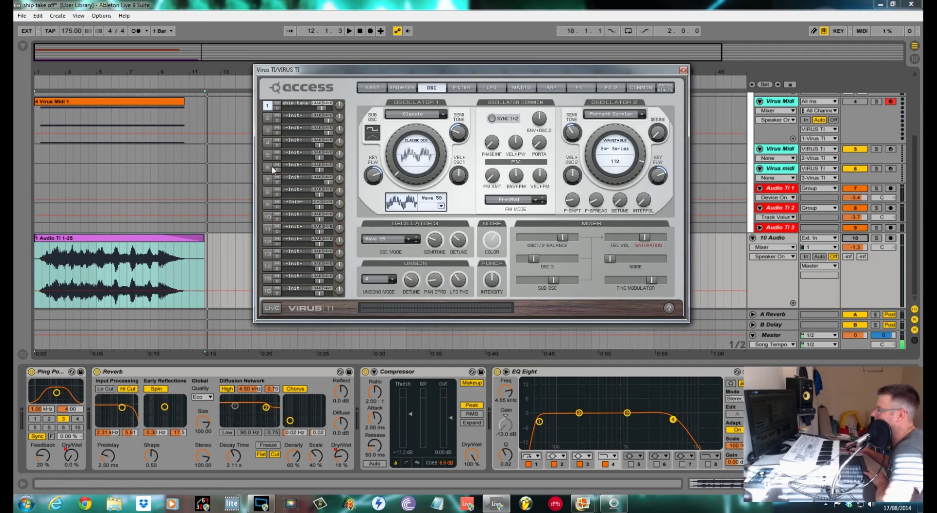
{"action": "left_click", "coordinate": [267, 228]}
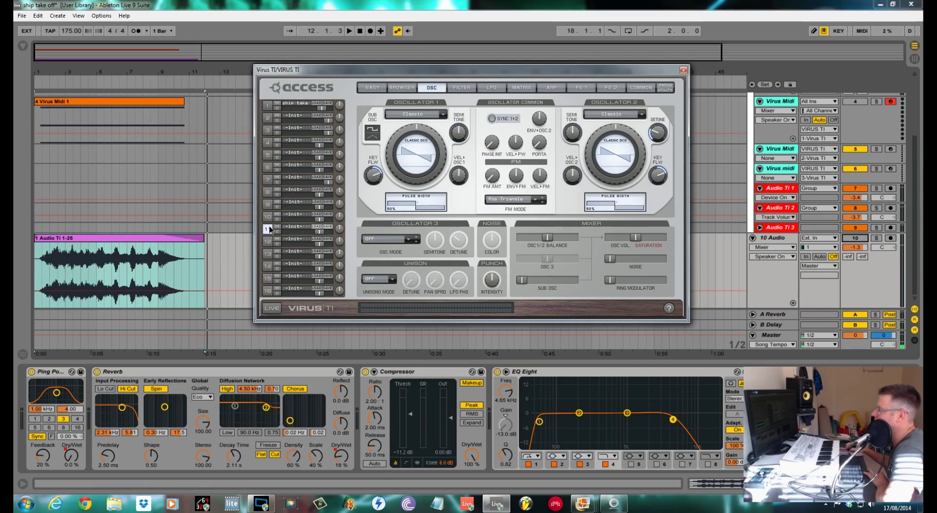
{"action": "left_click", "coordinate": [267, 105]}
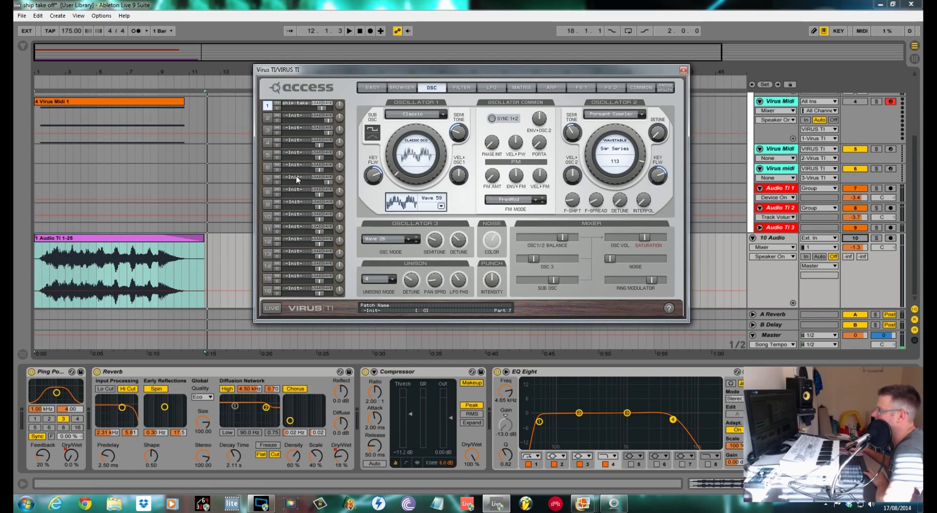
{"action": "left_click_drag", "start_coordinate": [302, 106], "coordinate": [302, 105]}
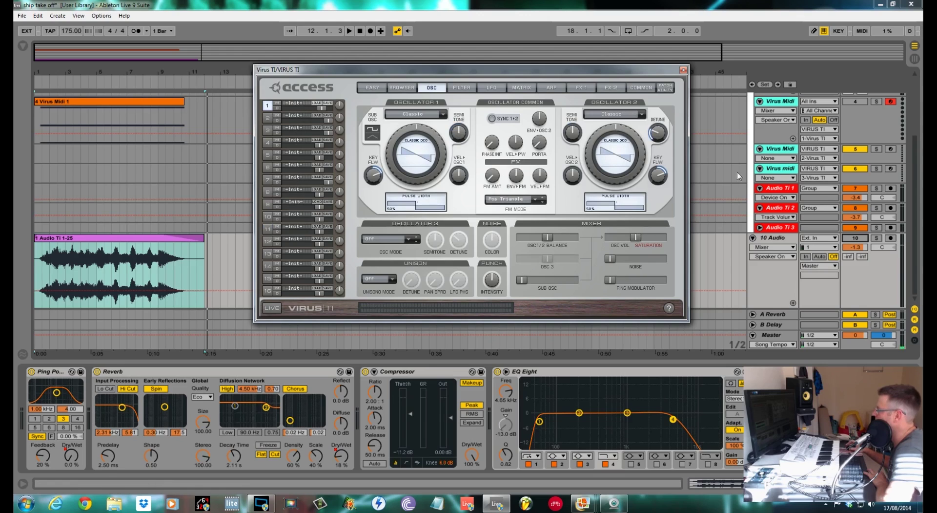
Give oscillator 1 the Spectral Wave shape with Wave 59 and shift the mixer balance fully to oscillator 1.
{"action": "left_click_drag", "start_coordinate": [916, 156], "coordinate": [894, 189]}
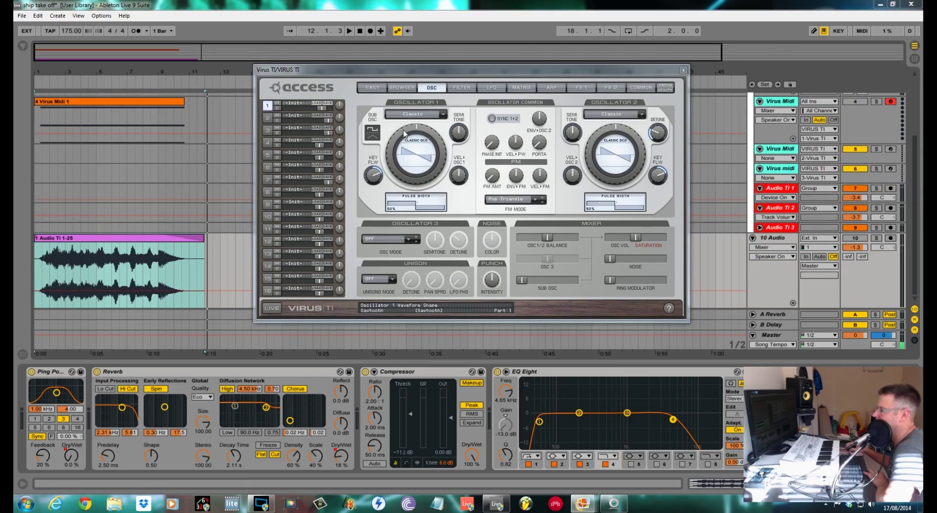
{"action": "left_click_drag", "start_coordinate": [404, 132], "coordinate": [404, 171]}
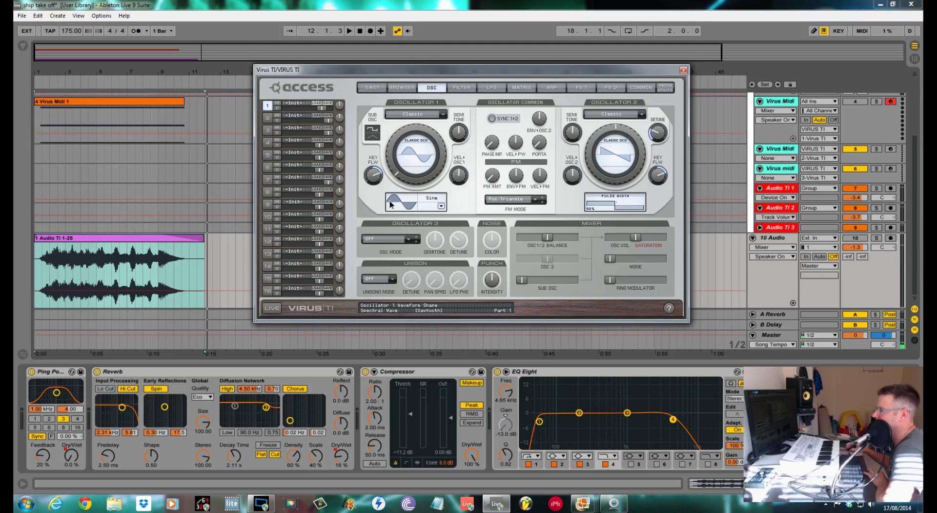
{"action": "left_click", "coordinate": [441, 206]}
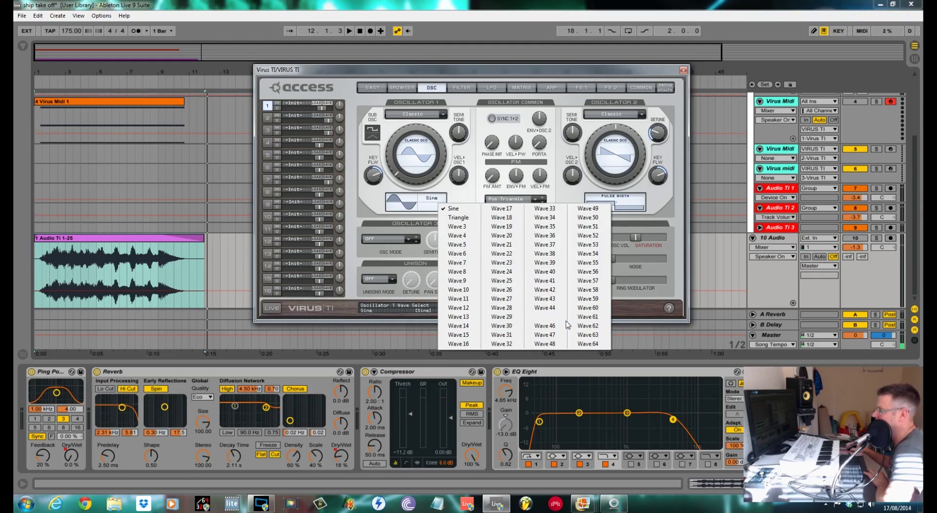
{"action": "left_click", "coordinate": [588, 298]}
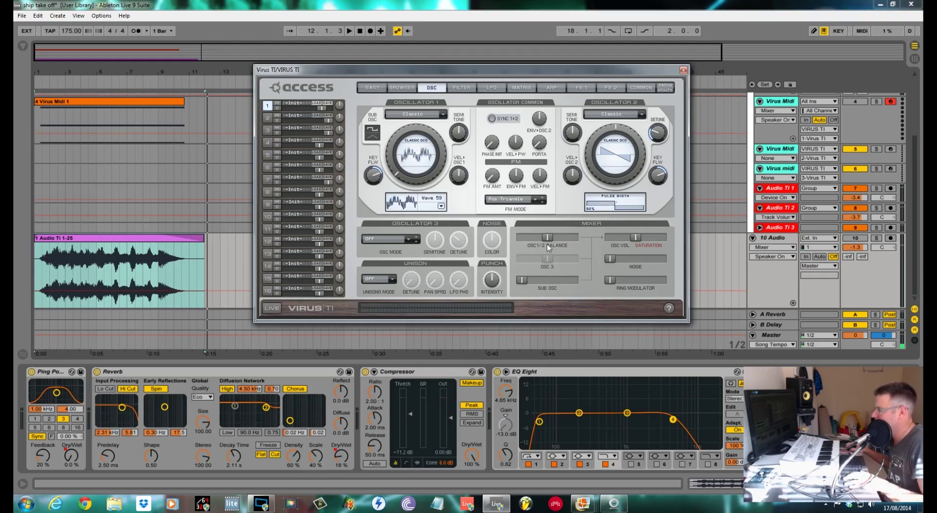
{"action": "left_click_drag", "start_coordinate": [548, 248], "coordinate": [522, 249]}
Activate the first Virus Midi track, set oscillator 1's semitone detune to -24, and audition the clip.
{"action": "key", "text": "space"}
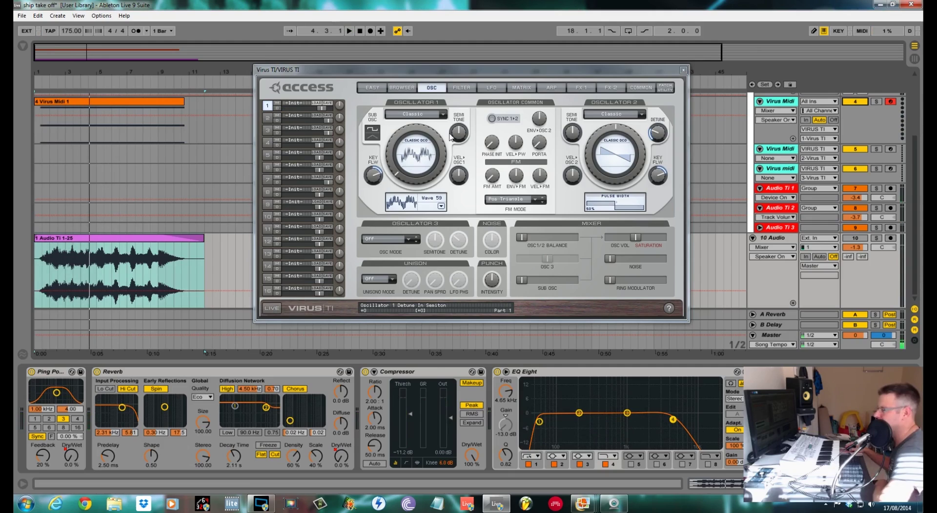
{"action": "left_click_drag", "start_coordinate": [450, 133], "coordinate": [460, 157]}
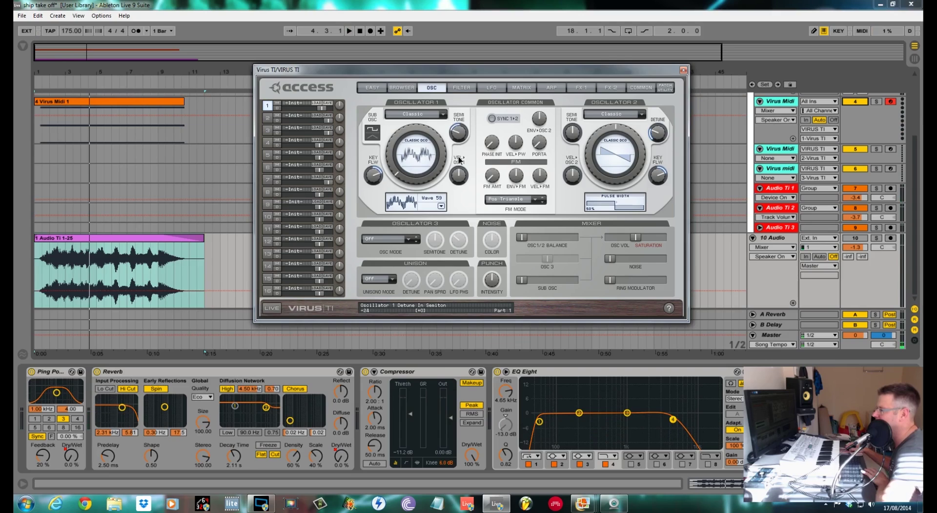
{"action": "key", "text": "space"}
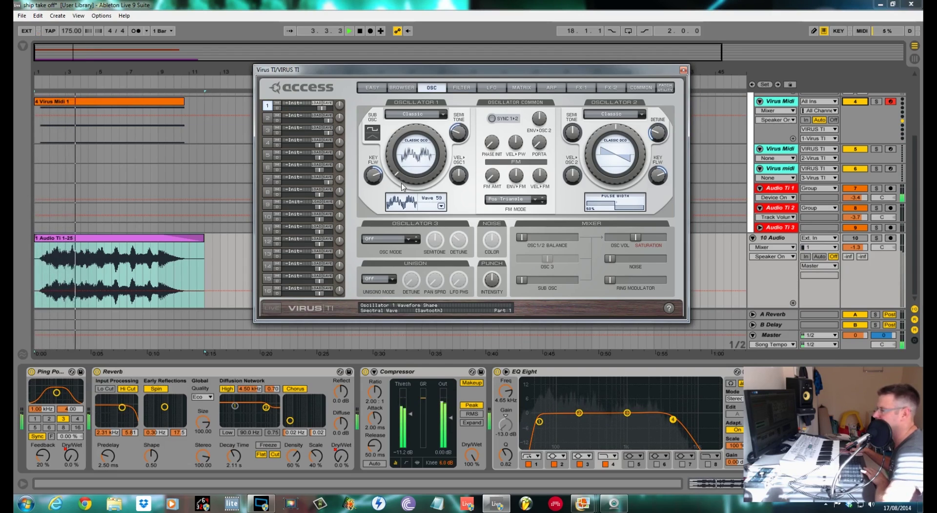
{"action": "key", "text": "space"}
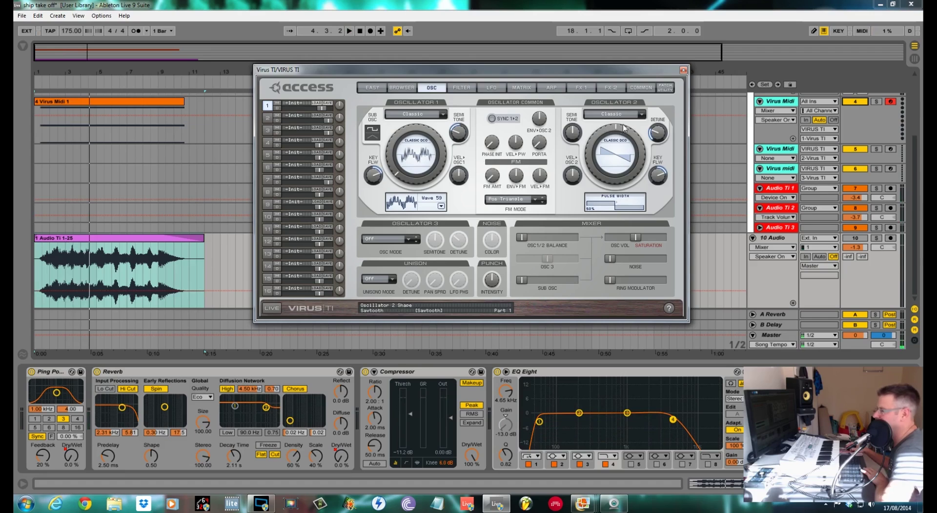
Set oscillator 2 to the Formant Complex model with the Sqr Series wavetable at index 112.
{"action": "left_click", "coordinate": [634, 114]}
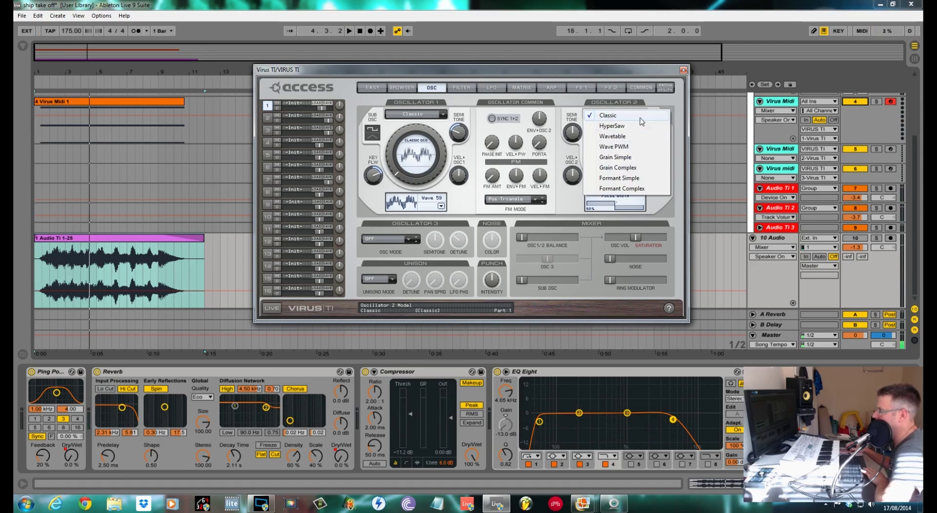
{"action": "left_click", "coordinate": [636, 194]}
{"action": "left_click", "coordinate": [622, 154]}
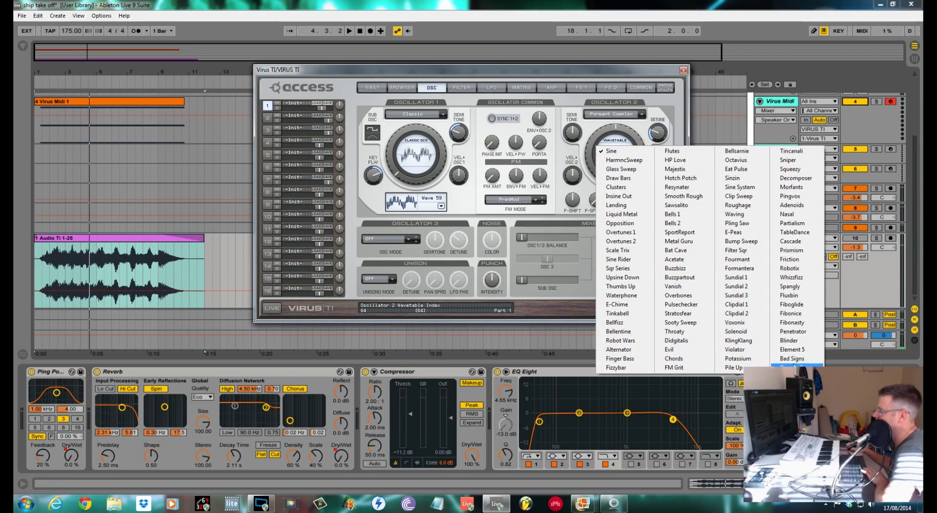
{"action": "left_click", "coordinate": [621, 259]}
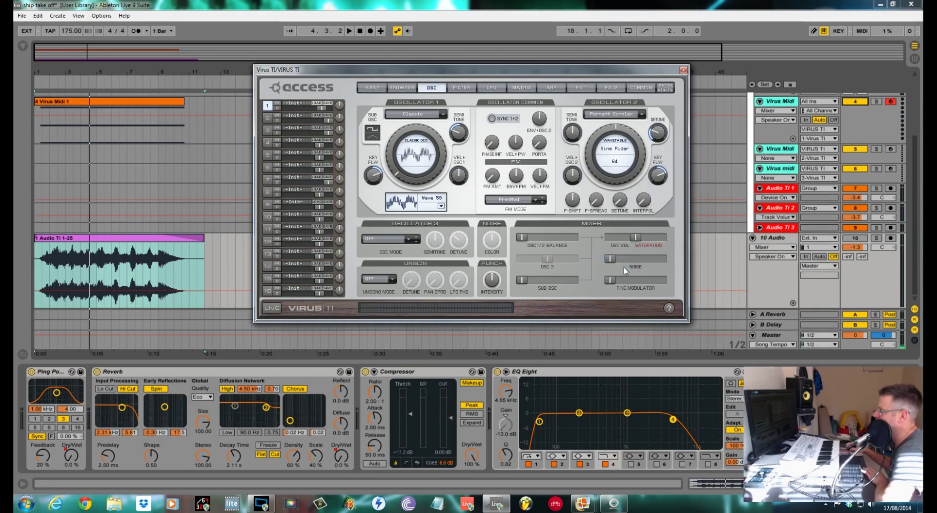
{"action": "left_click", "coordinate": [622, 152]}
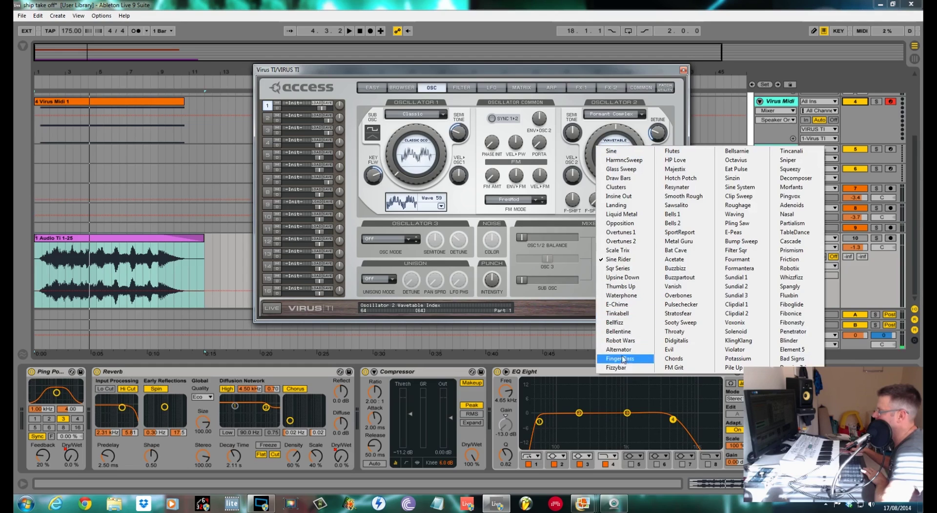
{"action": "left_click", "coordinate": [623, 270]}
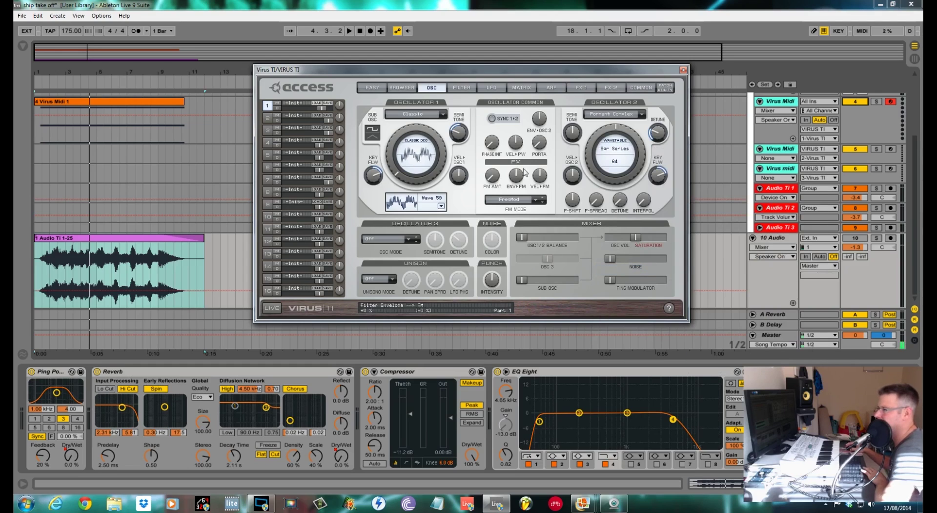
{"action": "left_click_drag", "start_coordinate": [592, 149], "coordinate": [584, 108]}
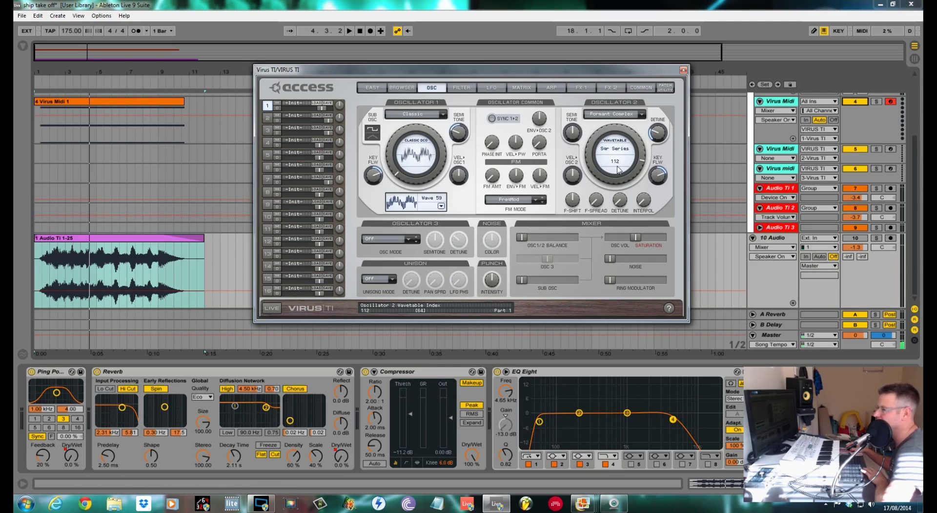
Return the oscillator balance to about the centre and lower oscillator 2's semitone detune while auditioning the clip.
{"action": "left_click_drag", "start_coordinate": [525, 240], "coordinate": [549, 240]}
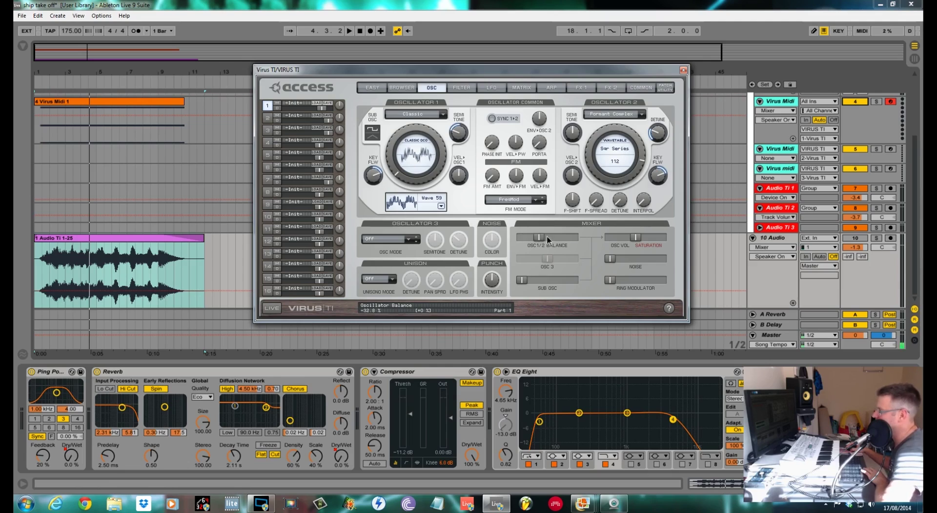
{"action": "key", "text": "space"}
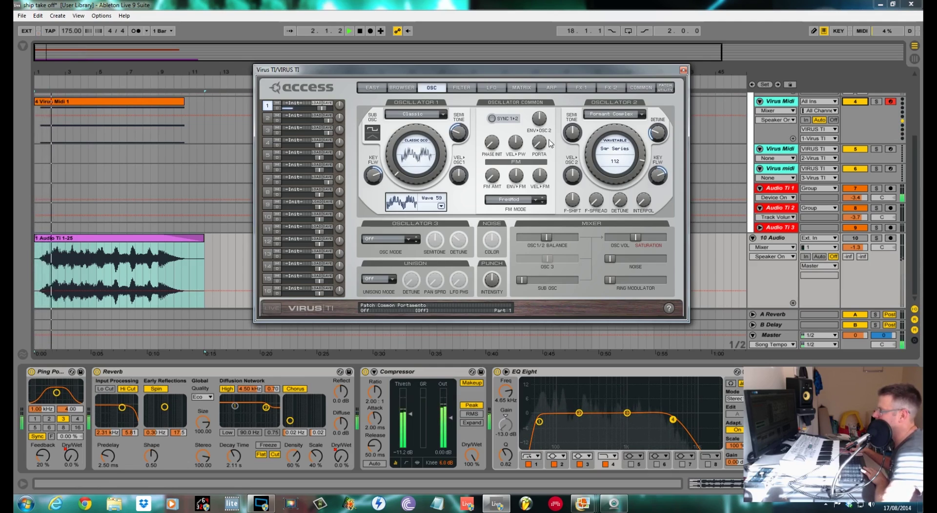
{"action": "left_click_drag", "start_coordinate": [572, 137], "coordinate": [569, 145]}
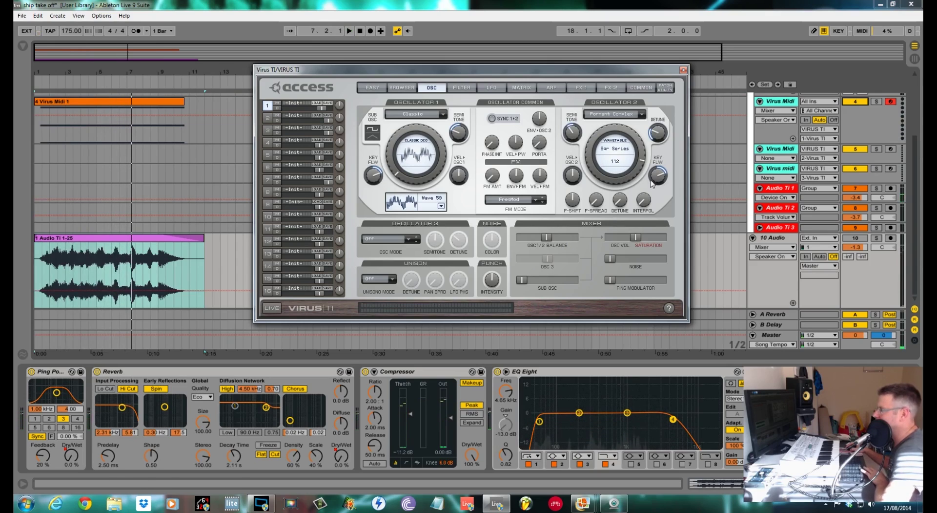
{"action": "scroll", "coordinate": [915, 175], "scroll_direction": "up", "scroll_amount": 4}
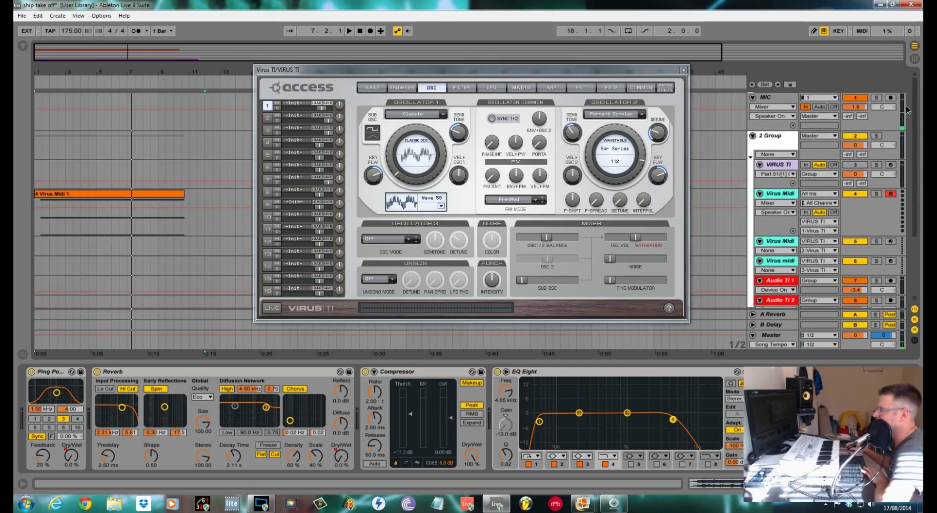
{"action": "scroll", "coordinate": [909, 176], "scroll_direction": "down", "scroll_amount": 4}
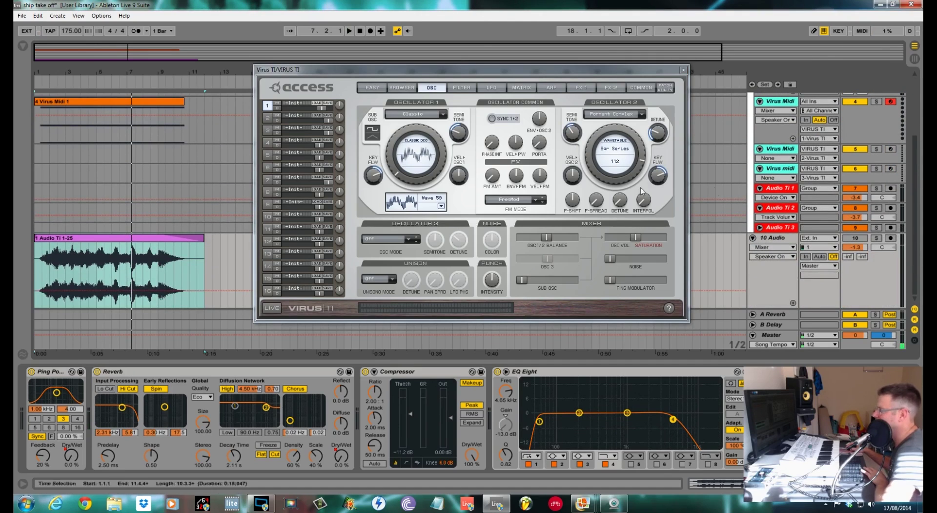
Lower oscillator 2's formant shift and turn on oscillator 1+2 sync while auditioning the clip.
{"action": "left_click", "coordinate": [576, 203]}
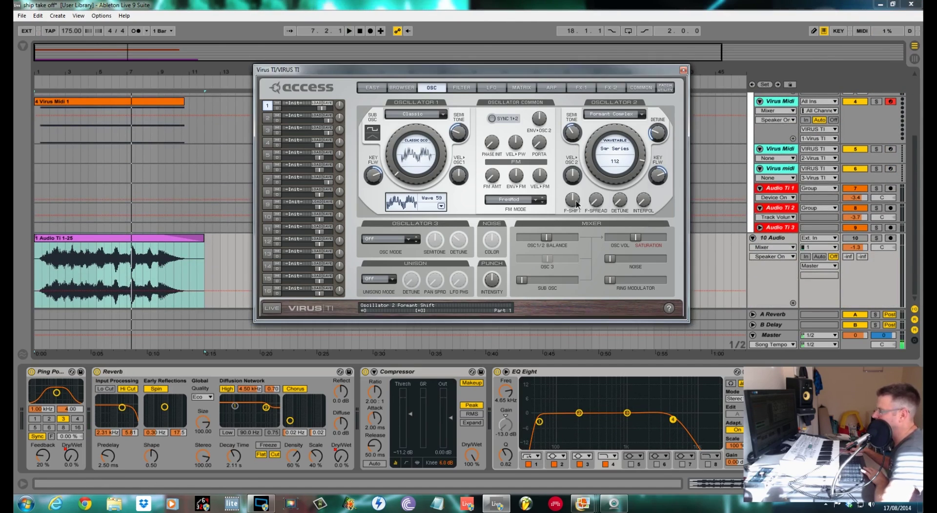
{"action": "key", "text": "space"}
{"action": "left_click_drag", "start_coordinate": [577, 203], "coordinate": [576, 236]}
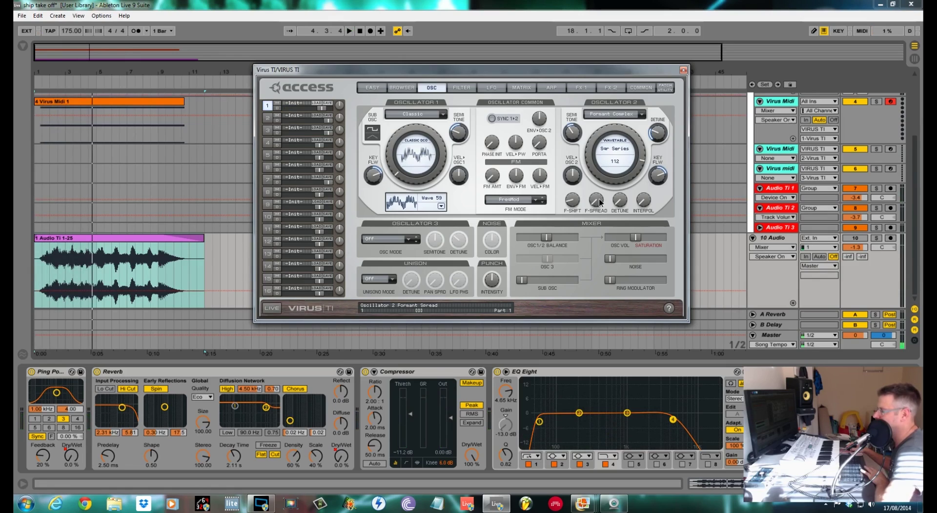
{"action": "key", "text": "space"}
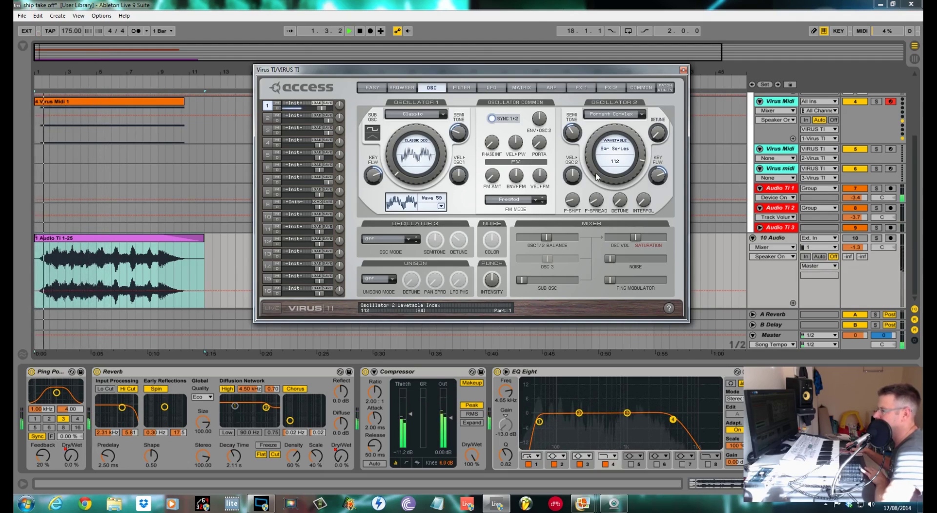
{"action": "key", "text": "space"}
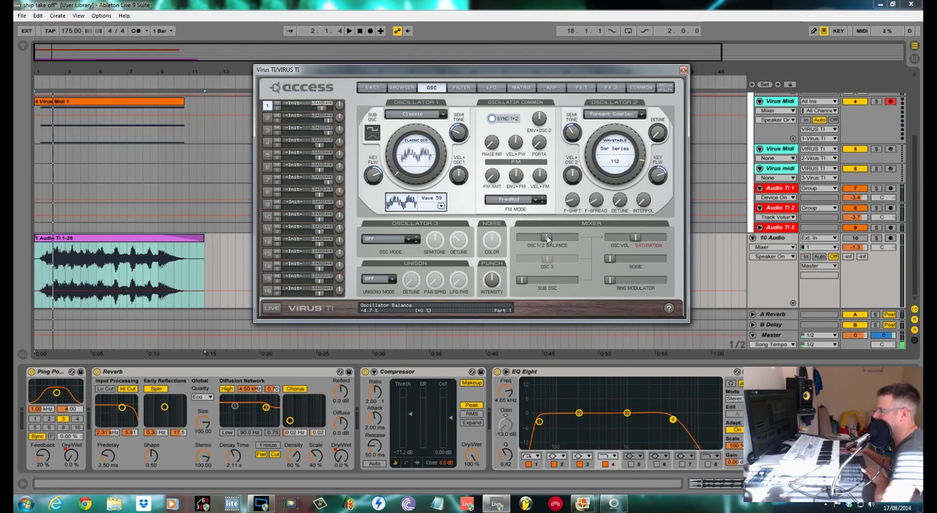
Shift the oscillator 1/2 balance partway toward oscillator 2 and audition the clip.
{"action": "left_click_drag", "start_coordinate": [549, 238], "coordinate": [569, 239]}
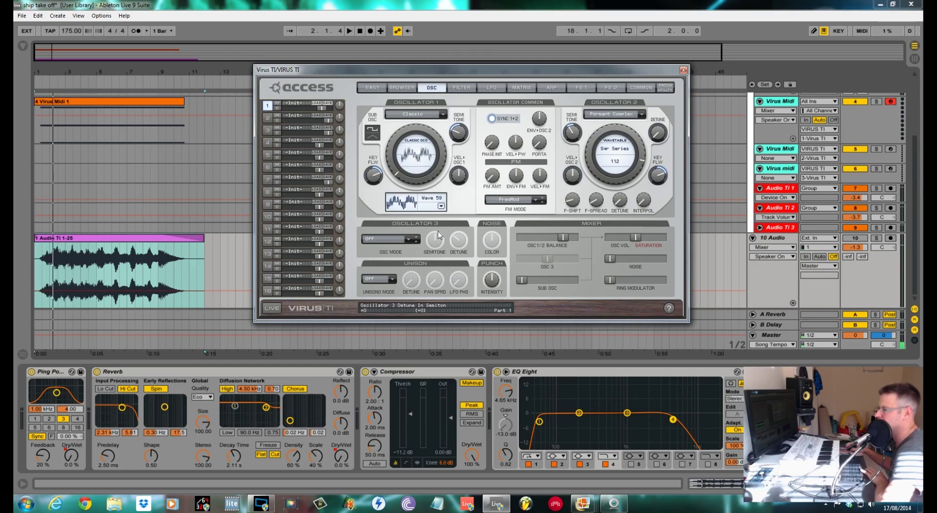
{"action": "key", "text": "space"}
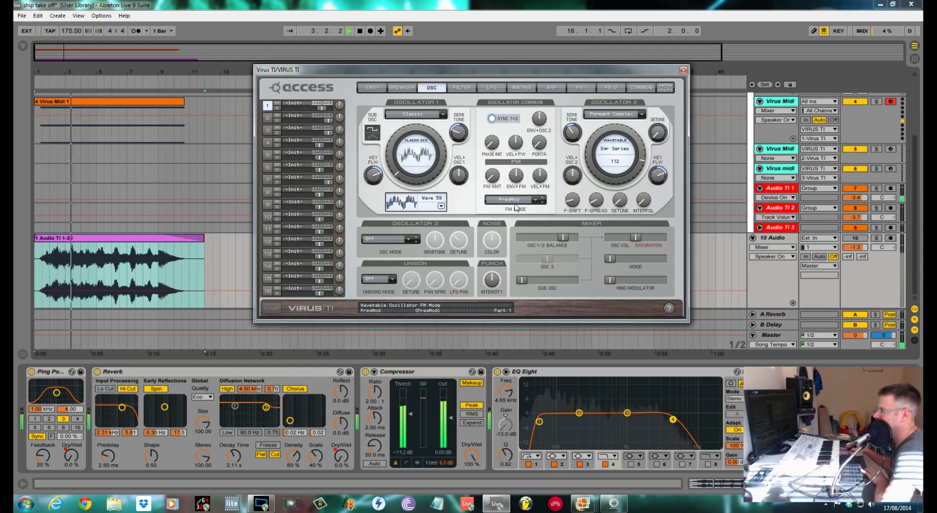
{"action": "key", "text": "space"}
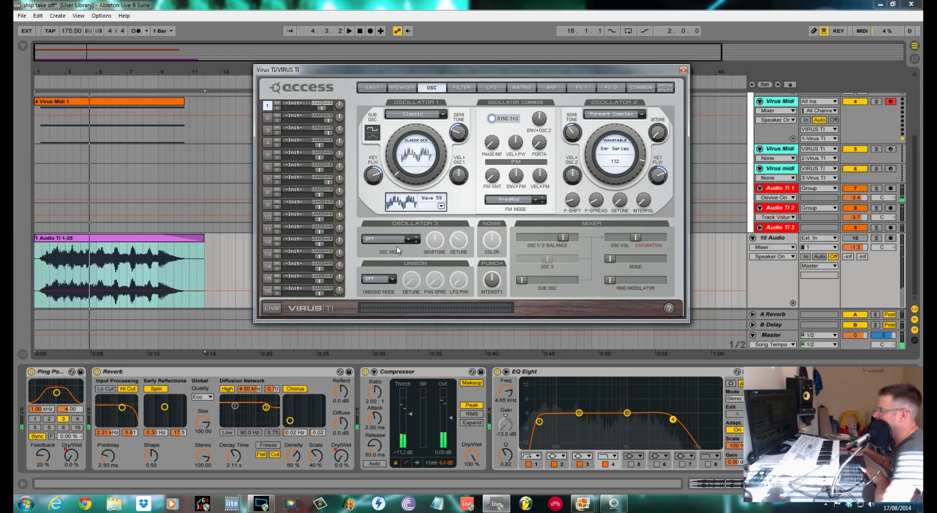
Set oscillator 3 to Wave 26, lower its semitone detune, and reduce its level in the mixer.
{"action": "left_click", "coordinate": [409, 239]}
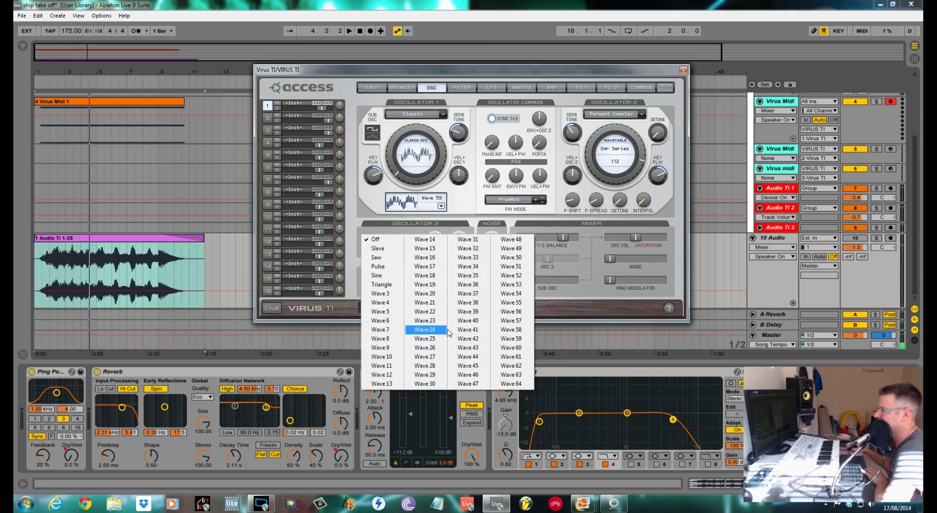
{"action": "left_click", "coordinate": [429, 347]}
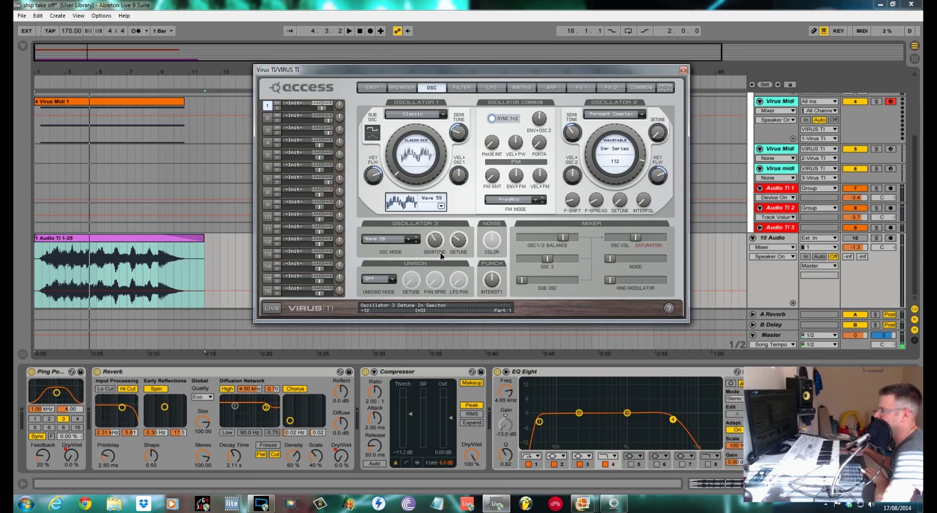
{"action": "left_click_drag", "start_coordinate": [441, 254], "coordinate": [442, 261]}
{"action": "left_click_drag", "start_coordinate": [534, 263], "coordinate": [527, 263]}
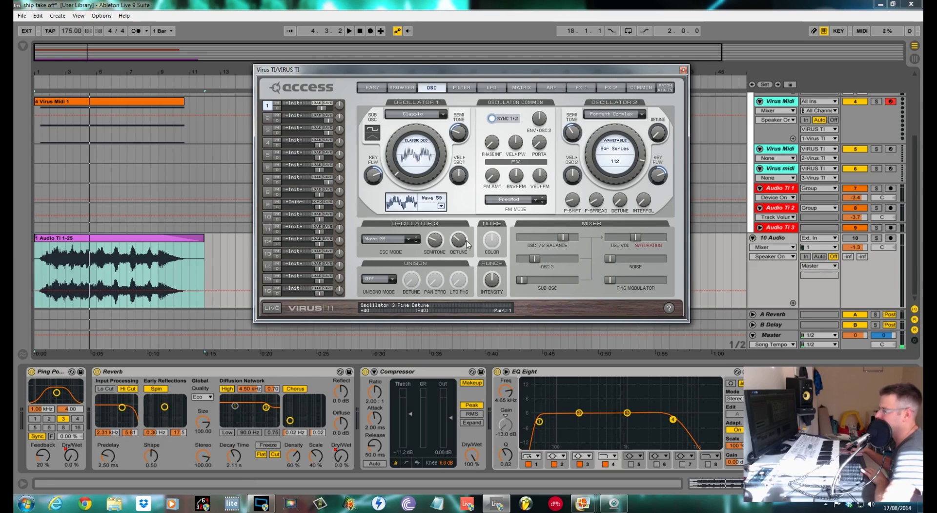
Raise the sub oscillator volume above the middle of its range while auditioning the clip.
{"action": "key", "text": "space"}
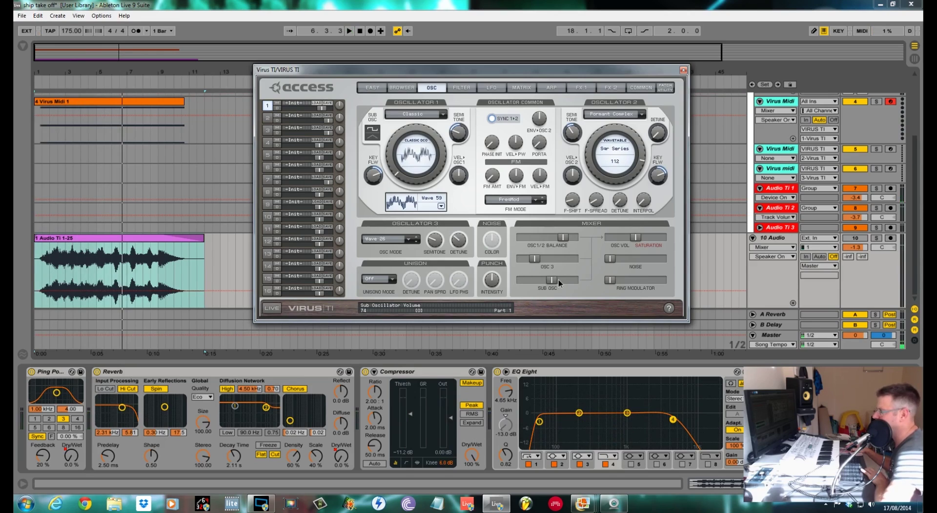
{"action": "left_click_drag", "start_coordinate": [558, 280], "coordinate": [555, 283]}
{"action": "key", "text": "space"}
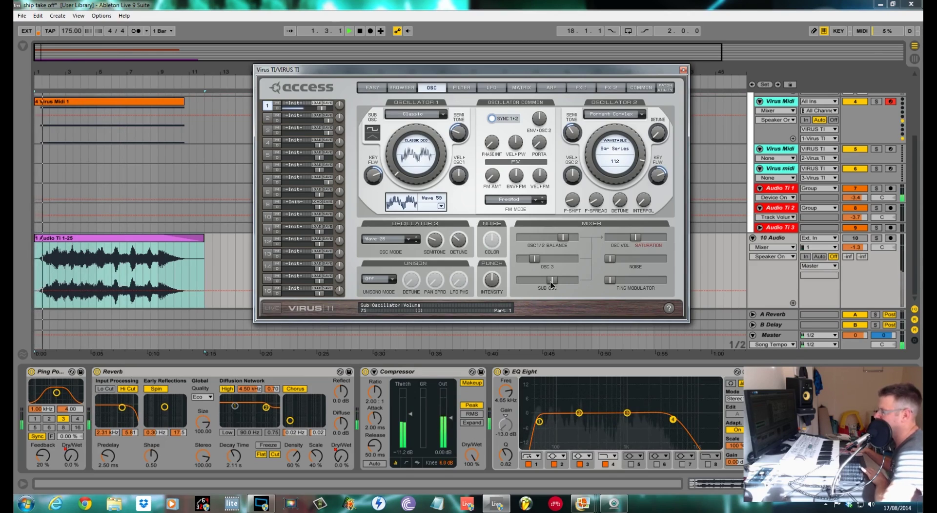
Set the unison mode to 4 voices, adjust its detune, pan spread and LFO phase, and audition the clip.
{"action": "left_click", "coordinate": [394, 281]}
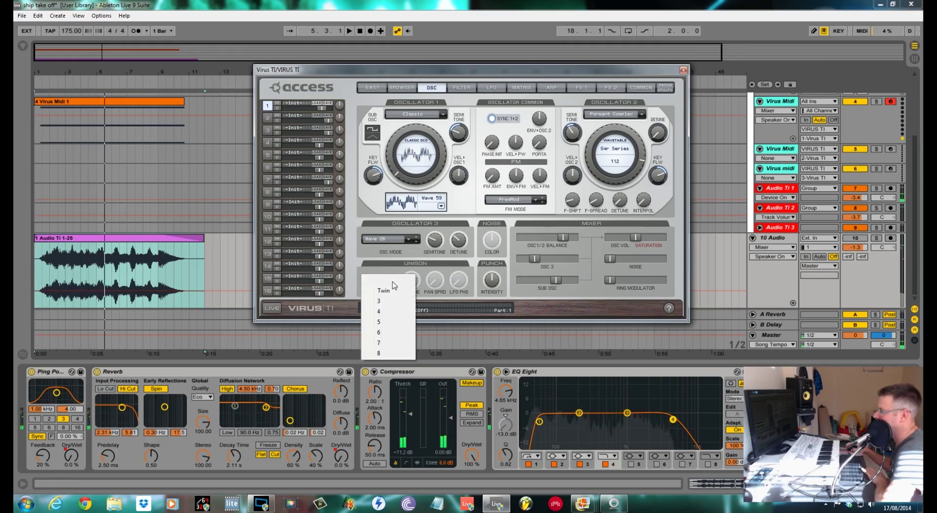
{"action": "left_click", "coordinate": [387, 311]}
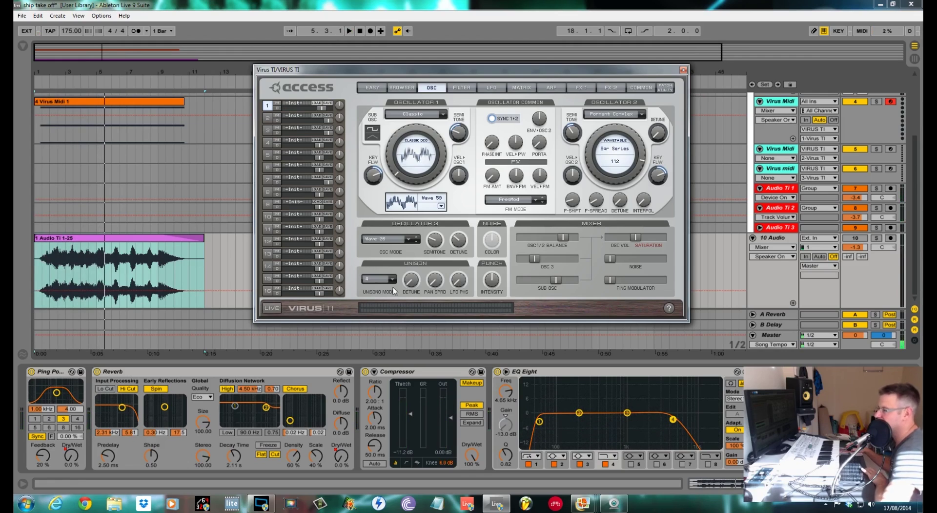
{"action": "mouse_move", "coordinate": [416, 275]}
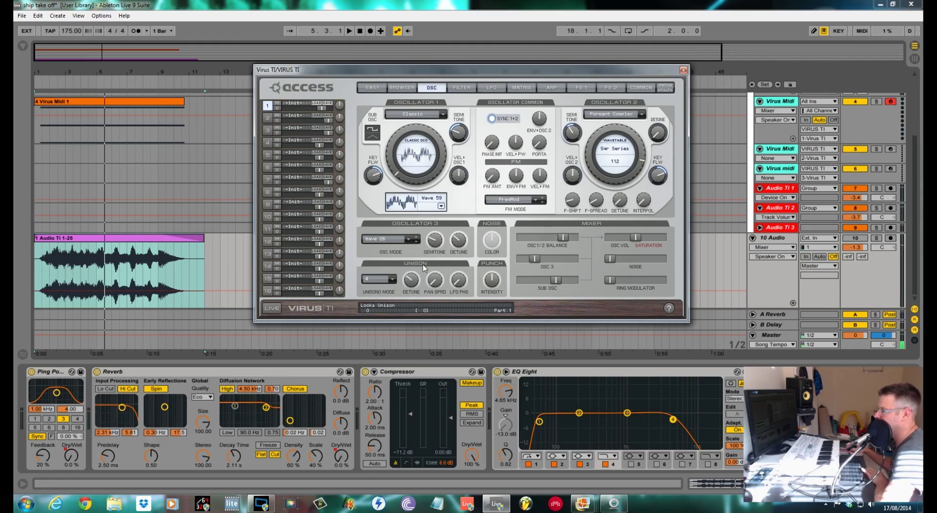
{"action": "left_click_drag", "start_coordinate": [435, 285], "coordinate": [436, 278]}
{"action": "mouse_move", "coordinate": [462, 282]}
{"action": "left_click_drag", "start_coordinate": [462, 282], "coordinate": [461, 266]}
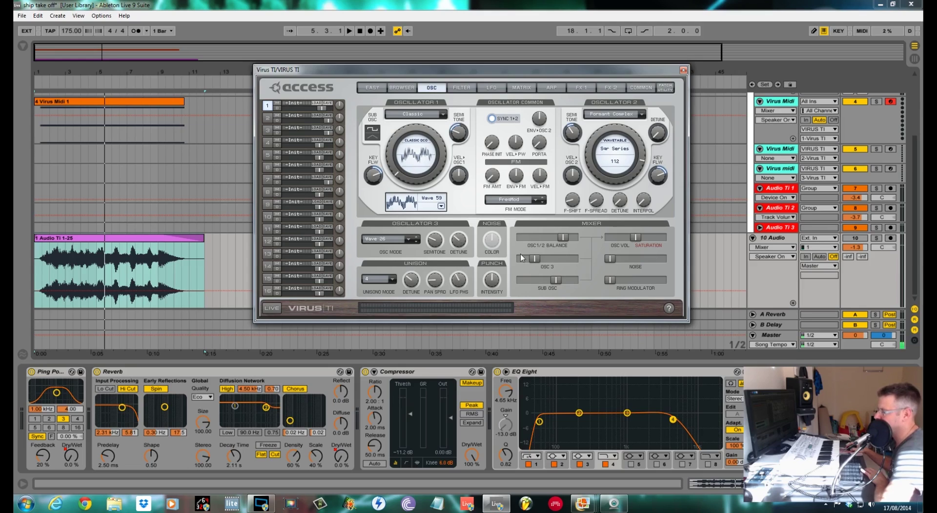
{"action": "key", "text": "space"}
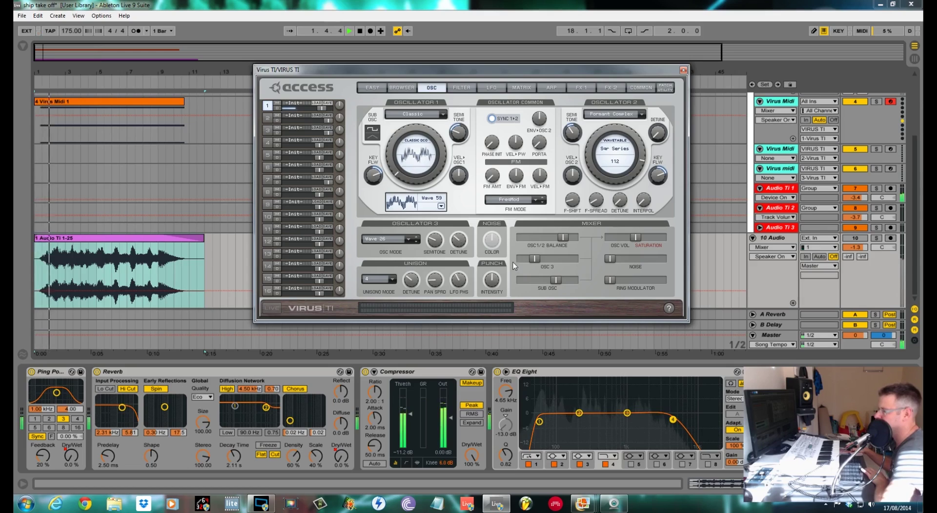
Try a small amount of noise in the mixer, raise the noise color, and turn the noise volume back off.
{"action": "mouse_move", "coordinate": [520, 262]}
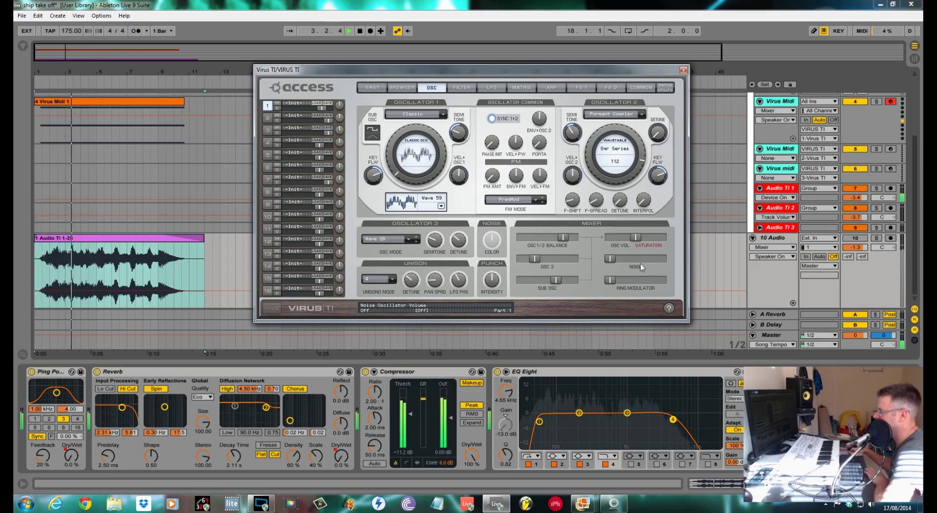
{"action": "left_click_drag", "start_coordinate": [617, 257], "coordinate": [566, 269]}
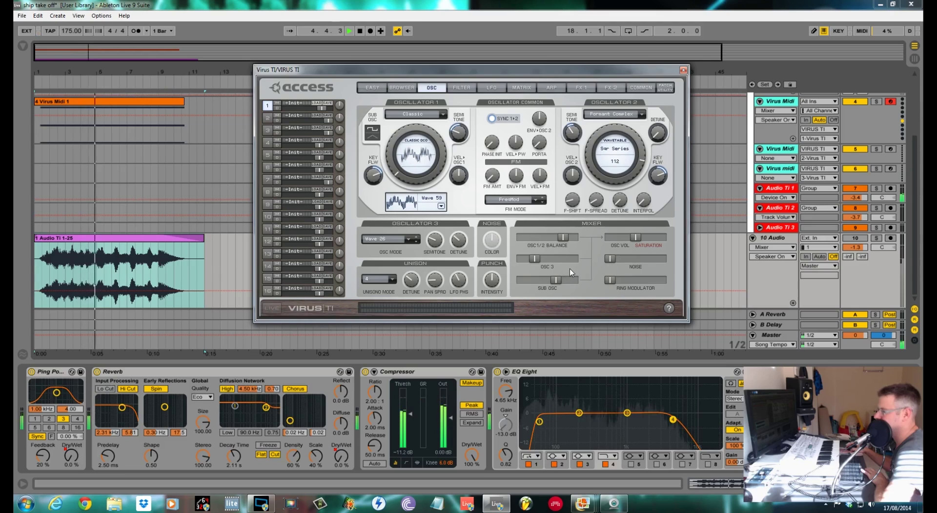
{"action": "mouse_move", "coordinate": [611, 261]}
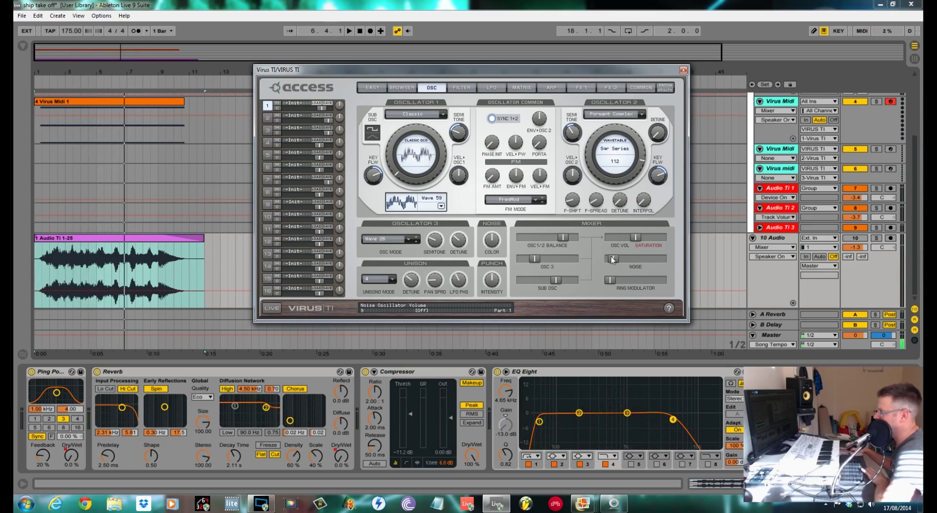
{"action": "mouse_move", "coordinate": [491, 246]}
{"action": "left_click_drag", "start_coordinate": [492, 245], "coordinate": [492, 240]}
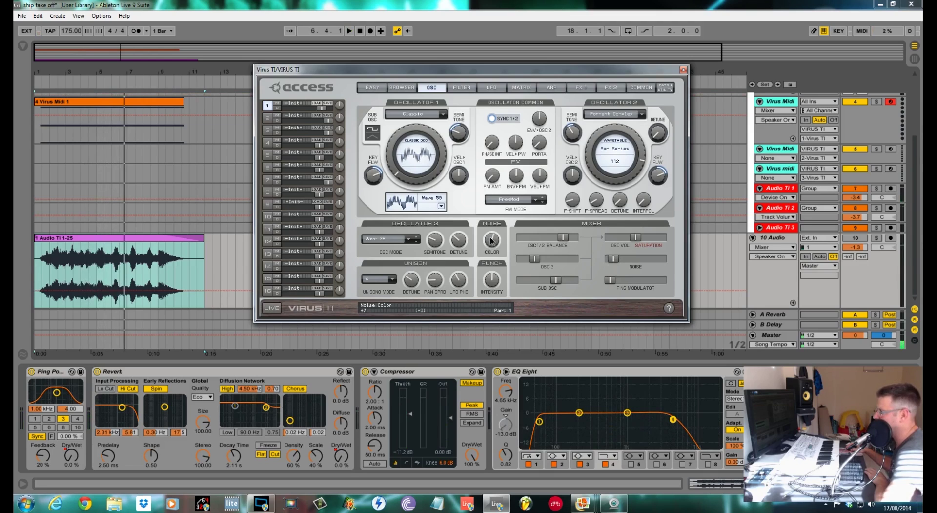
{"action": "left_click_drag", "start_coordinate": [612, 258], "coordinate": [596, 265]}
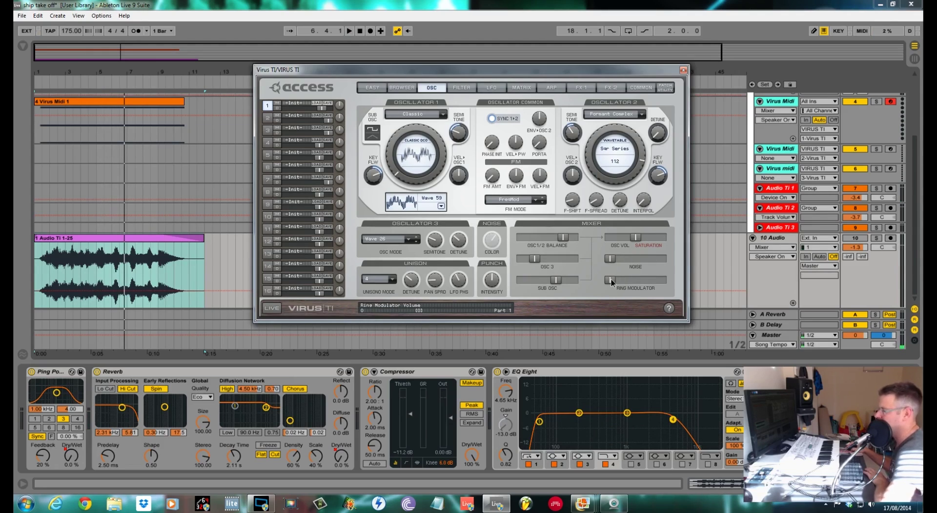
Raise the ring modulator volume to well above half and audition the clip.
{"action": "left_click_drag", "start_coordinate": [611, 278], "coordinate": [650, 272]}
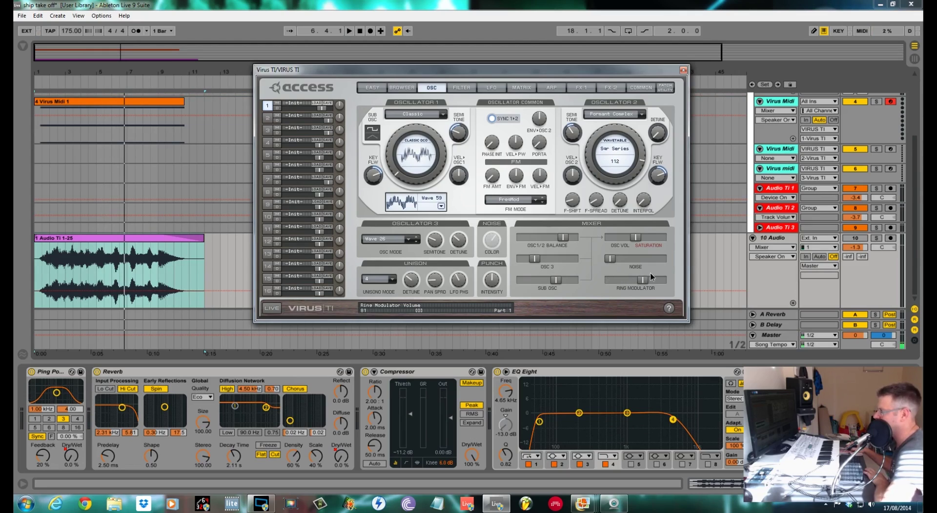
{"action": "key", "text": "space"}
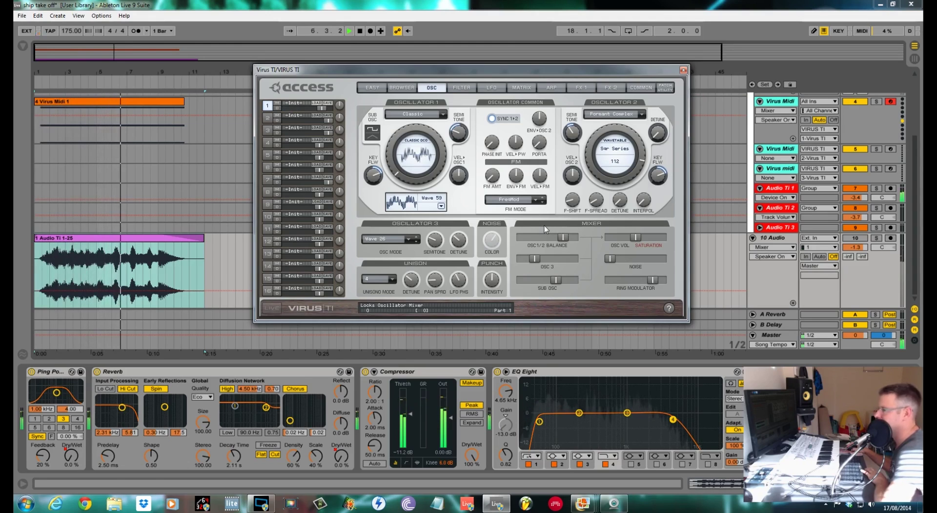
{"action": "key", "text": "space"}
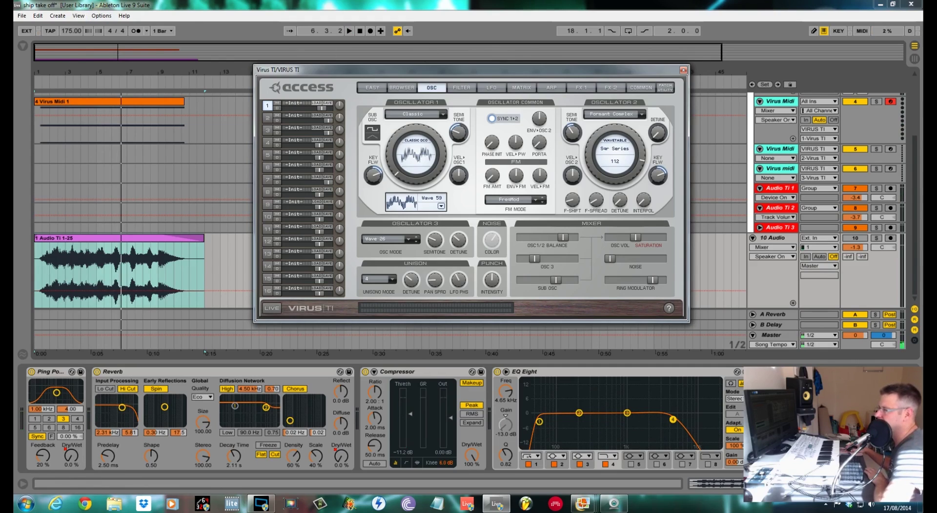
Raise the resonance of the two linked filters slightly.
{"action": "left_click", "coordinate": [466, 89]}
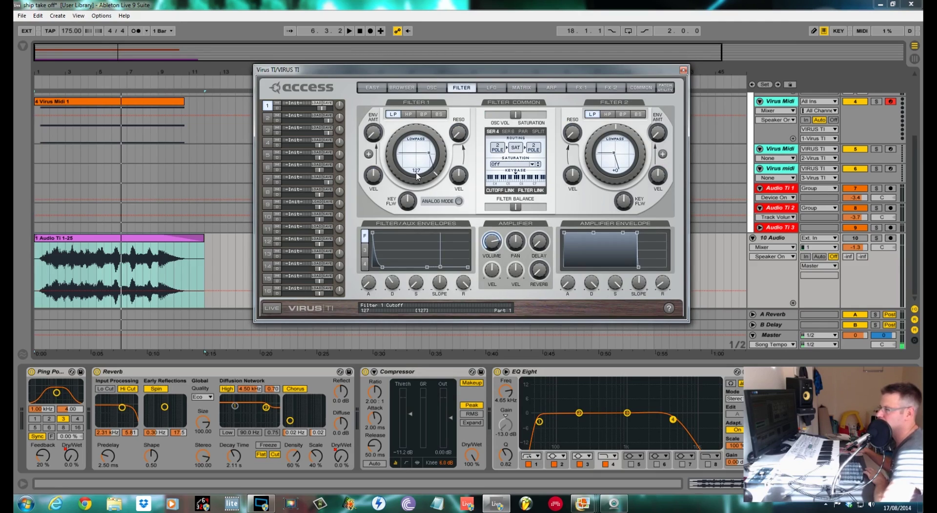
{"action": "left_click_drag", "start_coordinate": [455, 124], "coordinate": [454, 111]}
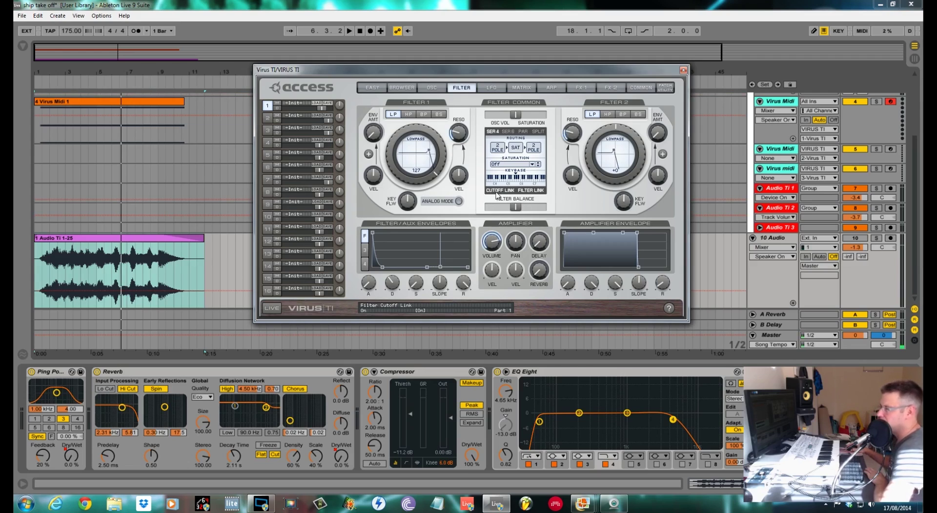
Set the filter saturation type to Digital and raise the oscillator section volume feeding it.
{"action": "left_click", "coordinate": [533, 165]}
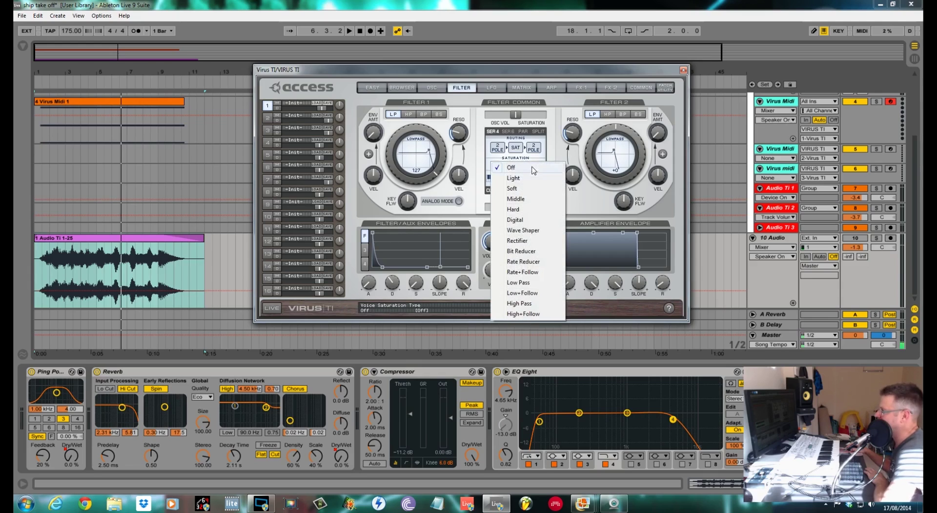
{"action": "left_click", "coordinate": [520, 220]}
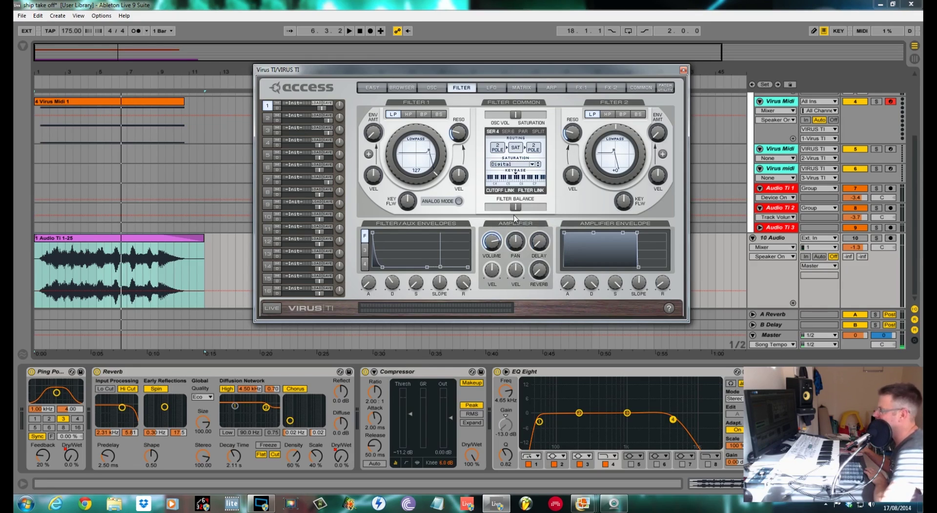
{"action": "left_click_drag", "start_coordinate": [516, 116], "coordinate": [526, 116]}
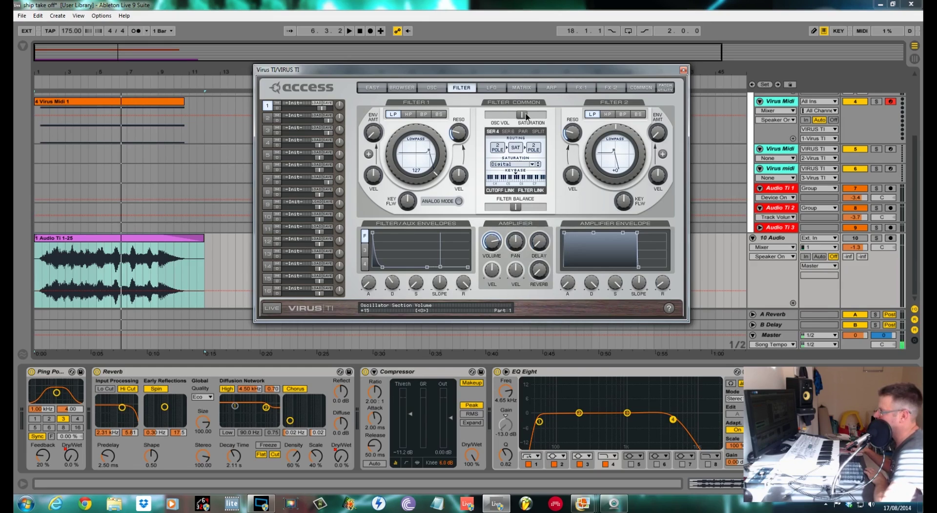
Set the filter routing to Split with Filter Link off, and raise filter 2's cutoff offset to +2 and its envelope amount.
{"action": "left_click", "coordinate": [539, 132]}
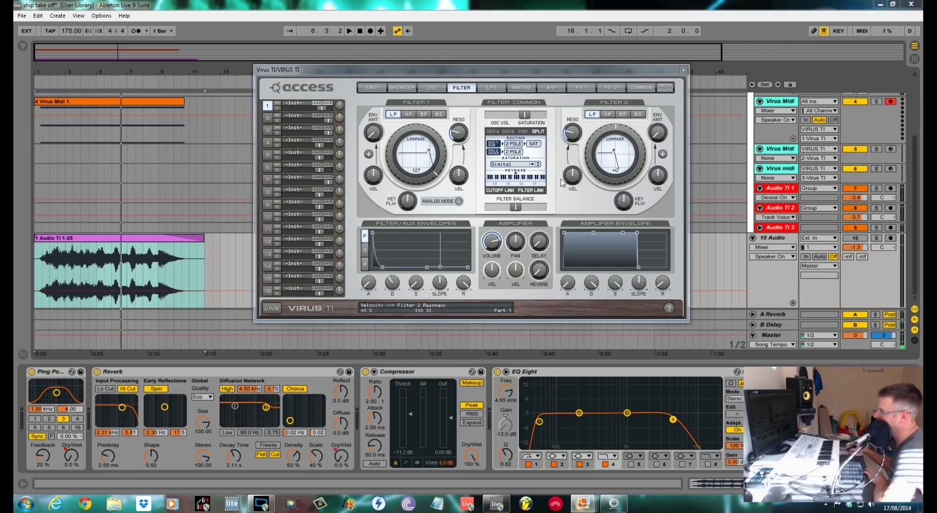
{"action": "left_click", "coordinate": [539, 191]}
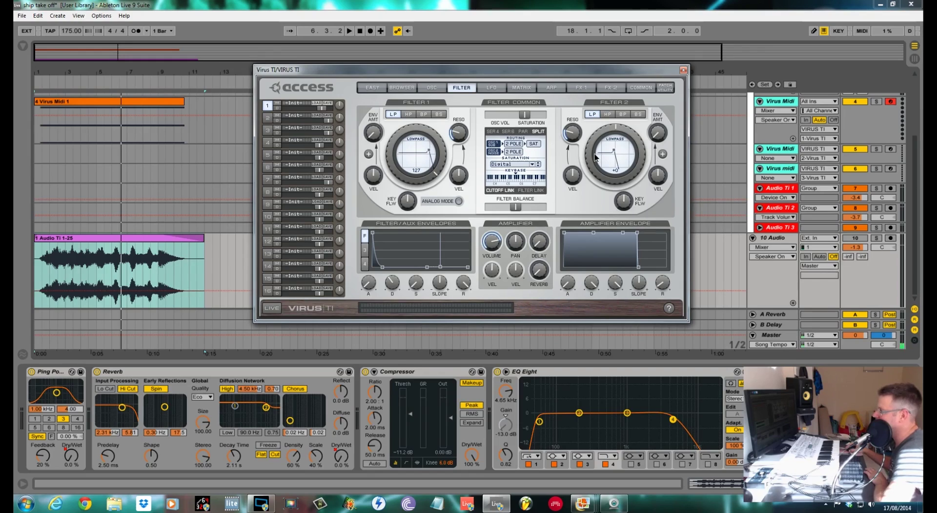
{"action": "scroll", "coordinate": [590, 151], "scroll_direction": "up", "scroll_amount": 2}
{"action": "scroll", "coordinate": [589, 150], "scroll_direction": "up", "scroll_amount": 1}
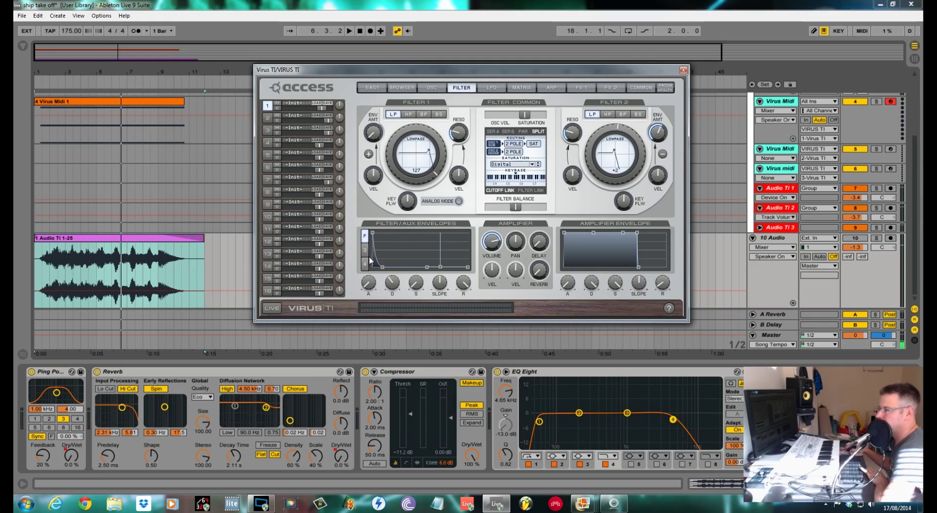
Lengthen the filter envelope's attack for a slow rise.
{"action": "left_click_drag", "start_coordinate": [369, 285], "coordinate": [378, 213]}
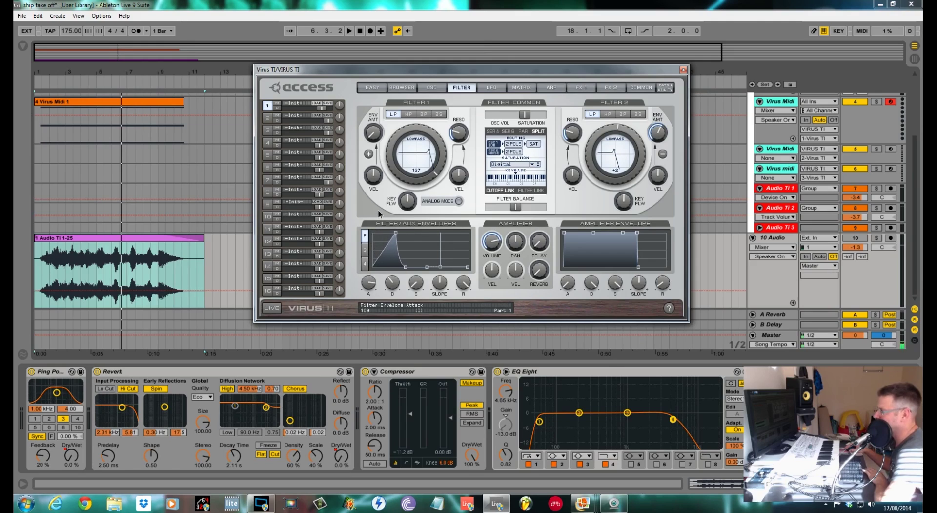
{"action": "left_click_drag", "start_coordinate": [379, 211], "coordinate": [379, 201]}
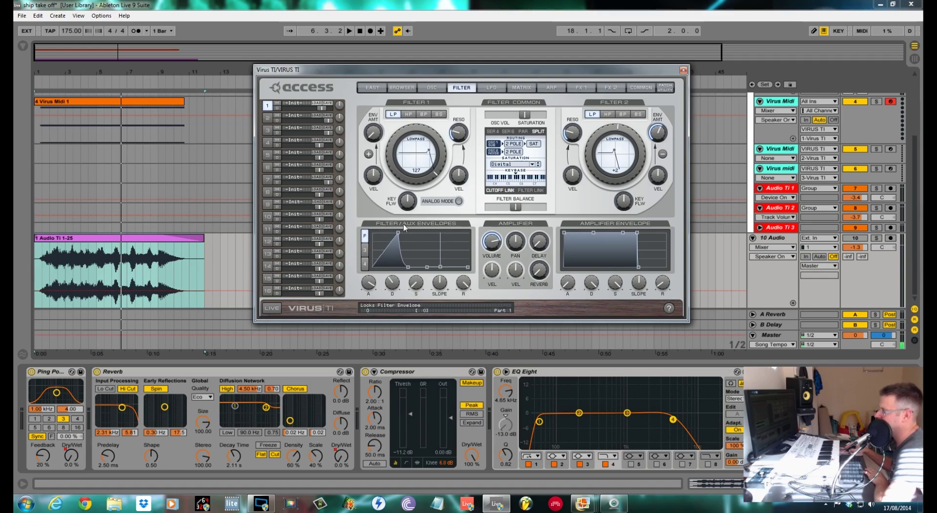
Set the filter envelope's decay slightly longer, its sustain to full and its release to 64, and play back the sound.
{"action": "left_click_drag", "start_coordinate": [398, 283], "coordinate": [397, 270]}
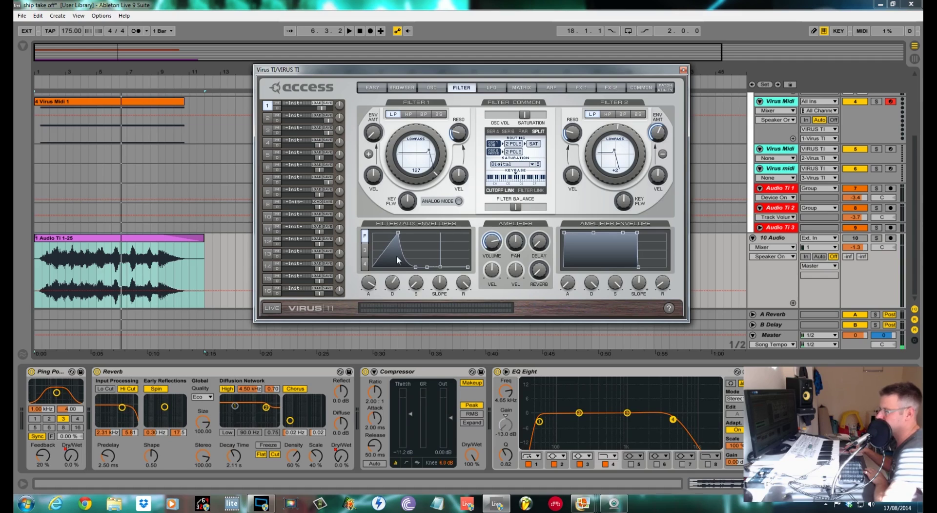
{"action": "left_click_drag", "start_coordinate": [416, 287], "coordinate": [427, 193]}
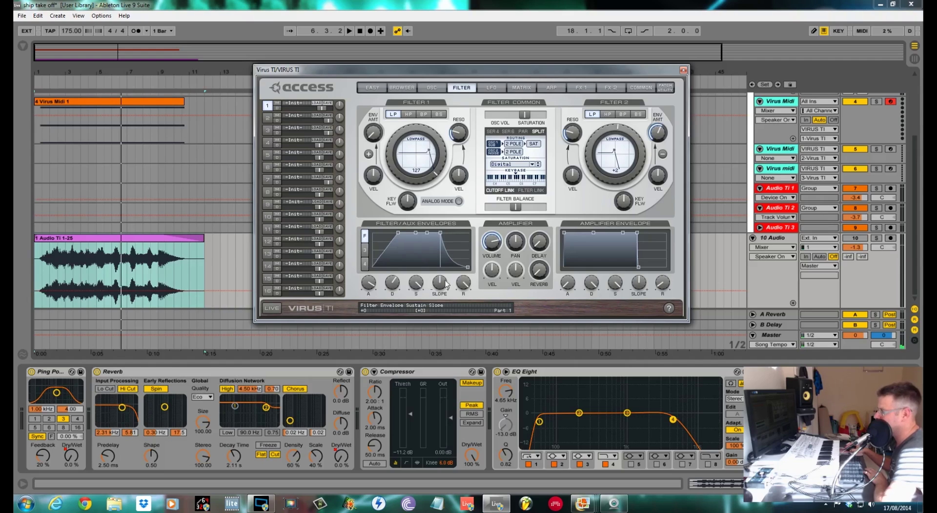
{"action": "left_click_drag", "start_coordinate": [464, 283], "coordinate": [467, 324]}
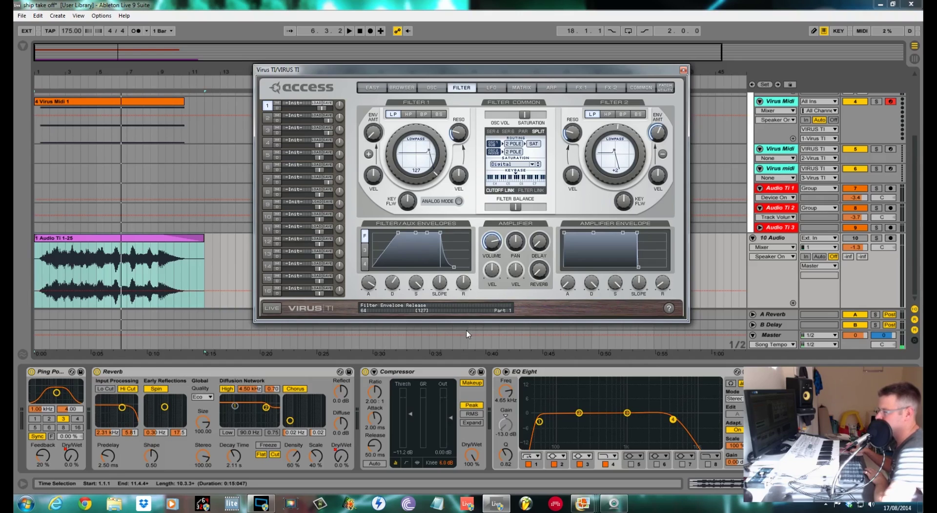
{"action": "key", "text": "space"}
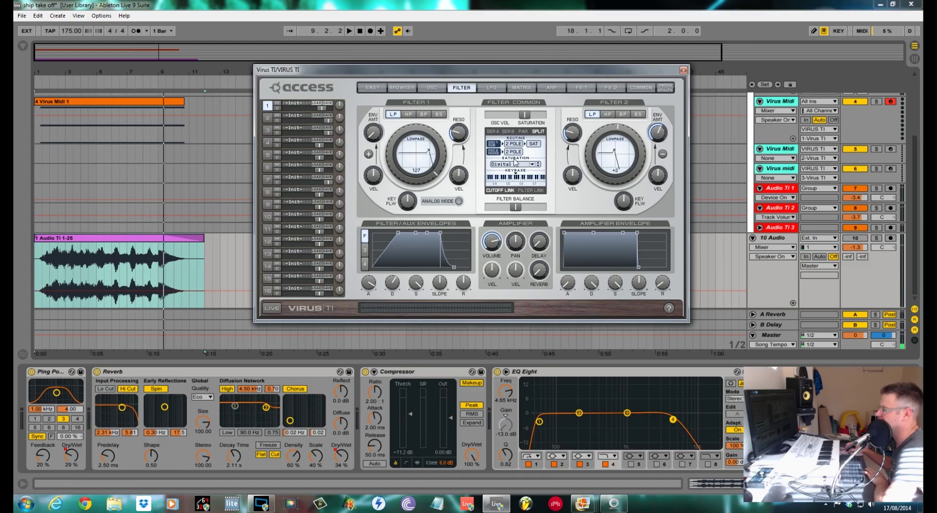
Lengthen the amplifier envelope's attack, set its release to 45, and play back the sound.
{"action": "left_click_drag", "start_coordinate": [568, 287], "coordinate": [571, 222]}
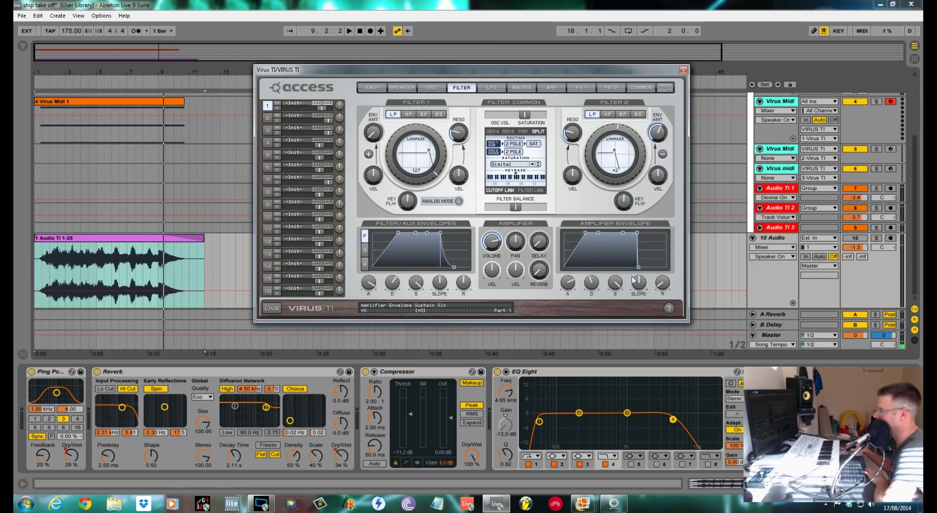
{"action": "left_click_drag", "start_coordinate": [658, 285], "coordinate": [659, 264]}
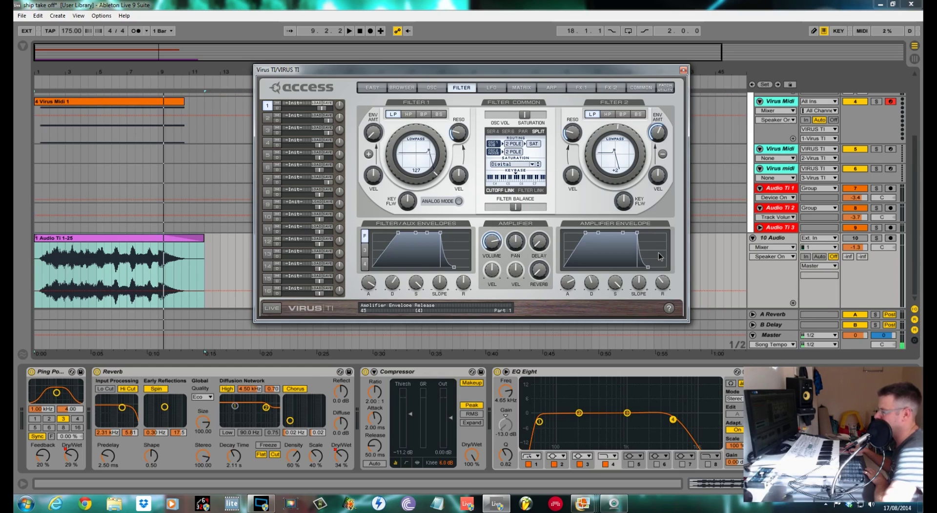
{"action": "key", "text": "space"}
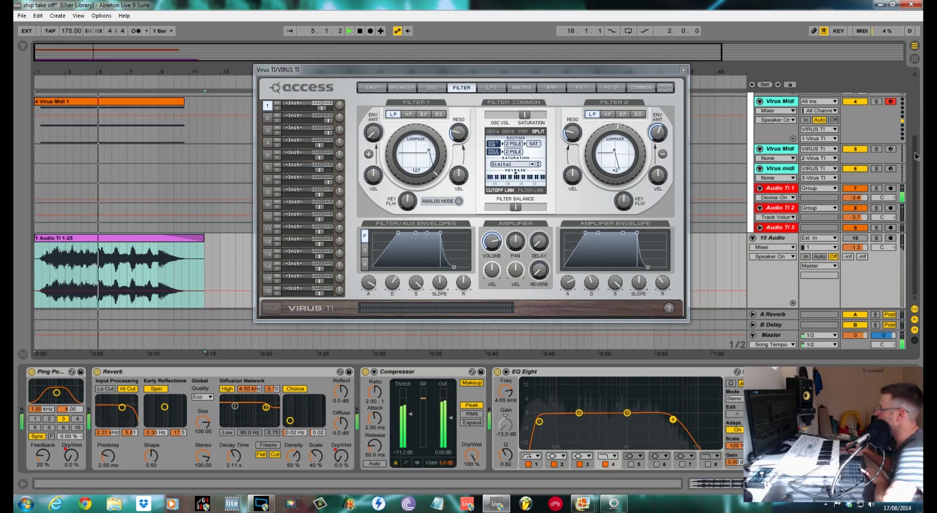
{"action": "scroll", "coordinate": [916, 124], "scroll_direction": "up", "scroll_amount": 3}
{"action": "scroll", "coordinate": [916, 124], "scroll_direction": "down", "scroll_amount": 4}
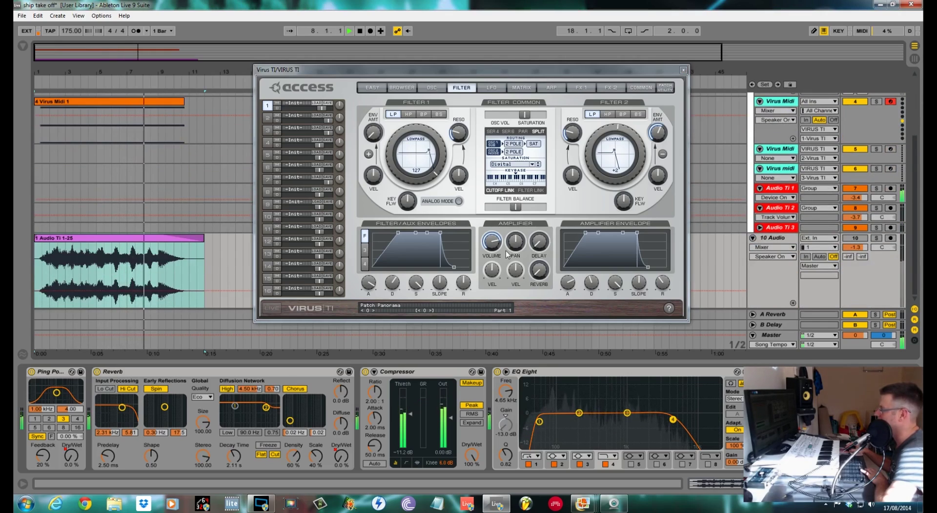
{"action": "mouse_move", "coordinate": [486, 229]}
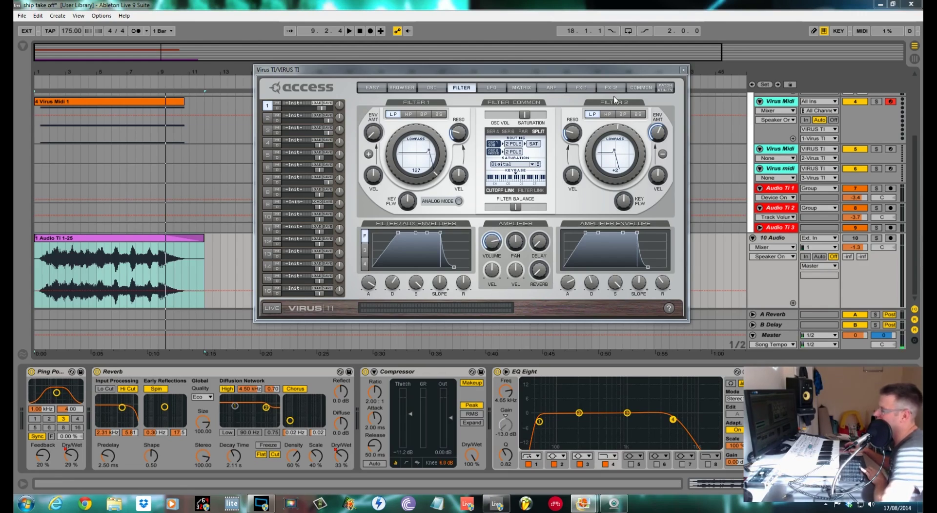
{"action": "mouse_move", "coordinate": [576, 137]}
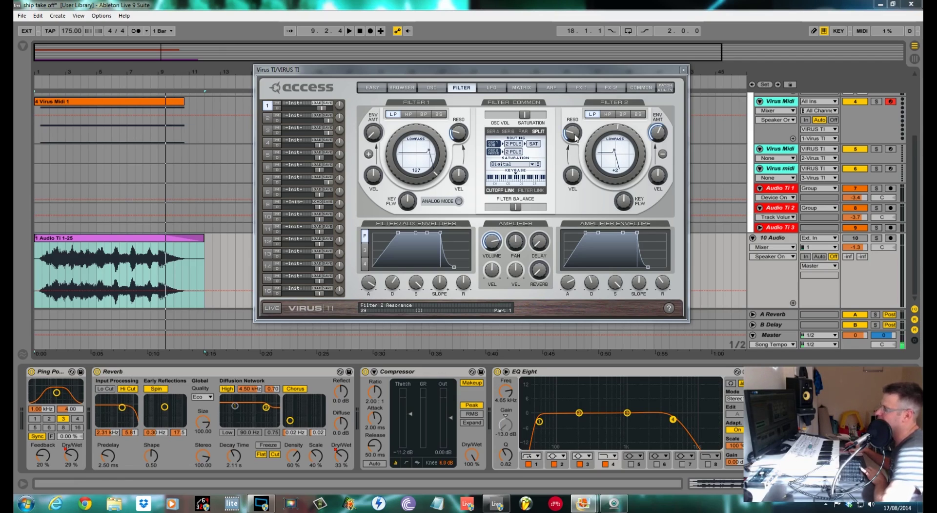
{"action": "left_click", "coordinate": [148, 251]}
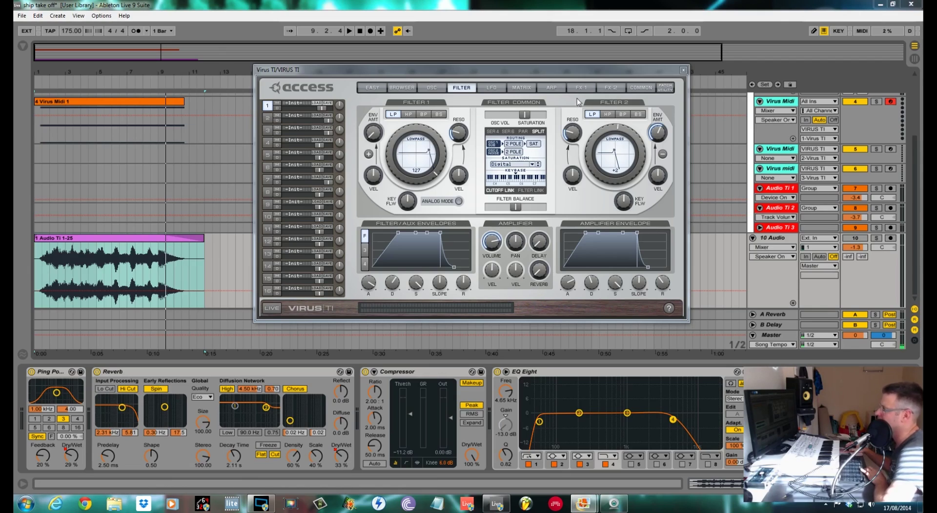
Set the Characters effect type to Speaker Cabinet with a raised intensity, and play back the sound.
{"action": "left_click", "coordinate": [588, 90]}
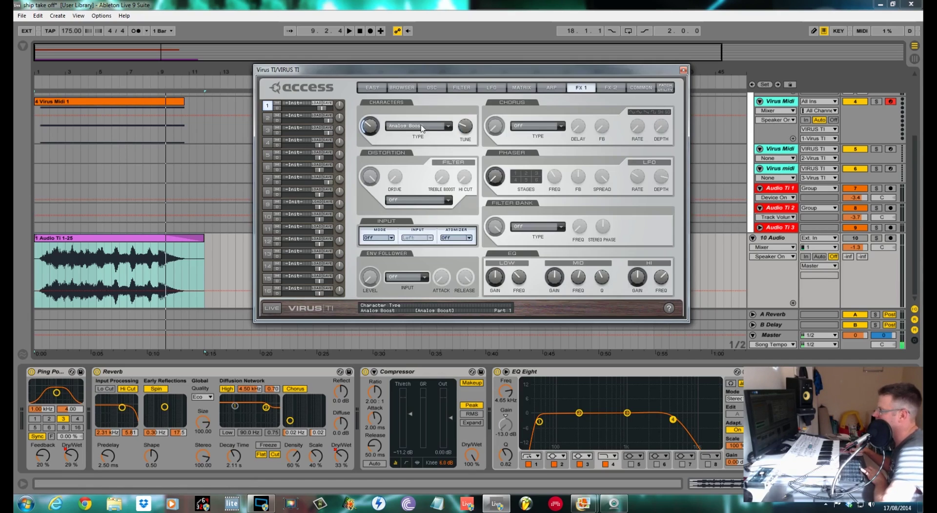
{"action": "left_click", "coordinate": [448, 130]}
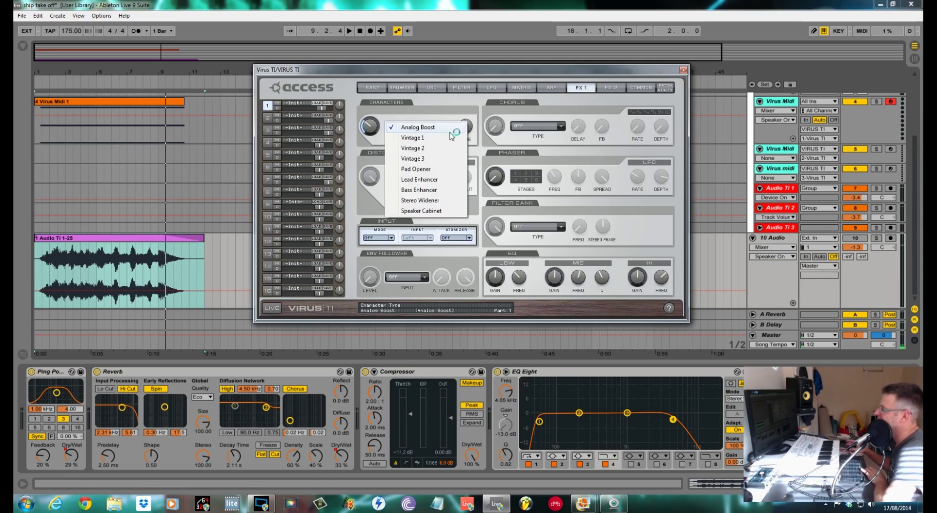
{"action": "left_click", "coordinate": [434, 209]}
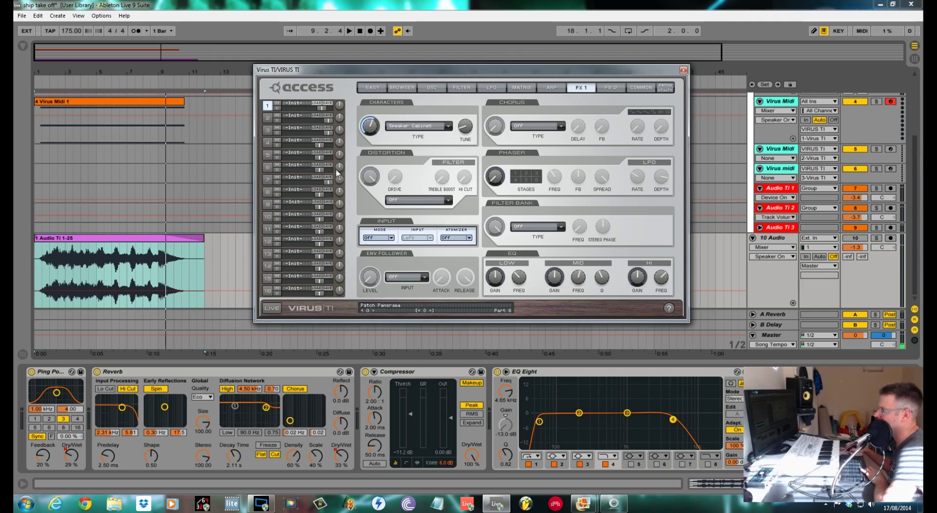
{"action": "key", "text": "space"}
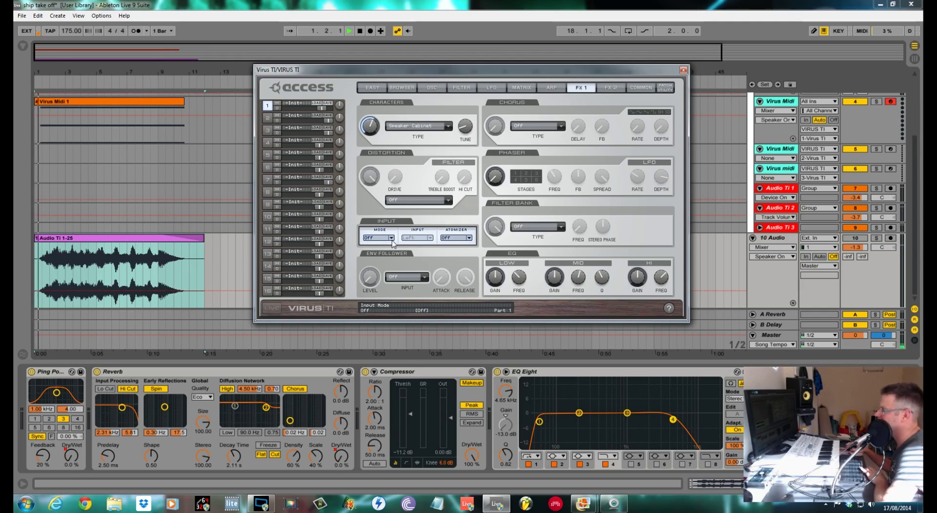
Set the distortion type to Saffron Overdrive, reduce its mix to about half, raise the drive to about 40%, and audition it.
{"action": "left_click", "coordinate": [447, 201]}
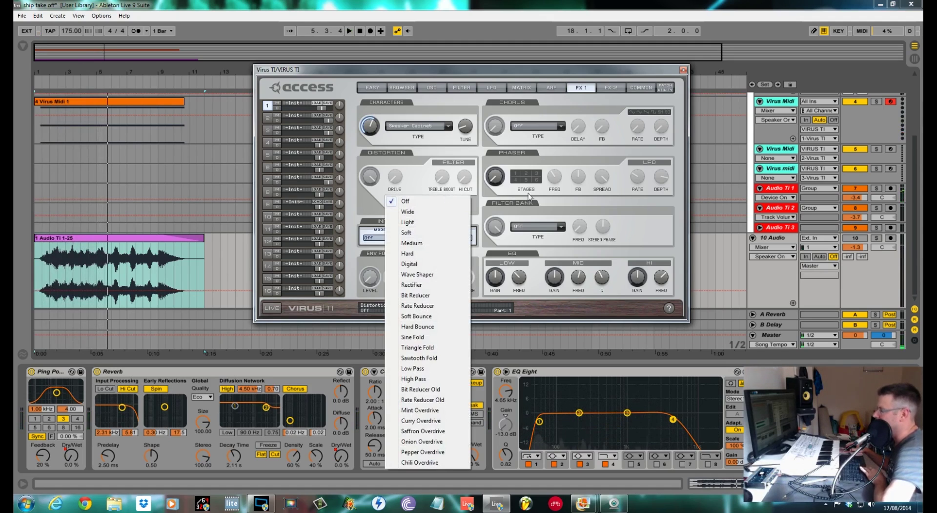
{"action": "left_click", "coordinate": [436, 431]}
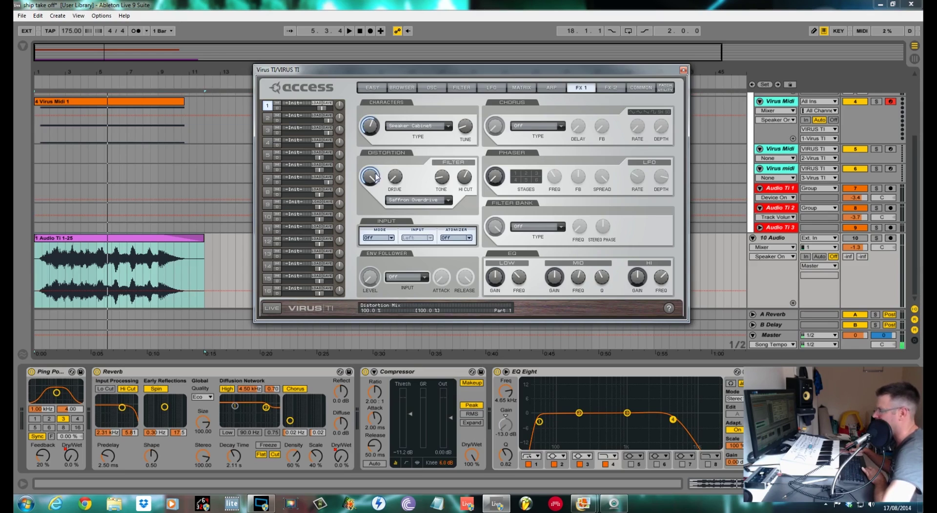
{"action": "left_click_drag", "start_coordinate": [367, 175], "coordinate": [371, 221]}
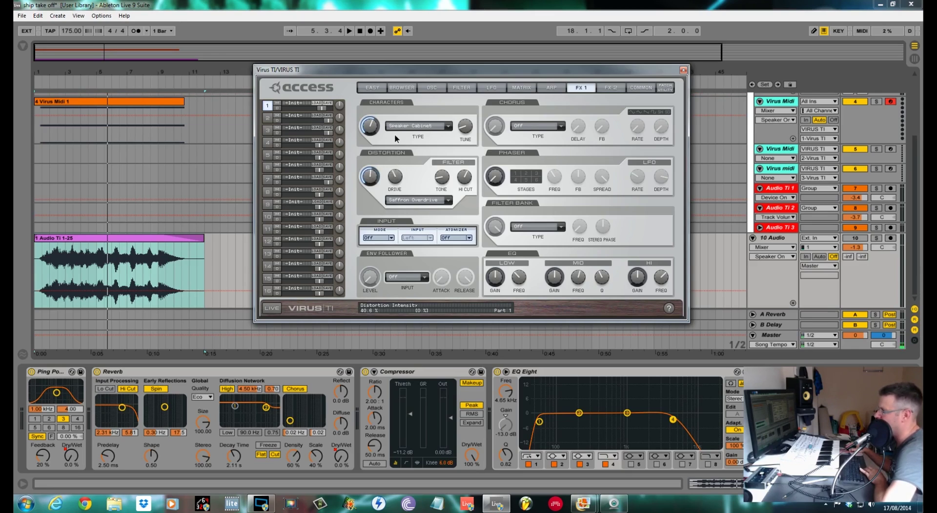
{"action": "key", "text": "space"}
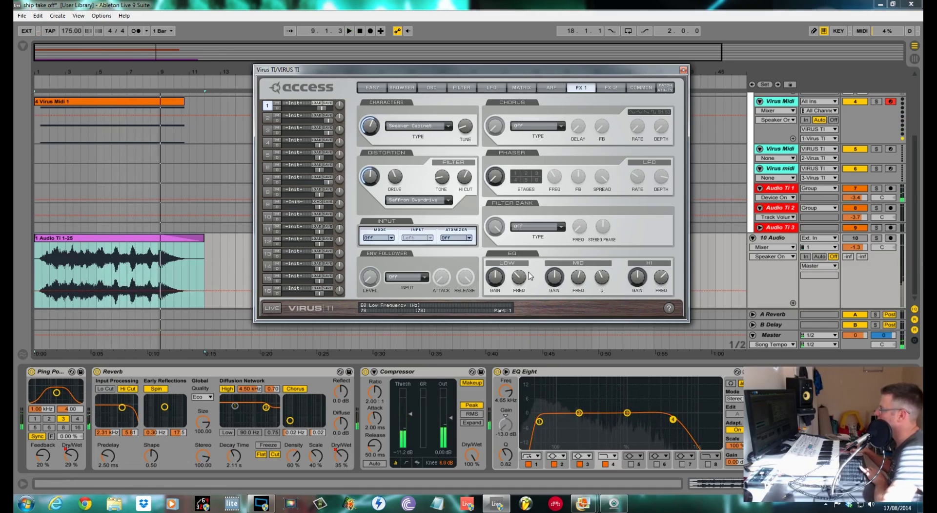
Raise the phaser mix, set it to 6 stages with lower feedback and an LFO rate of 15, and audition it.
{"action": "left_click_drag", "start_coordinate": [495, 176], "coordinate": [488, 104]}
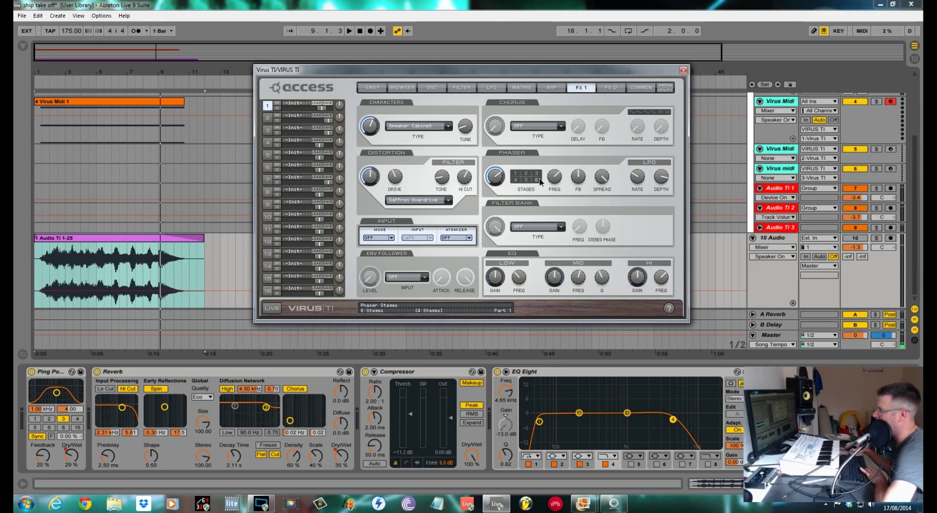
{"action": "left_click_drag", "start_coordinate": [577, 177], "coordinate": [572, 201]}
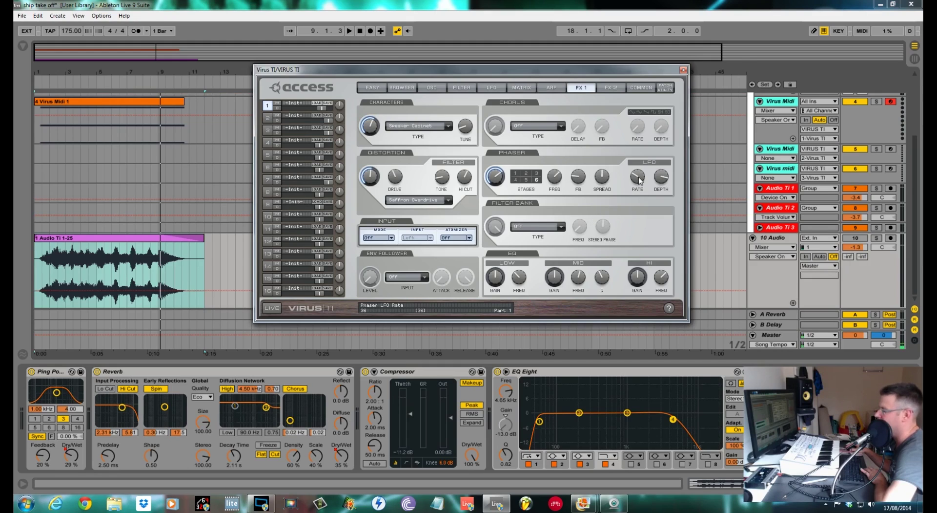
{"action": "left_click_drag", "start_coordinate": [641, 190], "coordinate": [641, 197]}
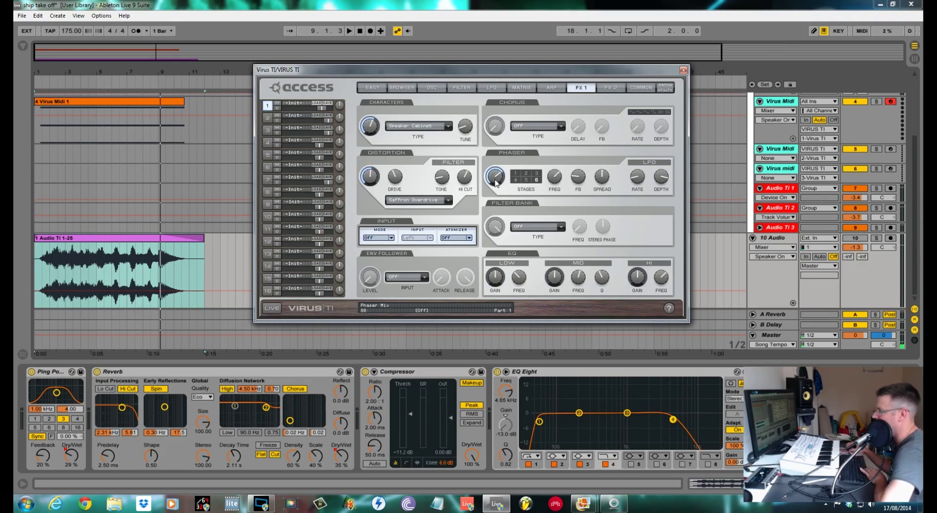
{"action": "key", "text": "space"}
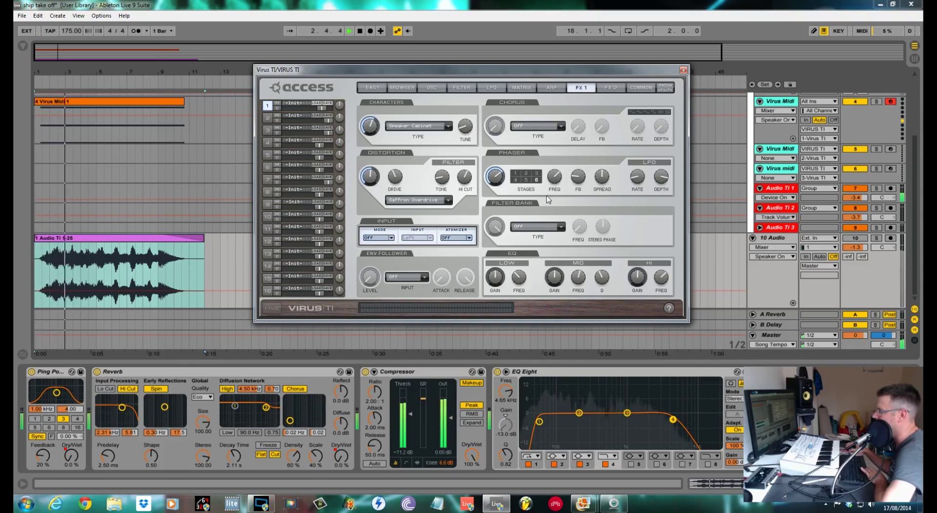
{"action": "mouse_move", "coordinate": [631, 187]}
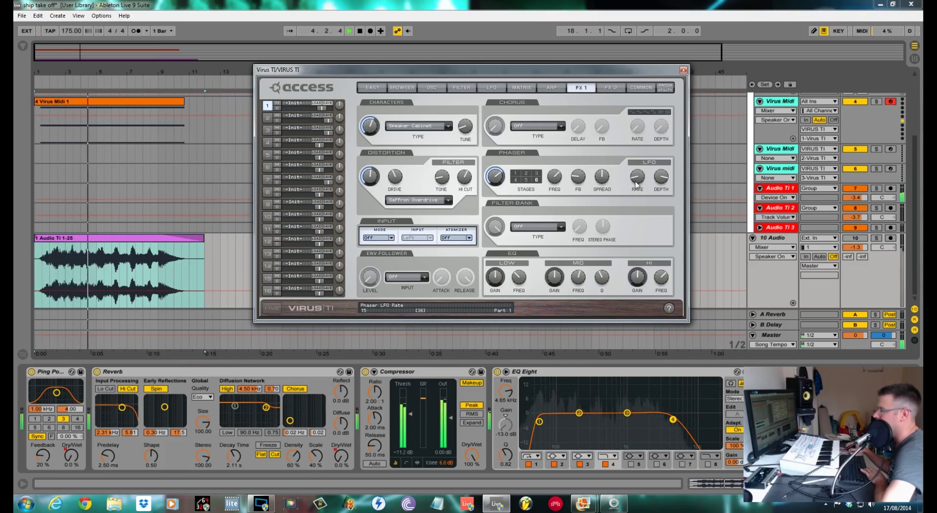
{"action": "key", "text": "space"}
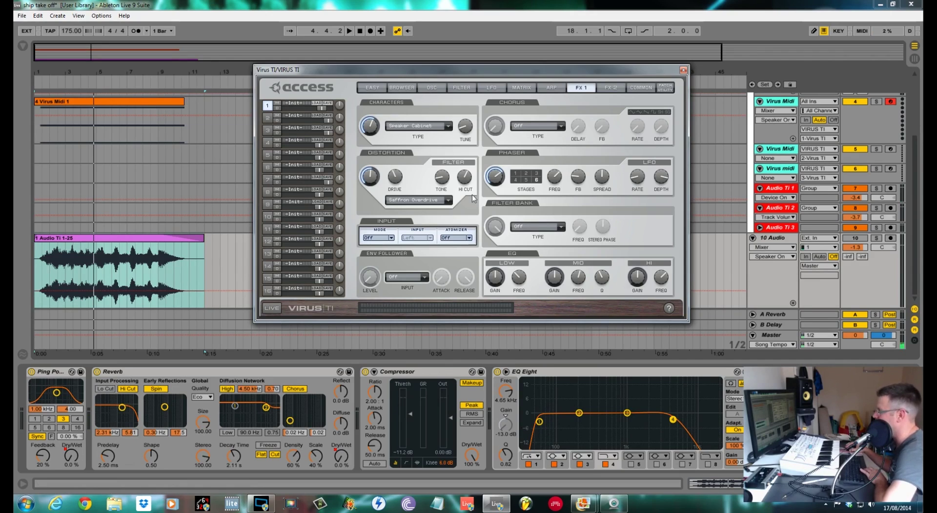
Set the filter bank type to Ring Modulator and play the clip repeatedly to audition it.
{"action": "left_click", "coordinate": [562, 228]}
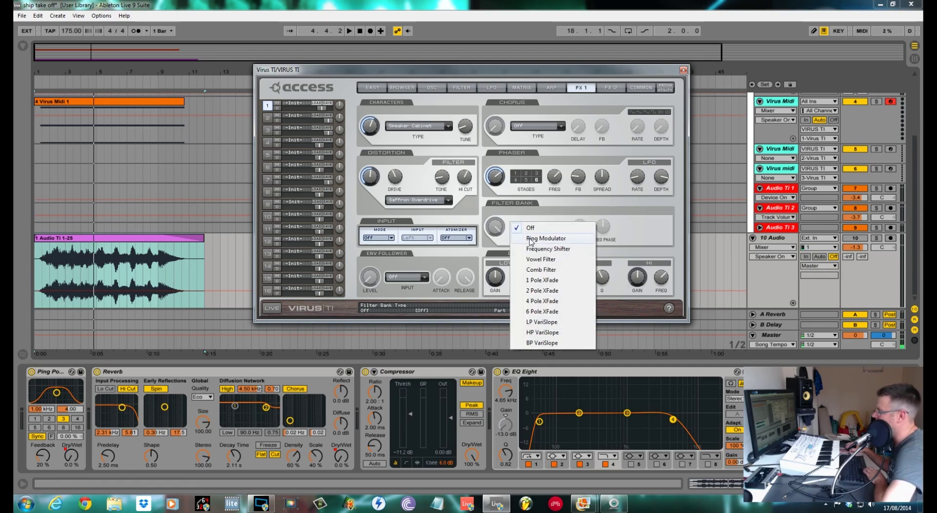
{"action": "left_click", "coordinate": [546, 239]}
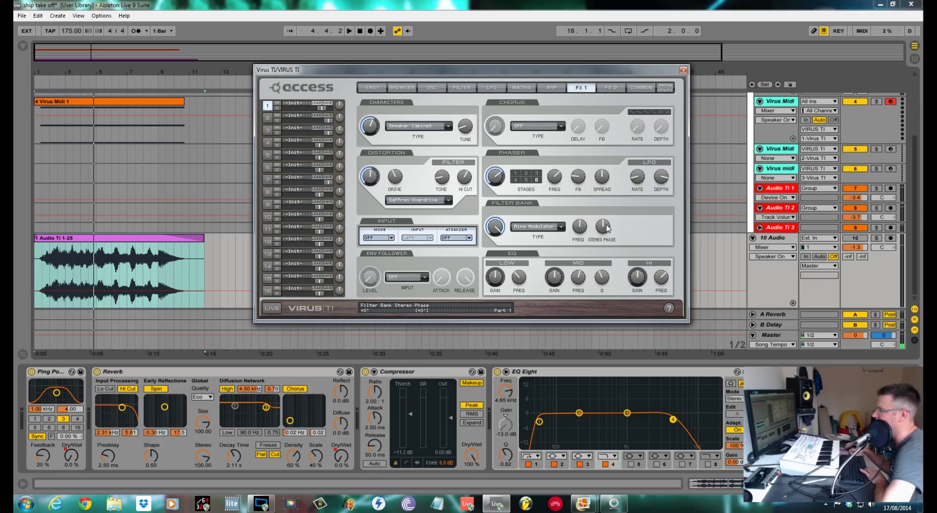
{"action": "key", "text": "space"}
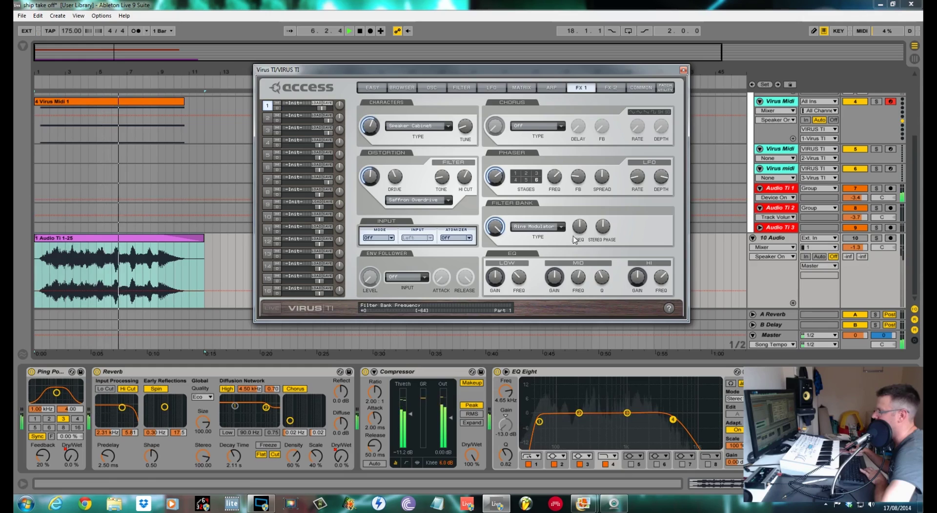
{"action": "key", "text": "space"}
{"action": "mouse_move", "coordinate": [574, 226]}
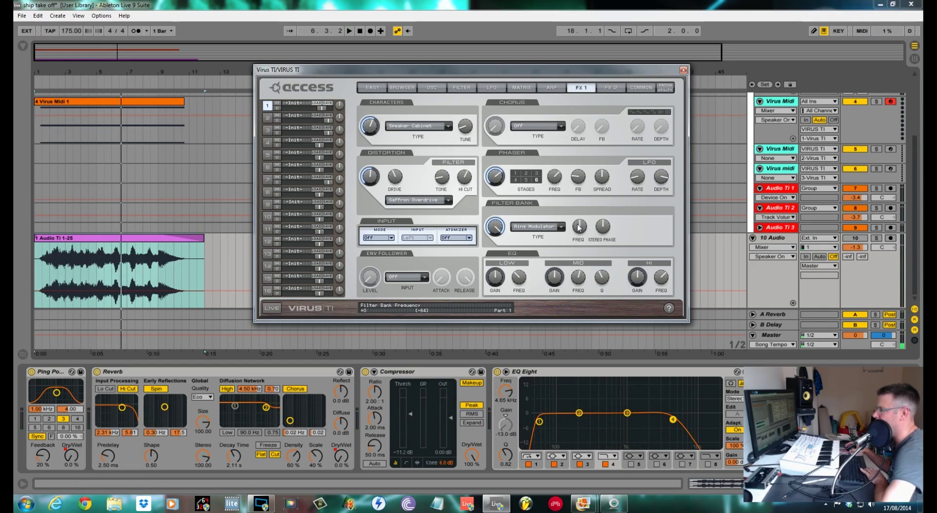
{"action": "key", "text": "space"}
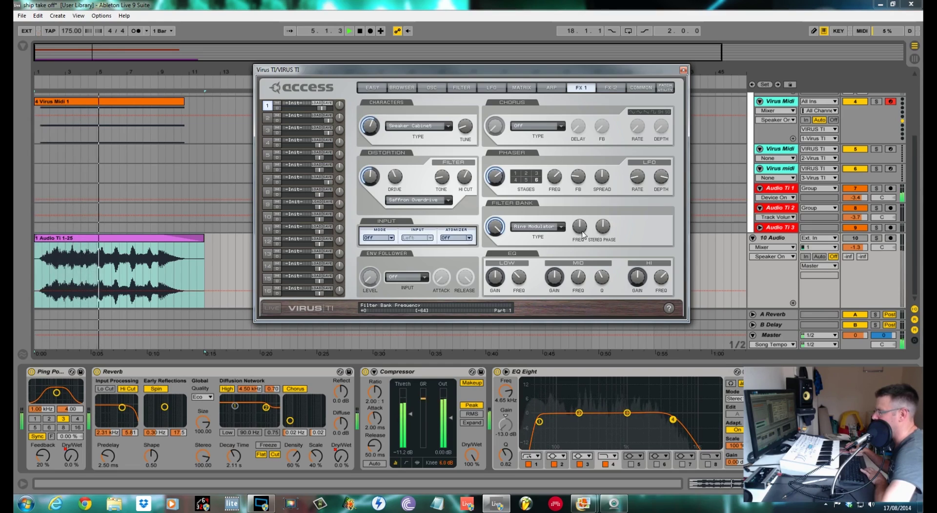
{"action": "key", "text": "space"}
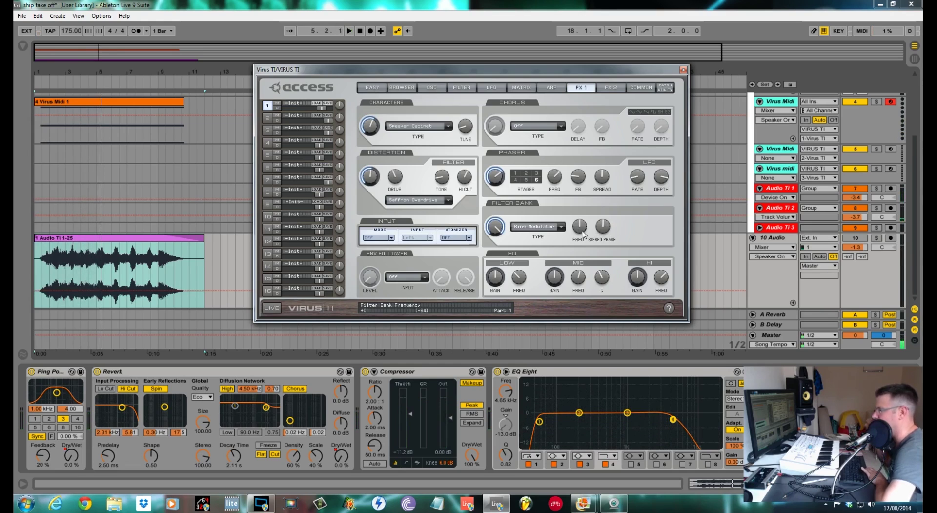
{"action": "key", "text": "space"}
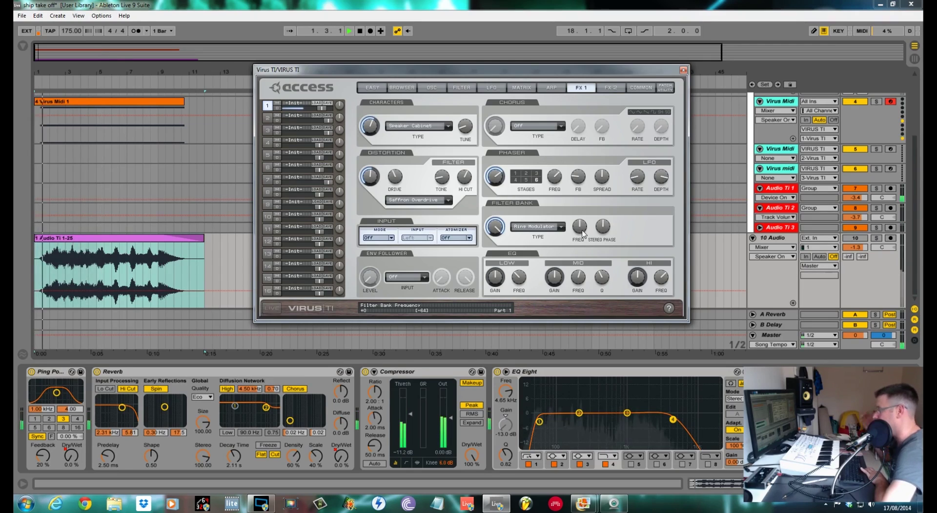
{"action": "key", "text": "space"}
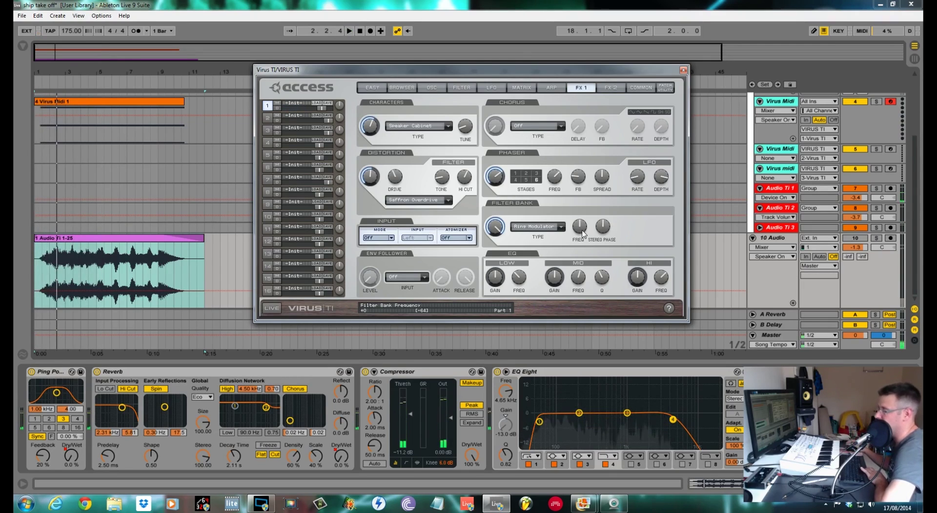
Raise the EQ's low and mid gain and lower its high gain.
{"action": "left_click_drag", "start_coordinate": [497, 281], "coordinate": [500, 275]}
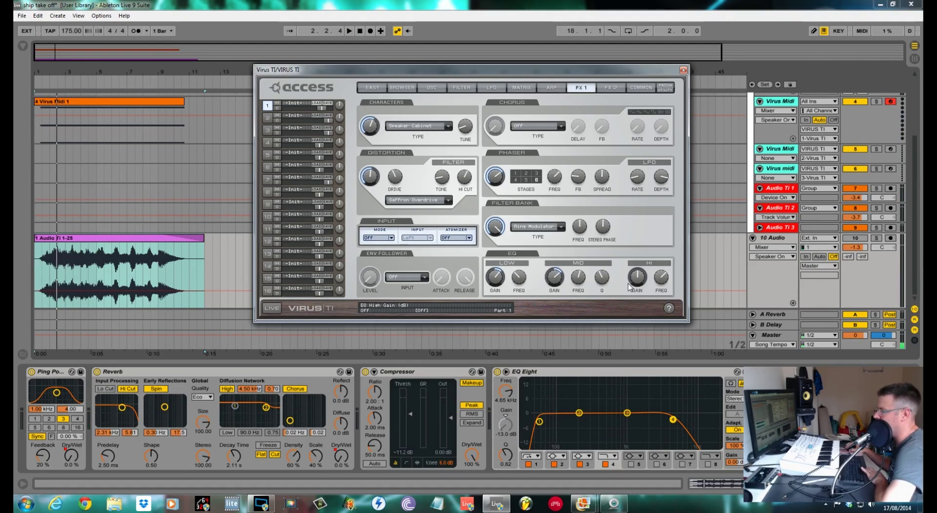
{"action": "left_click_drag", "start_coordinate": [646, 287], "coordinate": [649, 291]}
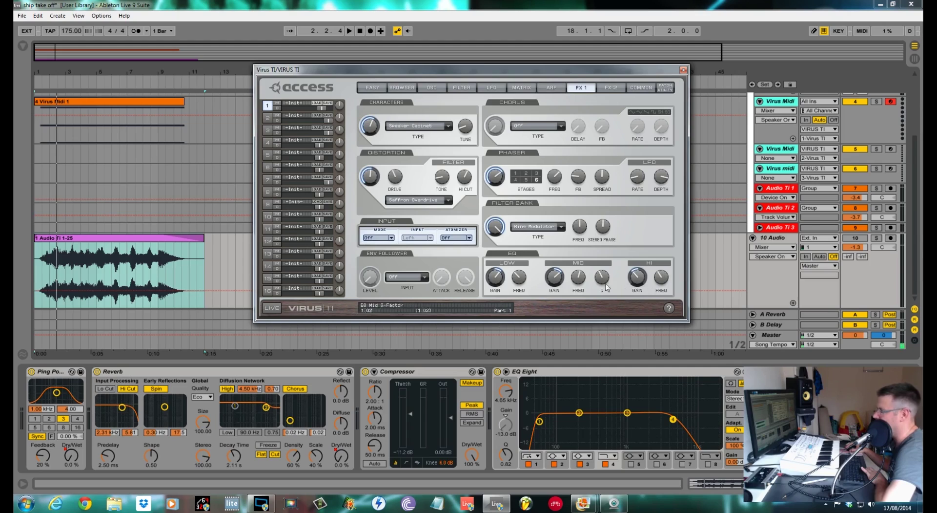
Play the clip to audition the EQ changes.
{"action": "key", "text": "space"}
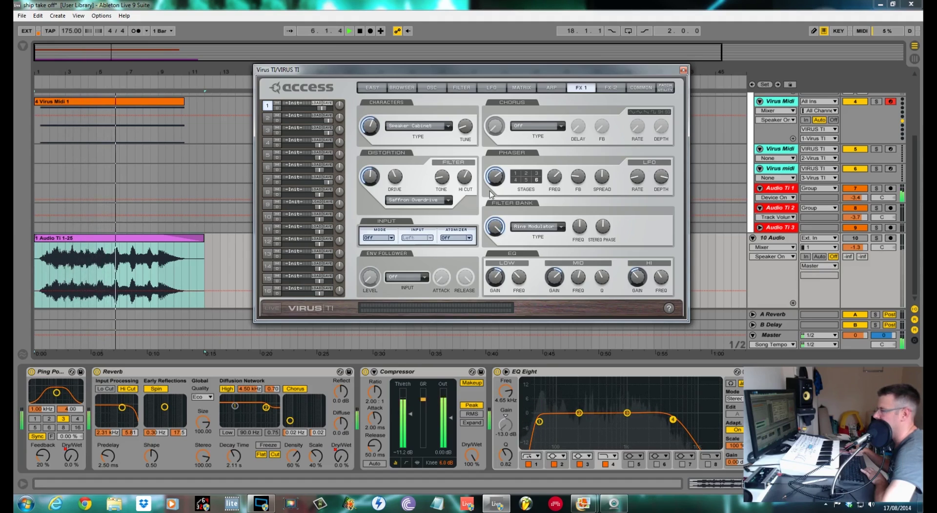
{"action": "key", "text": "space"}
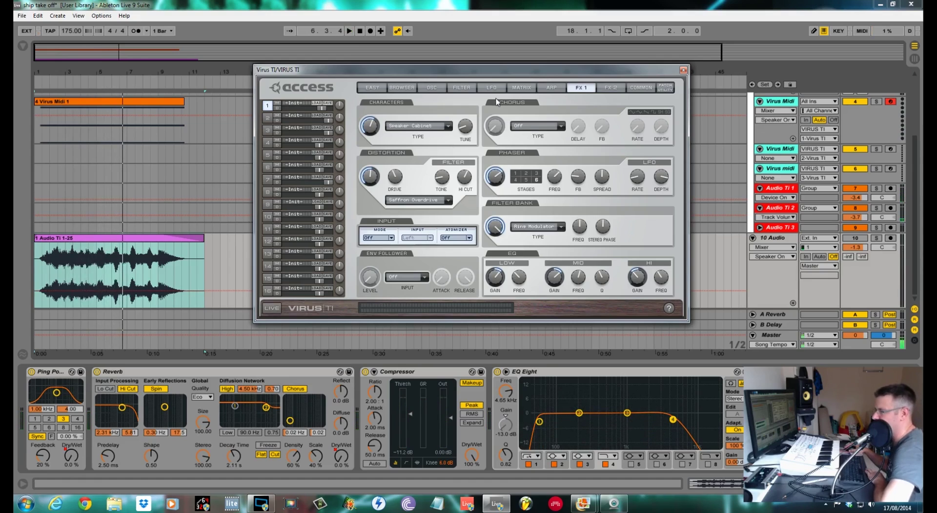
Set the chorus type to Rotary Speaker, raise its mix, and audition the sound.
{"action": "left_click", "coordinate": [561, 126]}
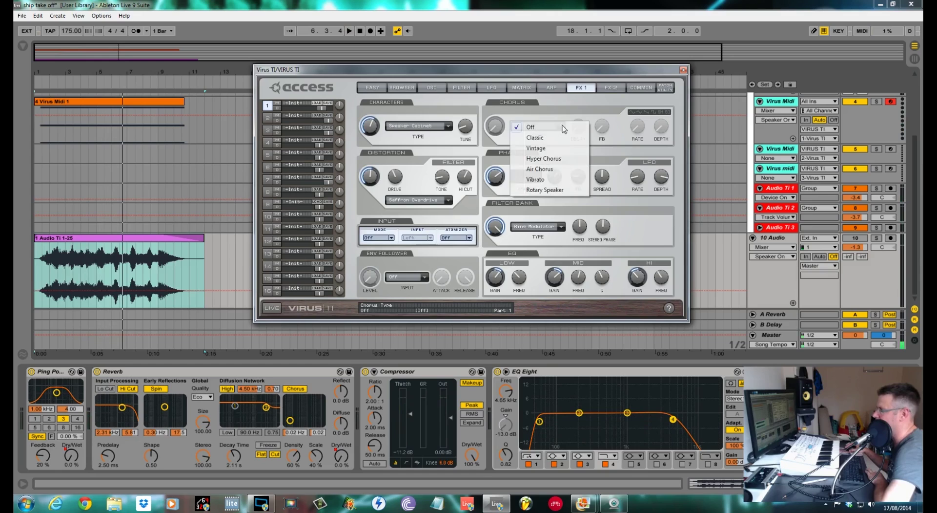
{"action": "left_click", "coordinate": [536, 190]}
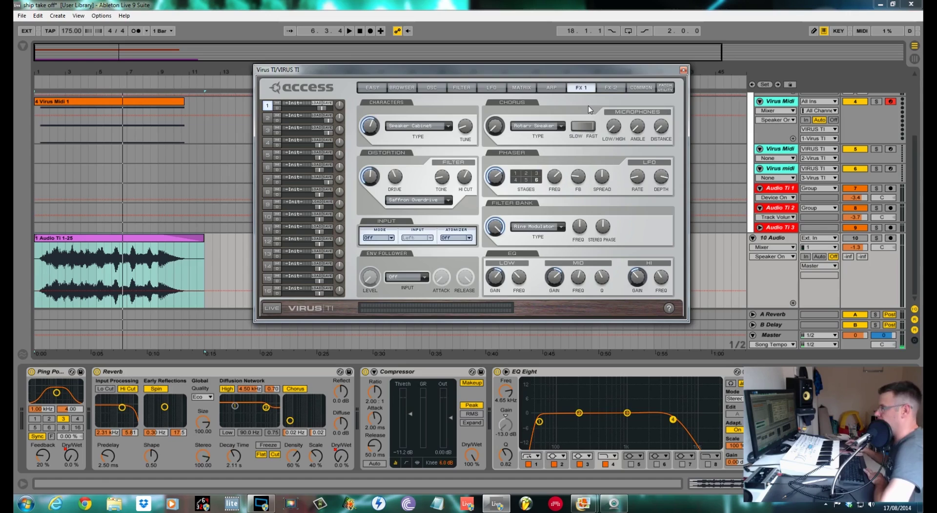
{"action": "left_click_drag", "start_coordinate": [613, 107], "coordinate": [613, 94]}
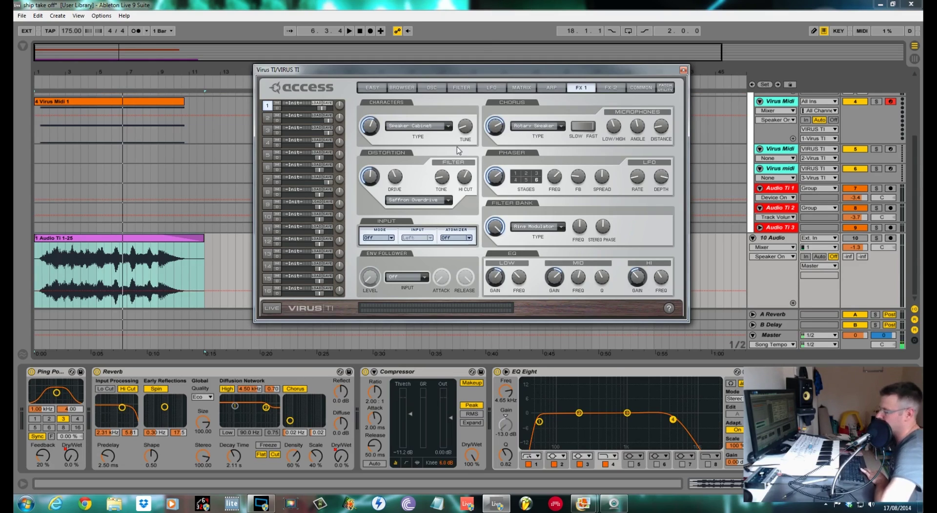
{"action": "key", "text": "space"}
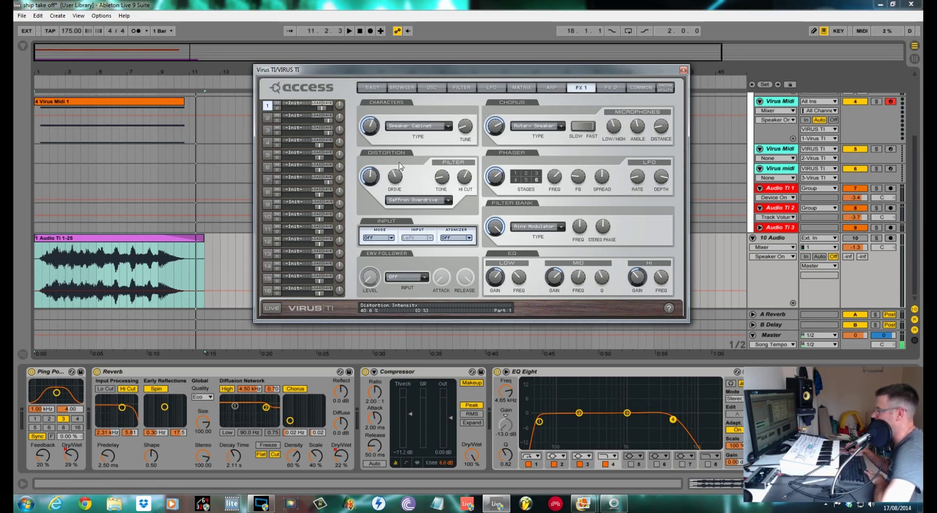
{"action": "left_click", "coordinate": [918, 154]}
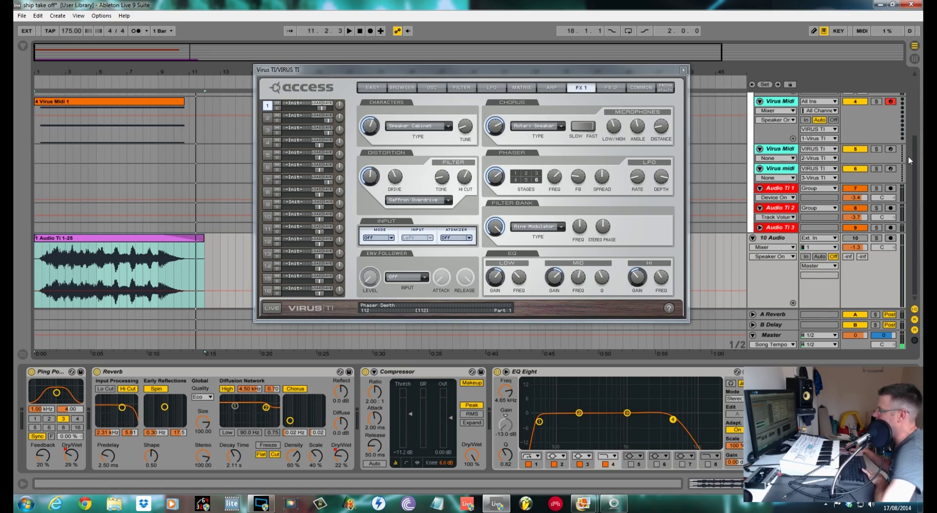
{"action": "mouse_move", "coordinate": [912, 156]}
{"action": "left_mouse_down"}
{"action": "mouse_move", "coordinate": [909, 125]}
{"action": "mouse_move", "coordinate": [909, 169]}
{"action": "left_mouse_up"}
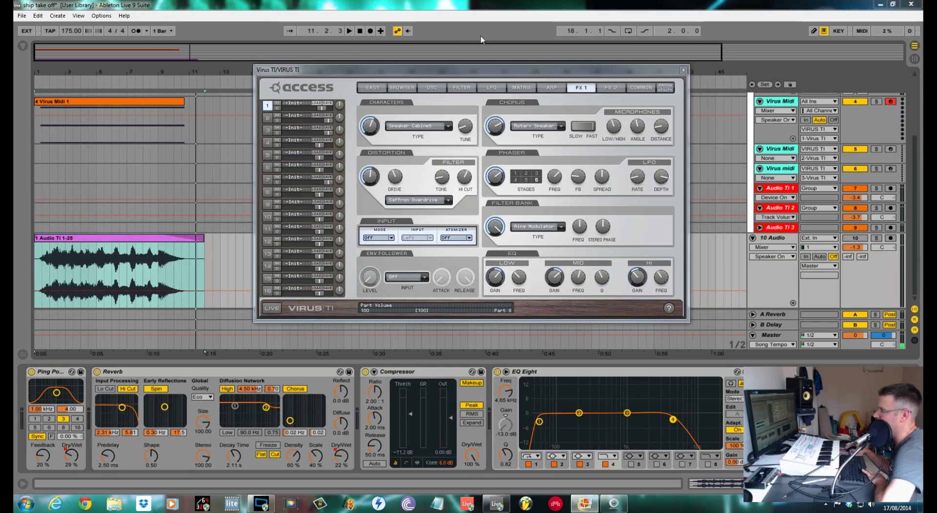
Set the source of modulation matrix slot 1 to Filter Envelope and check the filter envelope's settings.
{"action": "left_click", "coordinate": [527, 90]}
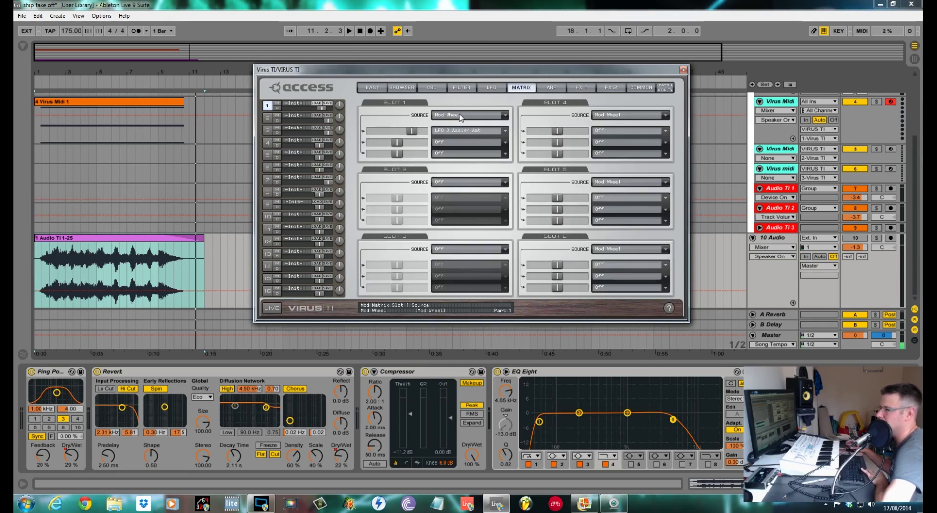
{"action": "scroll", "coordinate": [505, 116], "scroll_direction": "down", "scroll_amount": 7}
{"action": "left_click", "coordinate": [503, 118]}
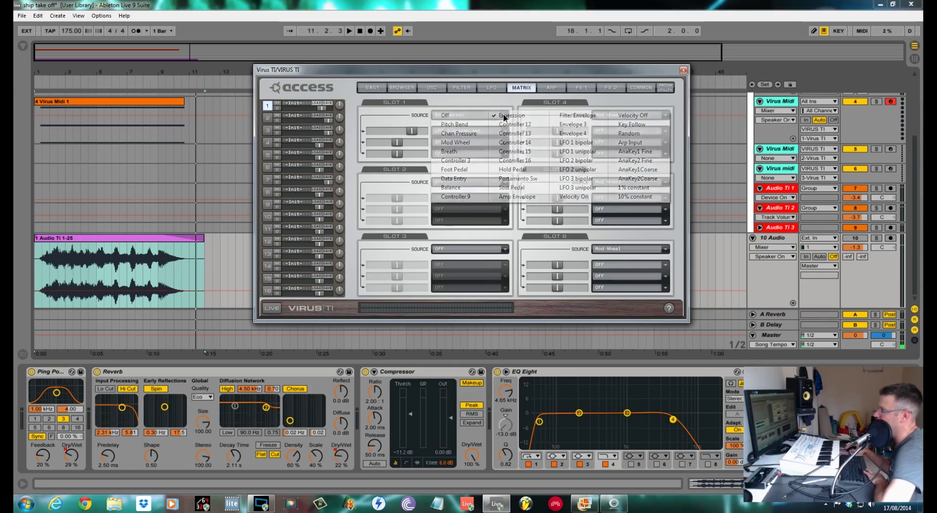
{"action": "left_click", "coordinate": [567, 118]}
{"action": "left_click", "coordinate": [471, 90]}
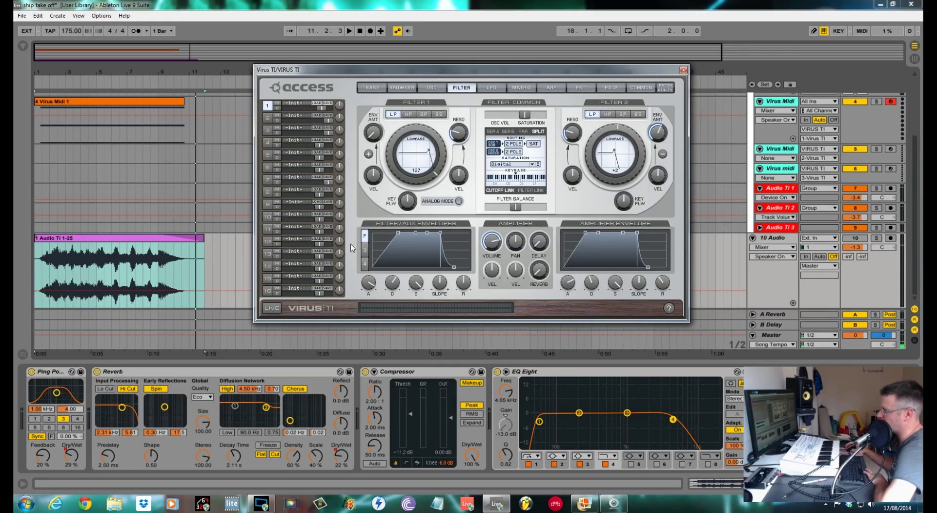
{"action": "left_click", "coordinate": [521, 88]}
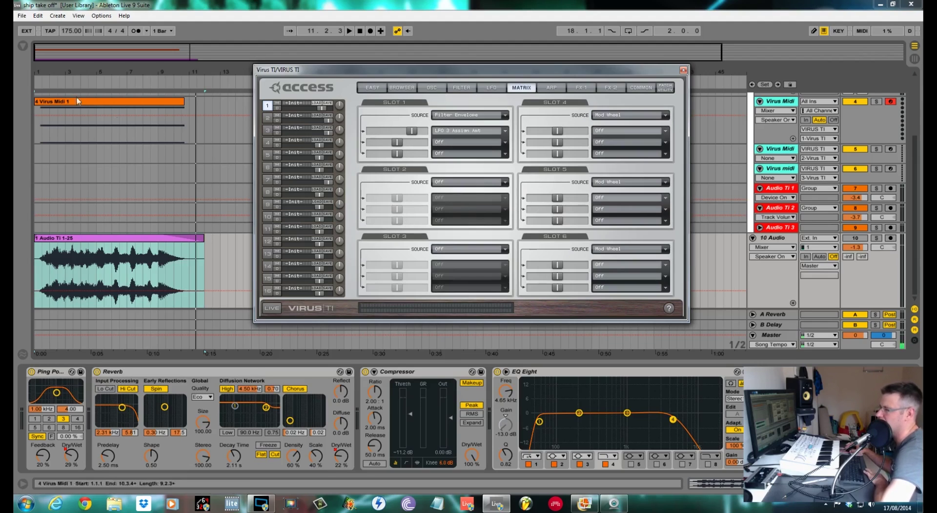
Assign the three destinations of matrix slot 1 to Osc 1 Pitch, Osc 2 Pitch and Osc 3 Pitch.
{"action": "left_click", "coordinate": [469, 131]}
{"action": "left_click", "coordinate": [536, 131]}
{"action": "left_click", "coordinate": [506, 133]}
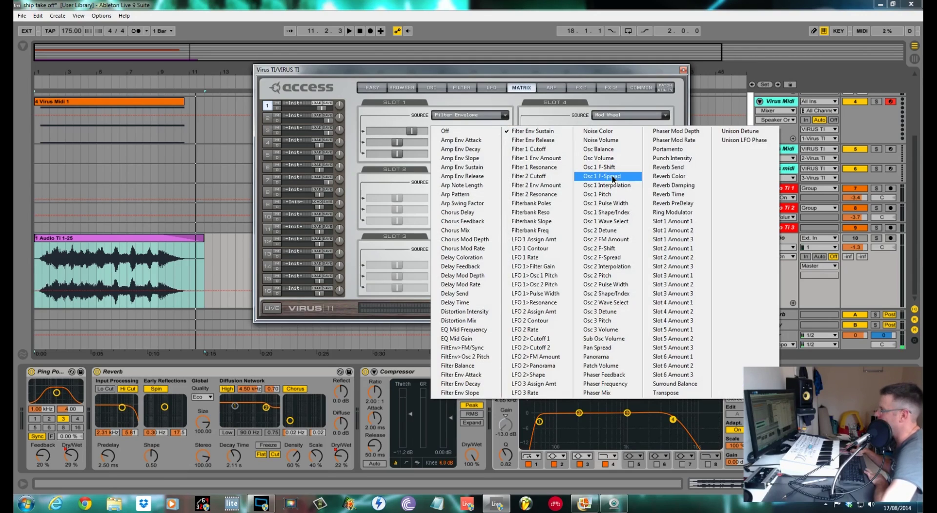
{"action": "left_click", "coordinate": [607, 195]}
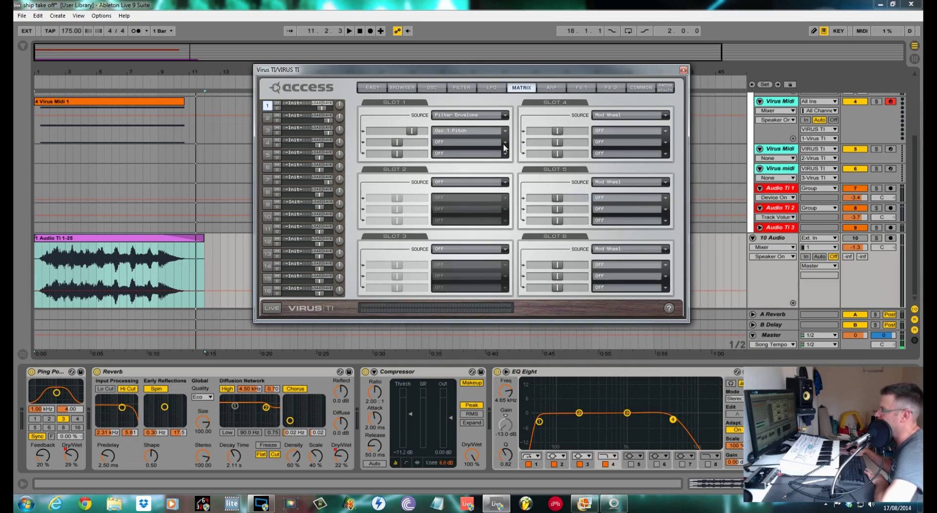
{"action": "left_click", "coordinate": [502, 142]}
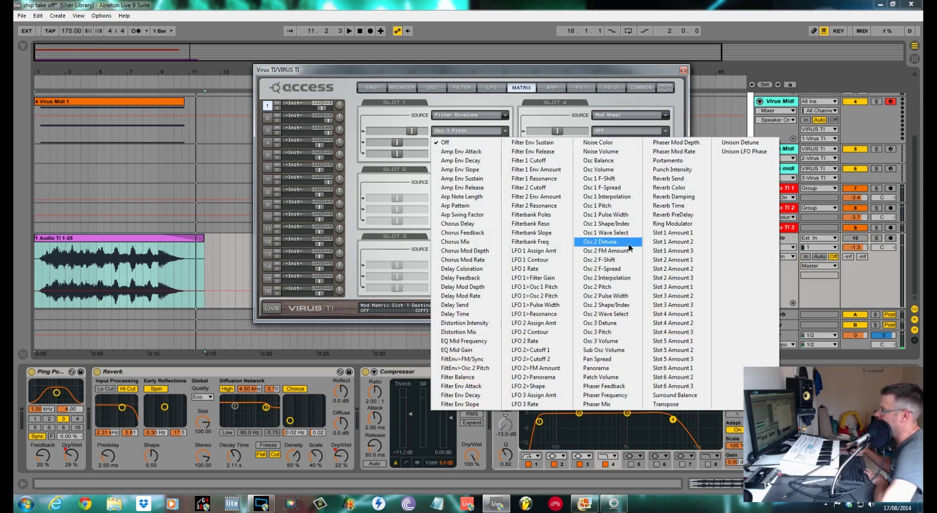
{"action": "left_click", "coordinate": [610, 286]}
{"action": "left_click", "coordinate": [506, 153]}
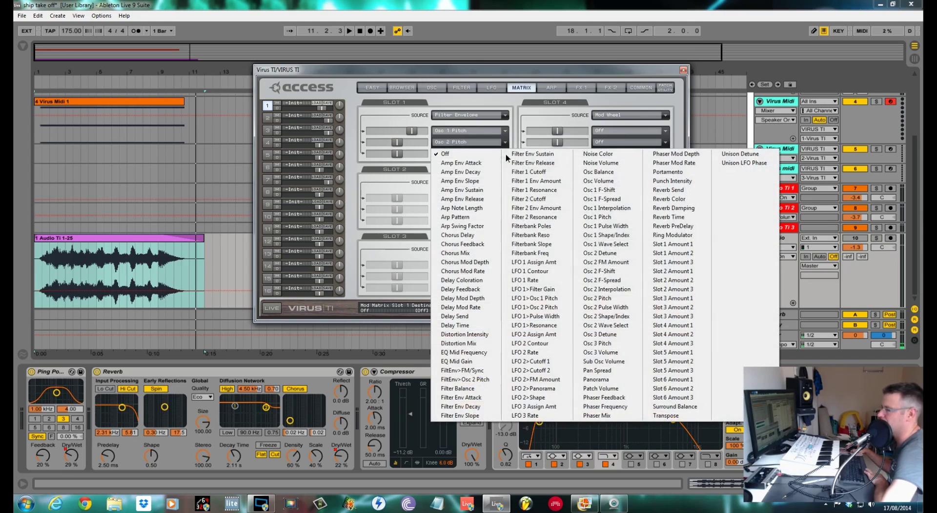
{"action": "left_click", "coordinate": [601, 343]}
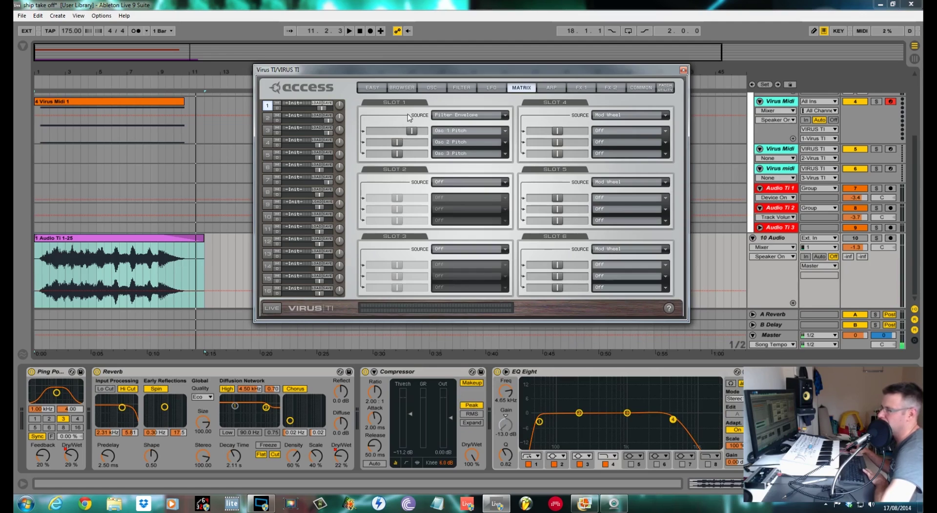
Set slightly positive slot 1 amounts, with +6 for Osc 2 Pitch and a little more for Osc 3 Pitch, and audition the pitch modulation.
{"action": "mouse_move", "coordinate": [414, 130]}
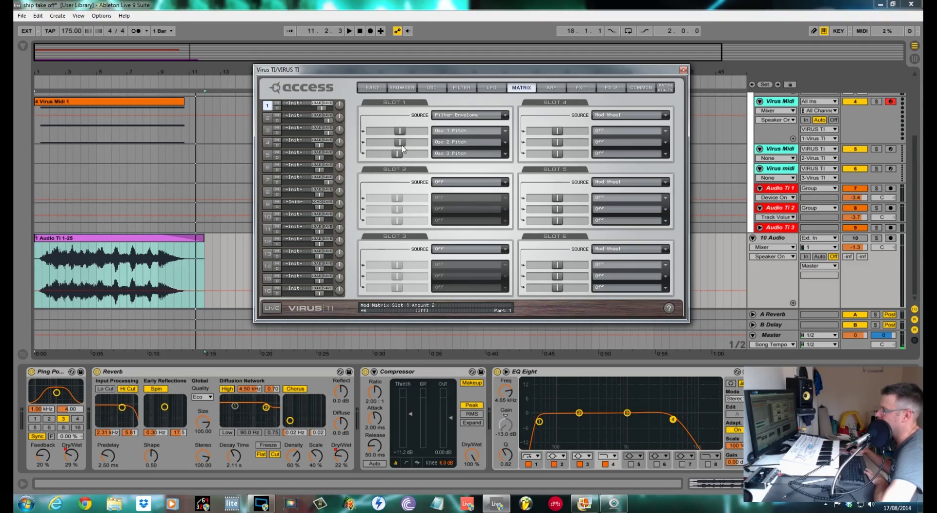
{"action": "left_click_drag", "start_coordinate": [404, 155], "coordinate": [411, 156]}
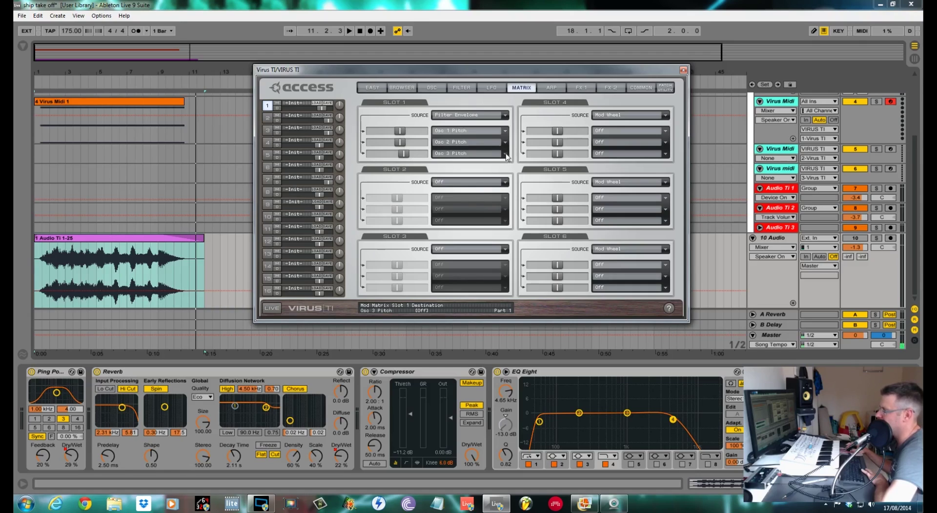
{"action": "key", "text": "space"}
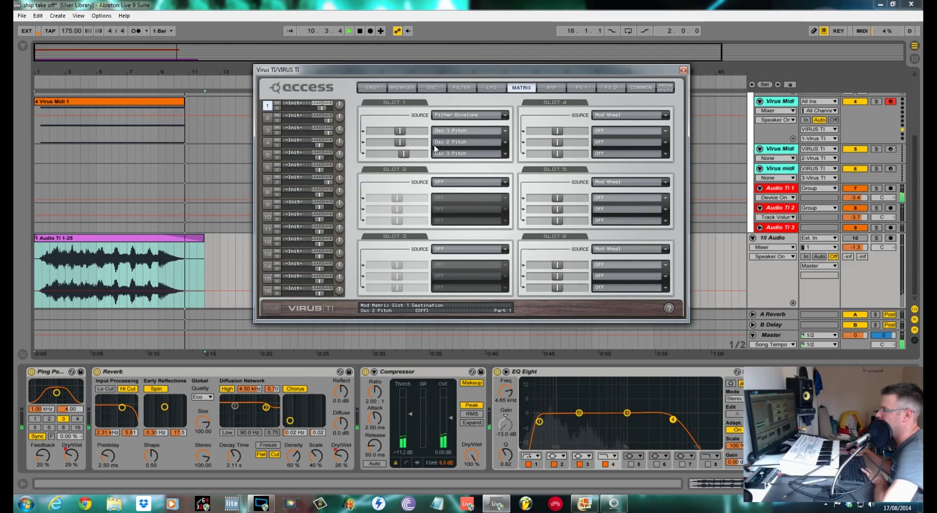
{"action": "key", "text": "space"}
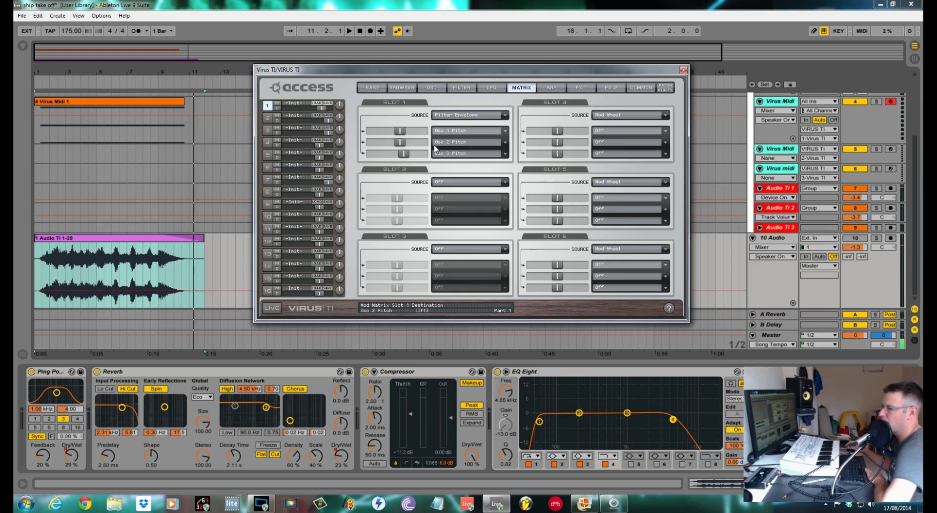
Route Filter Envelope to Noise Volume in matrix slot 2 and raise its amount close to maximum.
{"action": "left_click", "coordinate": [506, 182]}
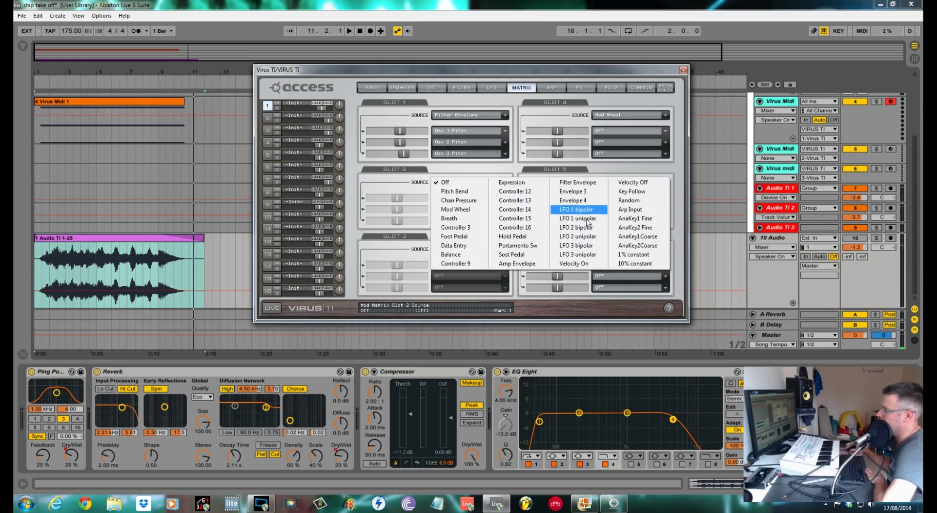
{"action": "left_click", "coordinate": [562, 183]}
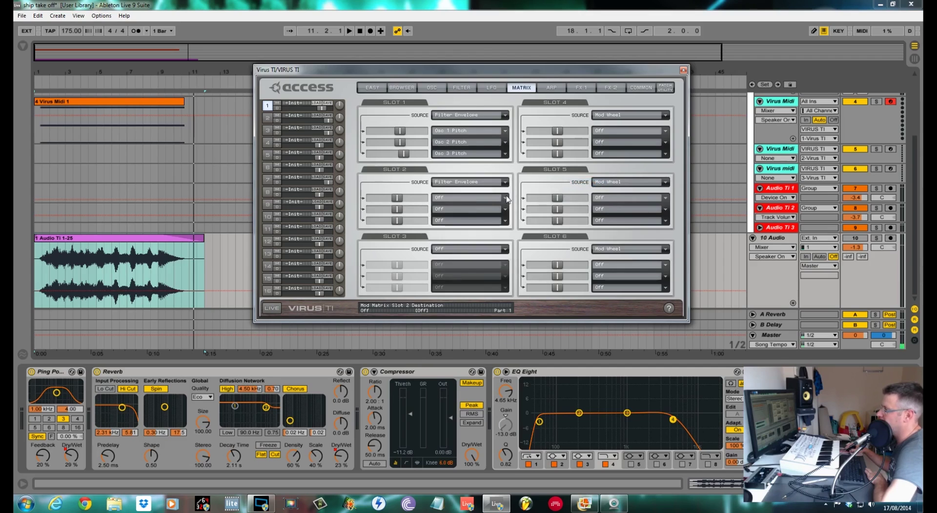
{"action": "left_click", "coordinate": [506, 198]}
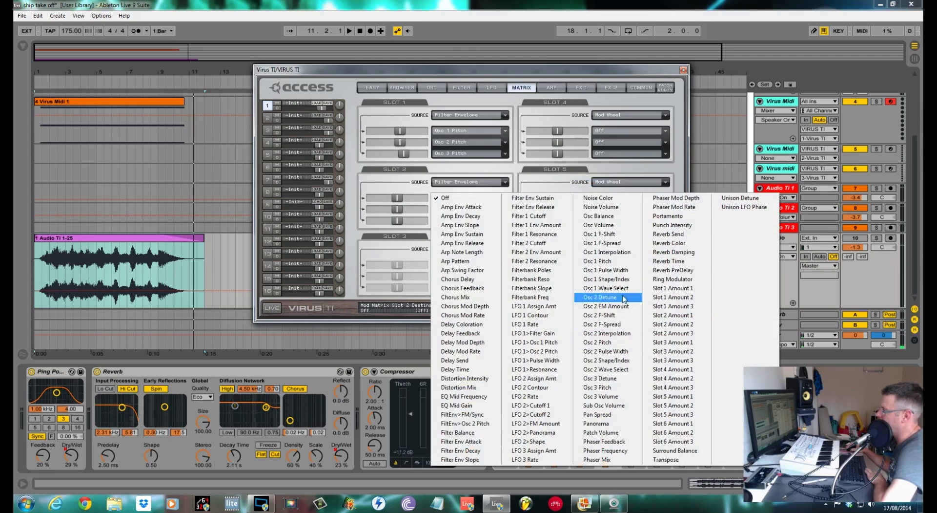
{"action": "left_click", "coordinate": [610, 206]}
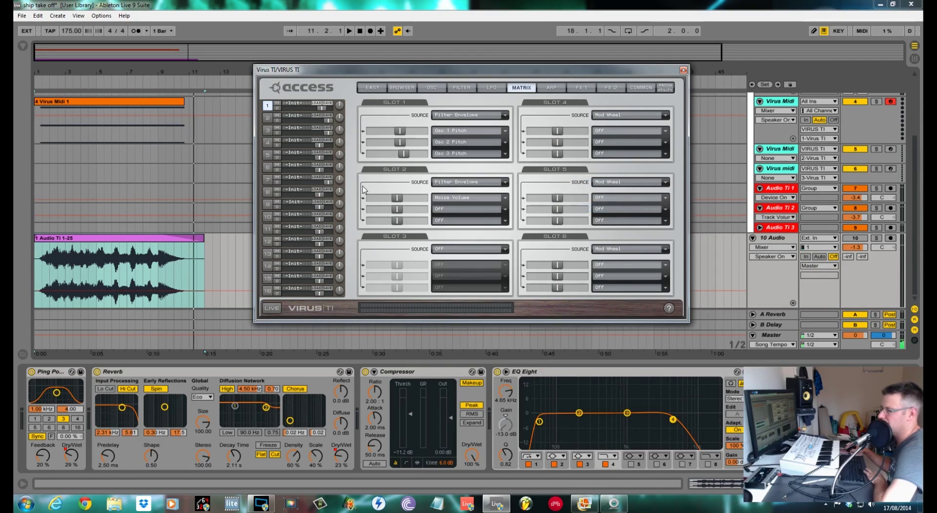
{"action": "mouse_move", "coordinate": [398, 203]}
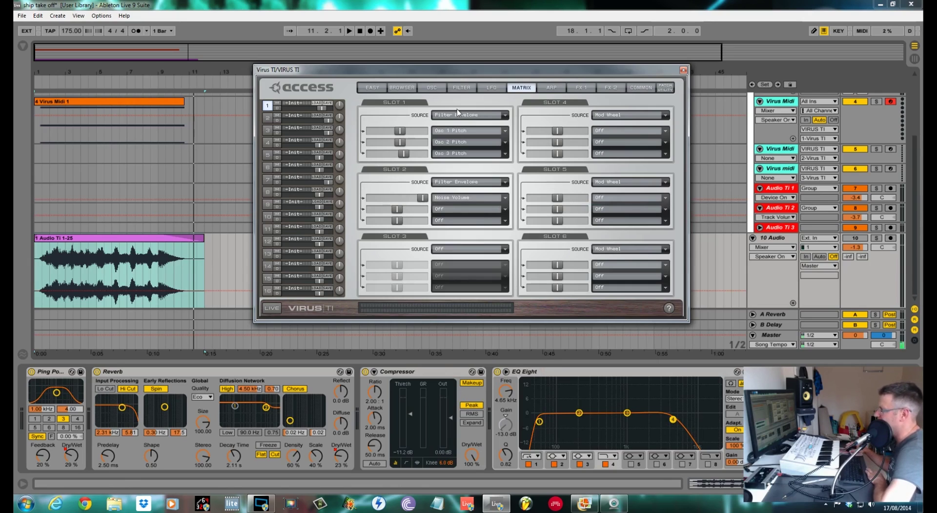
Check the oscillator and mixer settings, and audition the patch with the noise modulation.
{"action": "left_click", "coordinate": [431, 88]}
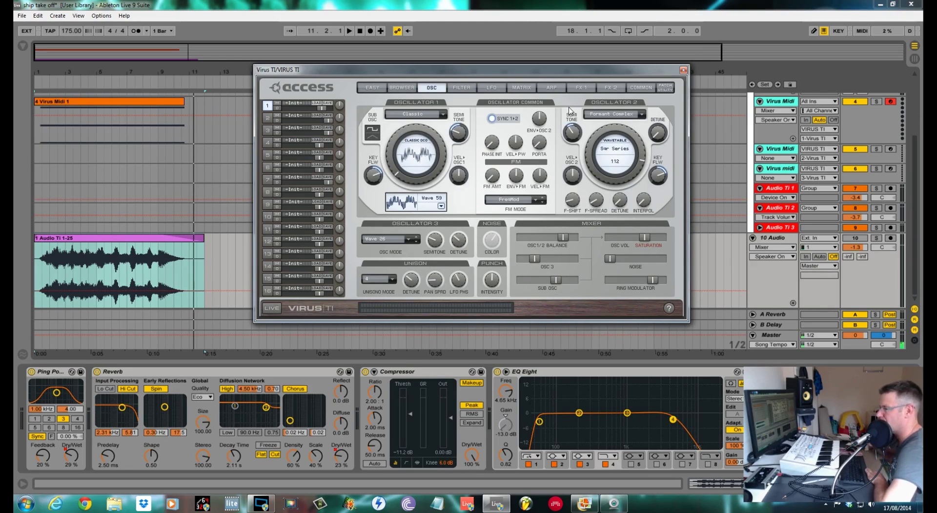
{"action": "left_click", "coordinate": [521, 87]}
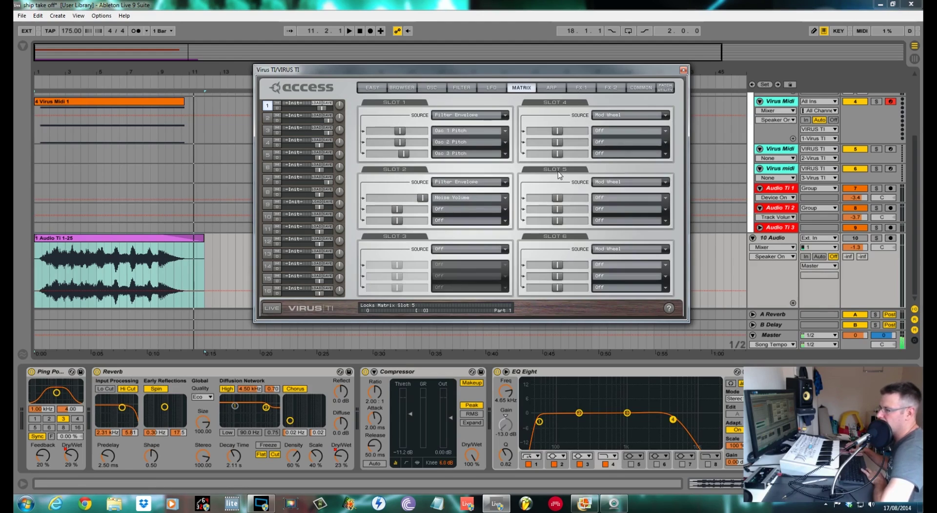
{"action": "key", "text": "space"}
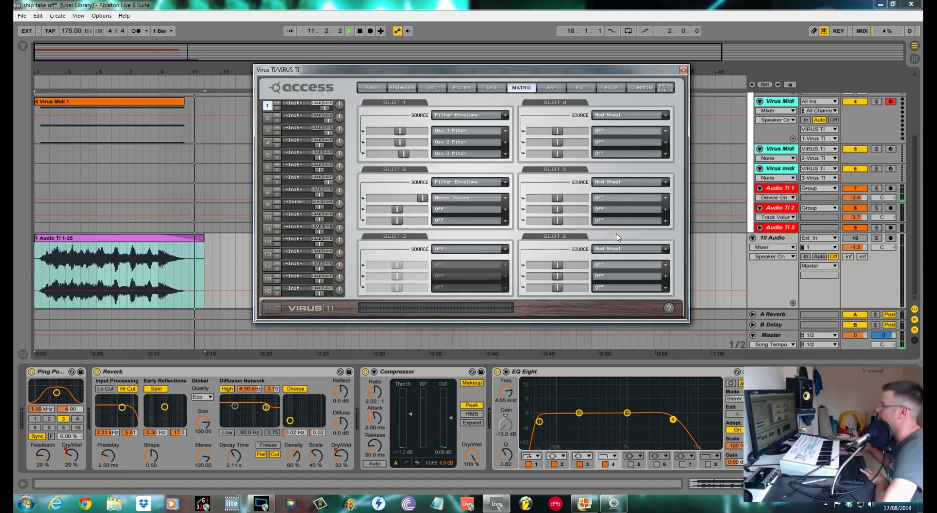
{"action": "key", "text": "space"}
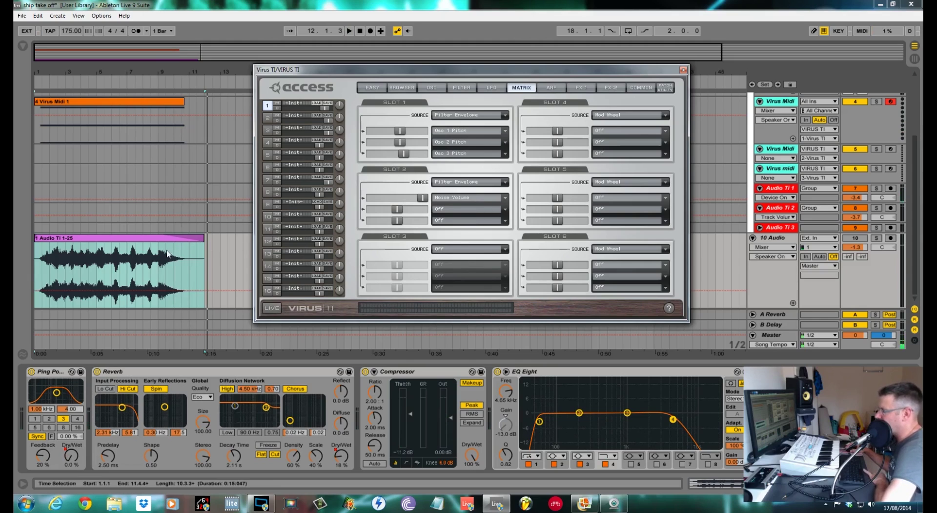
Activate the 10 Audio track, mute the first Virus Midi track, and play the recorded take-off audio from bar 8.
{"action": "left_click", "coordinate": [866, 239]}
{"action": "scroll", "coordinate": [849, 176], "scroll_direction": "up", "scroll_amount": 2}
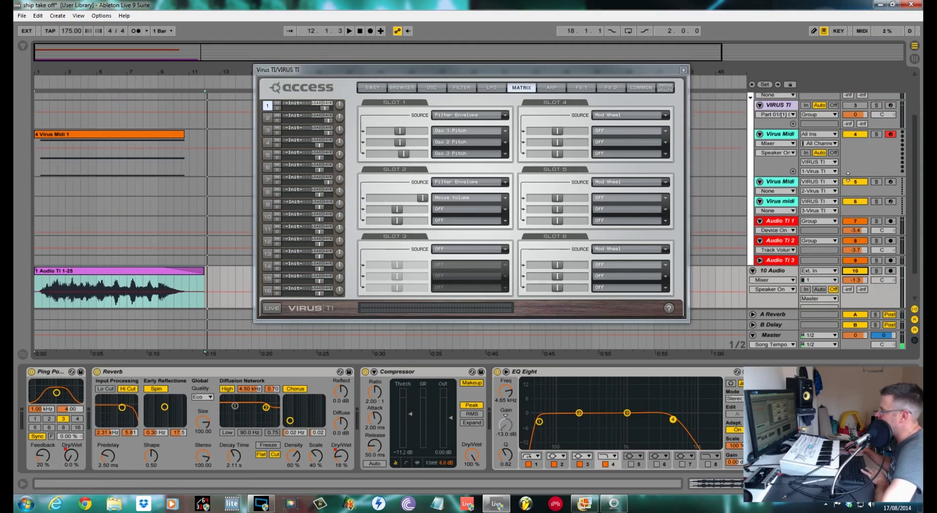
{"action": "scroll", "coordinate": [851, 137], "scroll_direction": "down", "scroll_amount": 2}
{"action": "left_click", "coordinate": [159, 277]}
{"action": "key", "text": "space"}
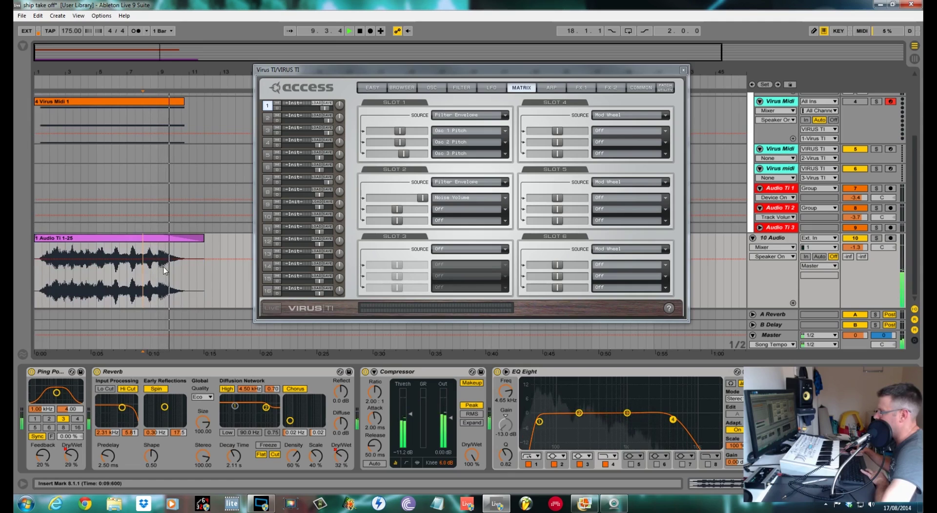
{"action": "key", "text": "space"}
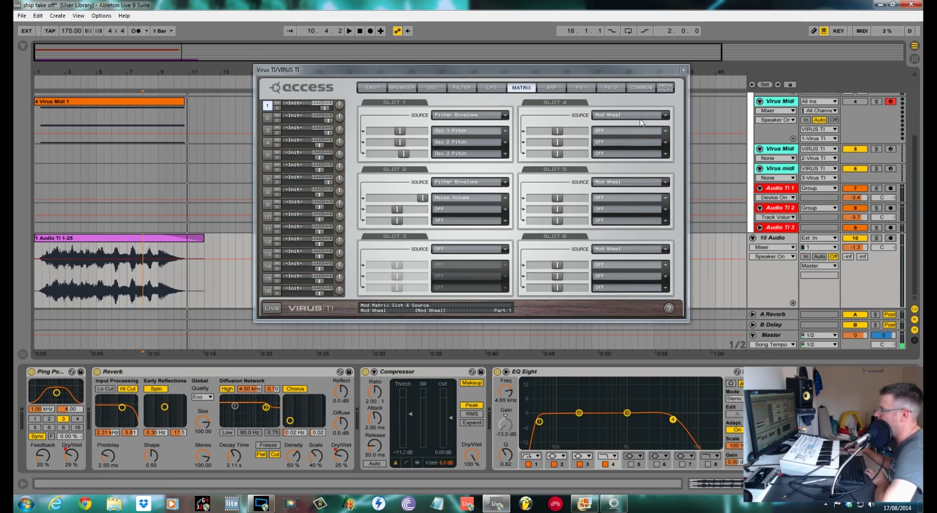
Route Chan Pressure to Osc 1, Osc 2 and Osc 3 Pitch in matrix slot 4 and set all three amounts strongly negative.
{"action": "left_click", "coordinate": [666, 116]}
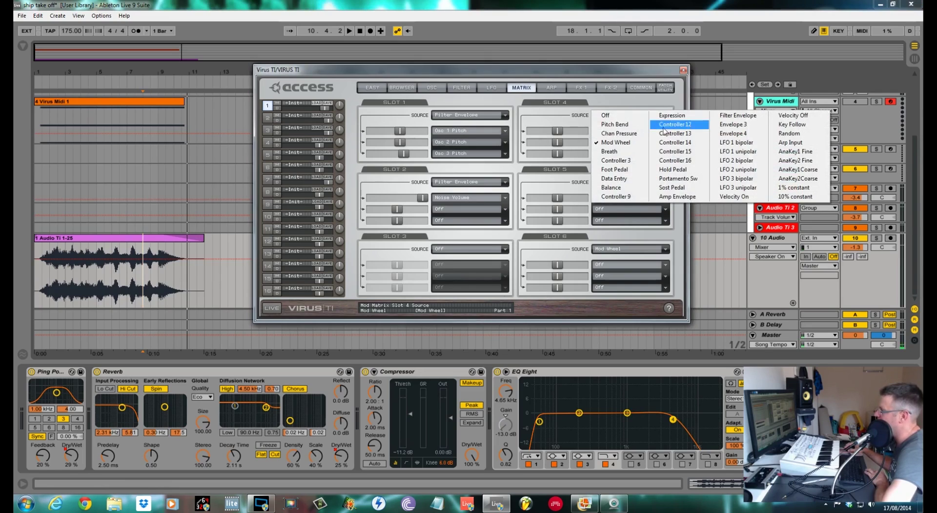
{"action": "left_click", "coordinate": [630, 136]}
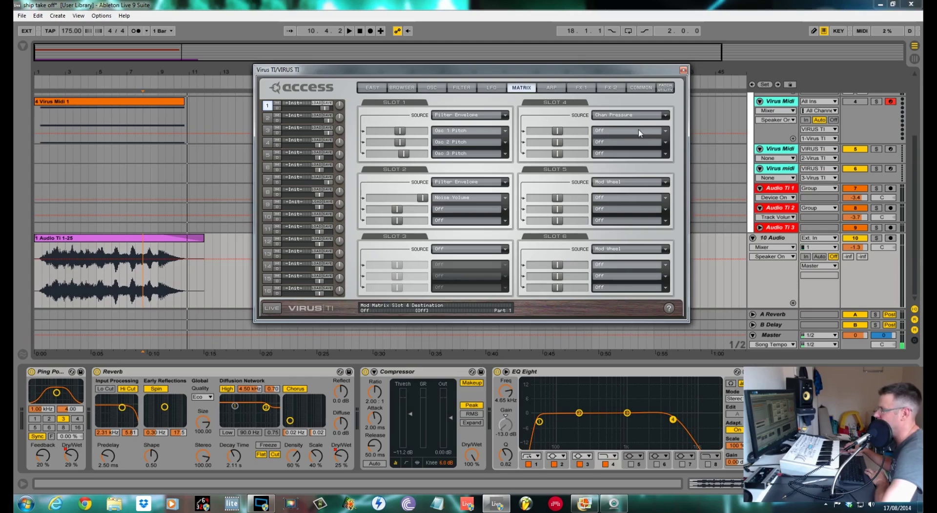
{"action": "left_click", "coordinate": [664, 131]}
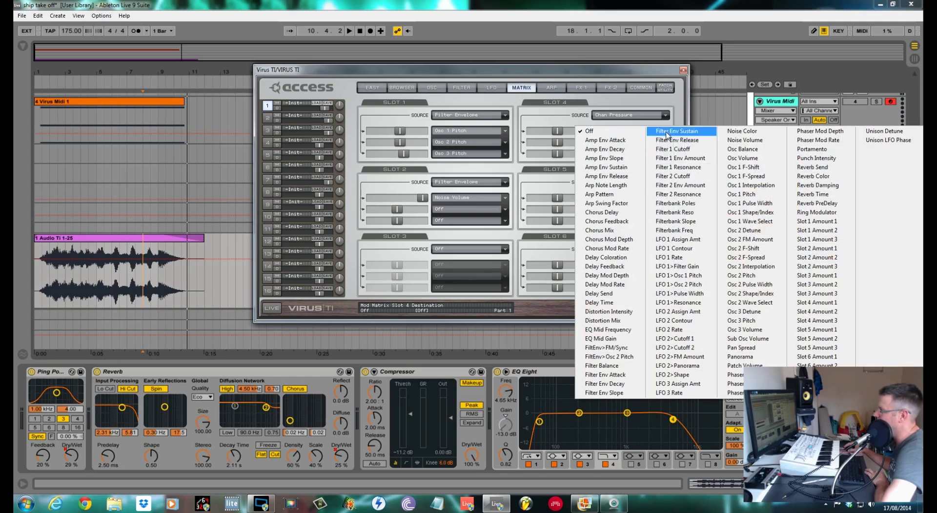
{"action": "left_click", "coordinate": [744, 196]}
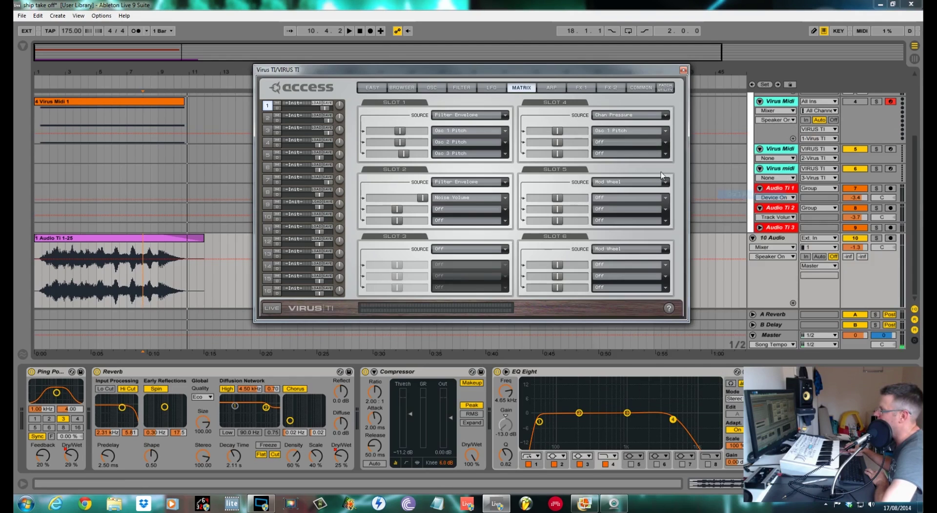
{"action": "left_click", "coordinate": [667, 142]}
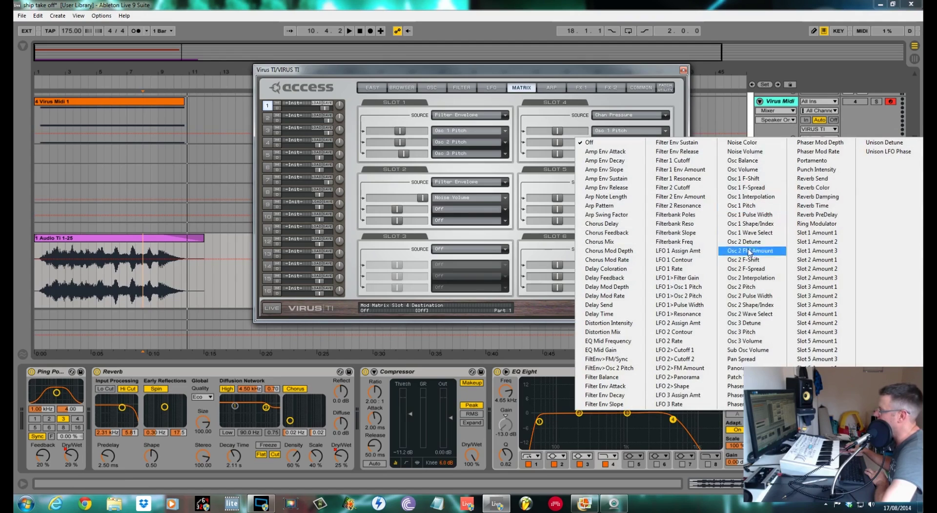
{"action": "left_click", "coordinate": [747, 288]}
{"action": "left_click", "coordinate": [664, 153]}
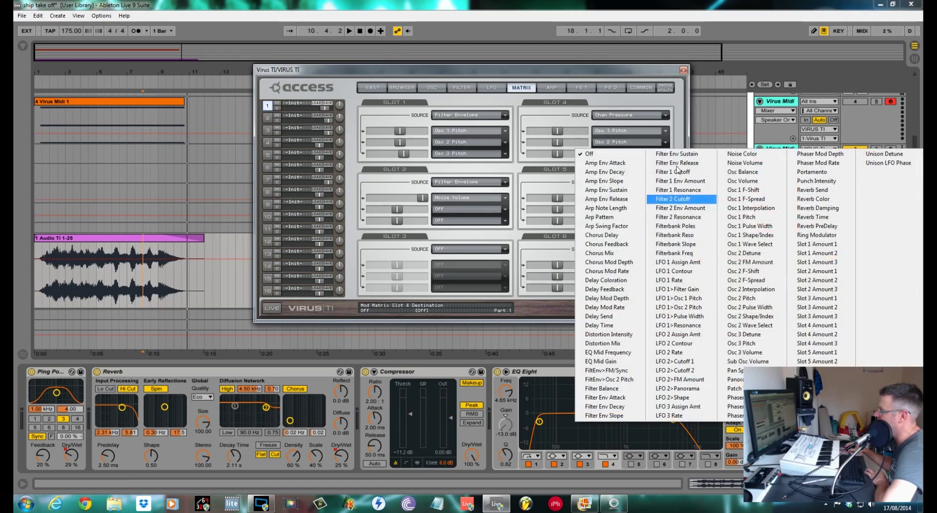
{"action": "left_click", "coordinate": [747, 352]}
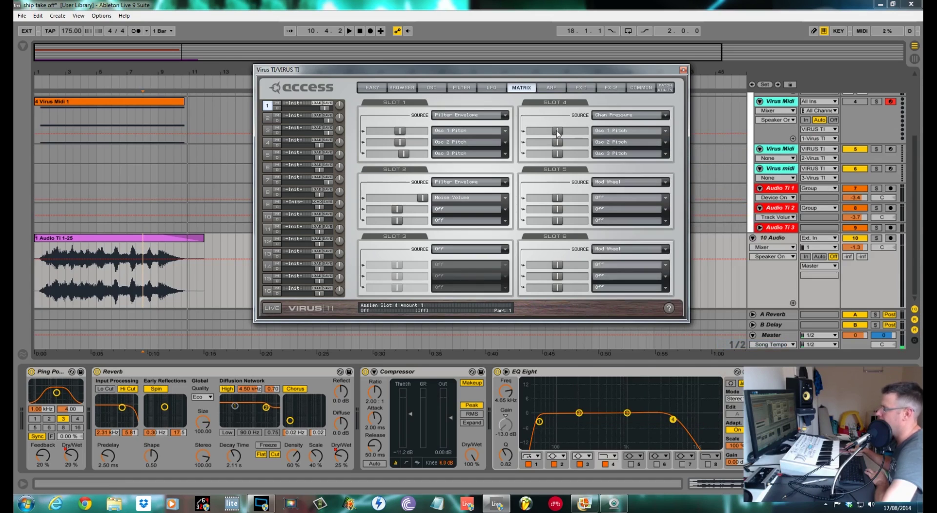
{"action": "left_click_drag", "start_coordinate": [557, 130], "coordinate": [522, 154]}
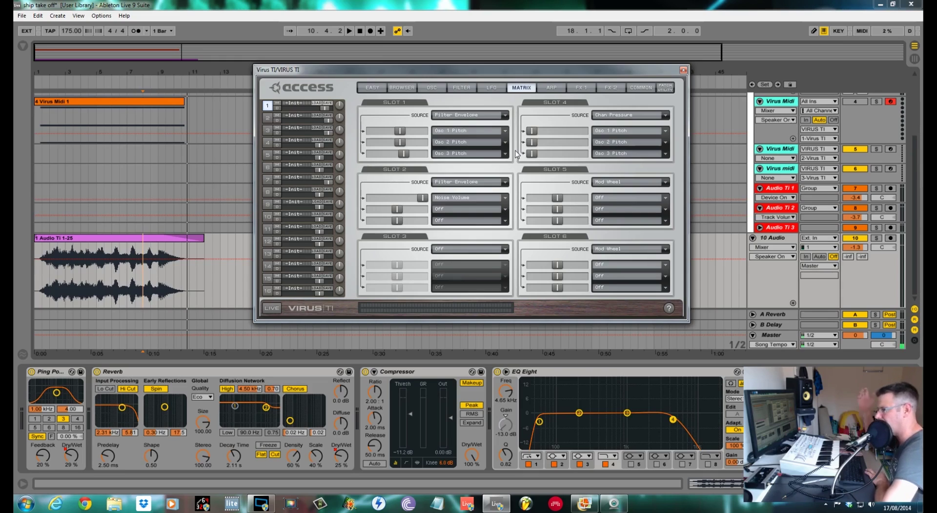
Route Chan Pressure to Filter 1 Cutoff and Chorus Mix in matrix slot 5.
{"action": "left_click", "coordinate": [666, 183]}
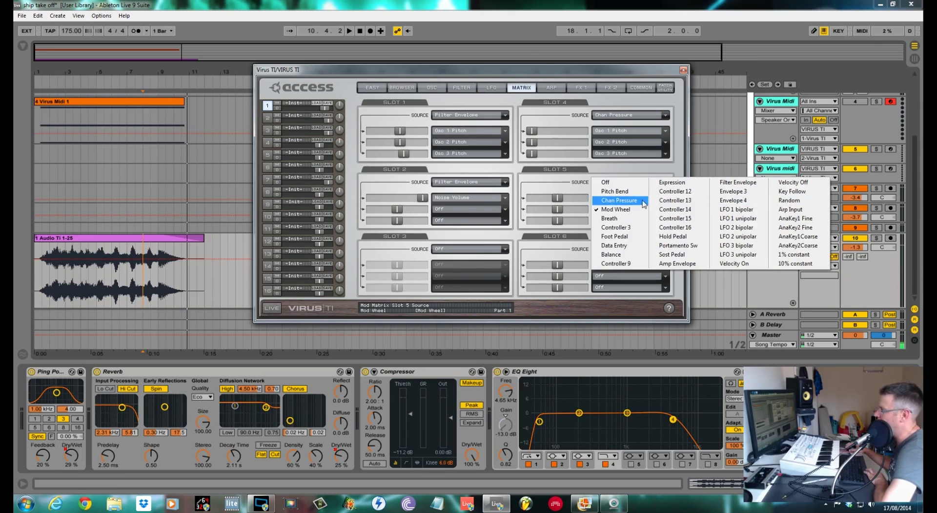
{"action": "left_click", "coordinate": [619, 200]}
{"action": "left_click", "coordinate": [664, 197]}
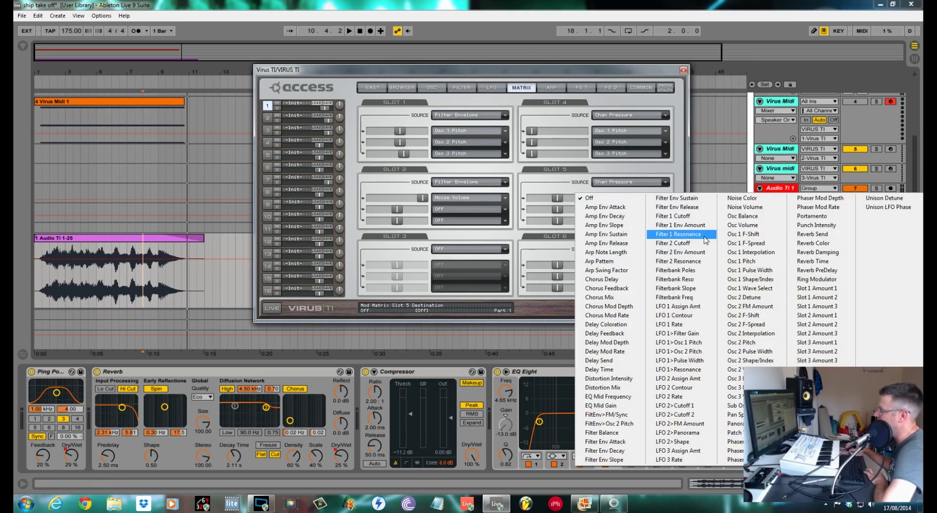
{"action": "left_click", "coordinate": [676, 216]}
{"action": "left_click", "coordinate": [665, 209]}
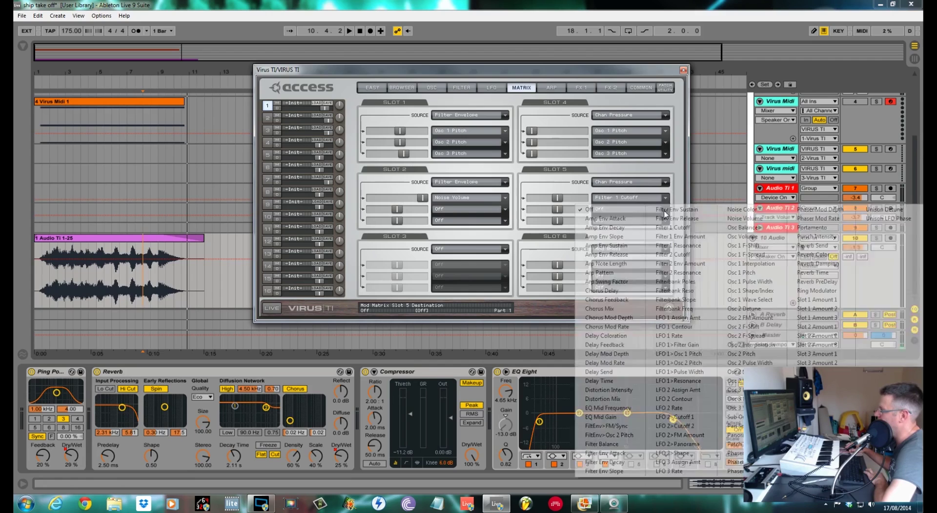
{"action": "left_click", "coordinate": [678, 254]}
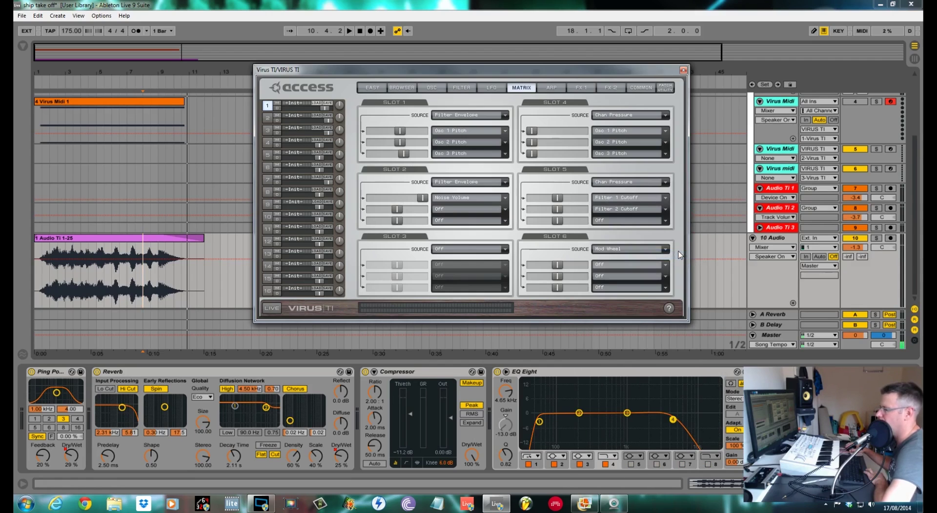
{"action": "left_click", "coordinate": [635, 209]}
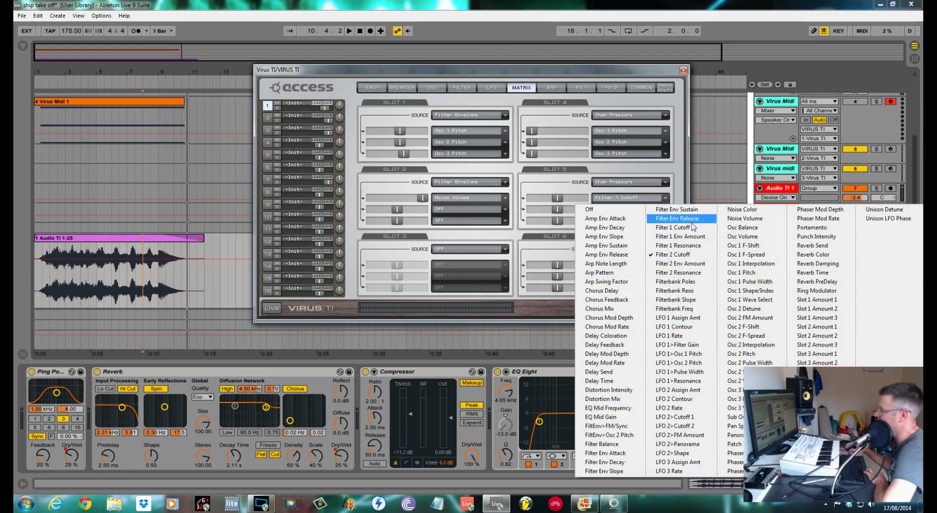
{"action": "left_click", "coordinate": [610, 309]}
Set all three matrix slot 6 amounts strongly negative, with about -55 for the first, leaving the destinations off.
{"action": "left_click_drag", "start_coordinate": [523, 280], "coordinate": [530, 279]}
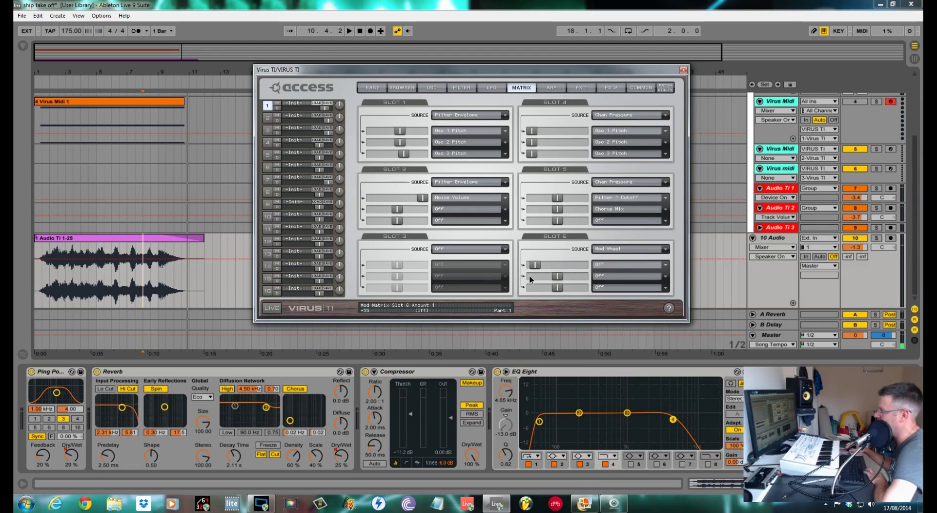
{"action": "left_click", "coordinate": [557, 276]}
{"action": "left_click_drag", "start_coordinate": [533, 285], "coordinate": [534, 296]}
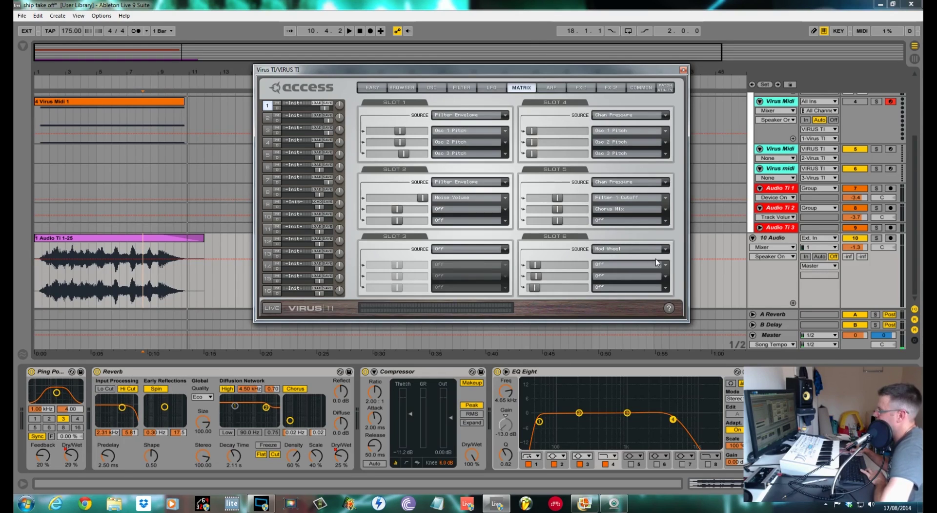
Set all three matrix slot 5 amounts strongly negative, with -55 for Filter 1 Cutoff.
{"action": "left_click_drag", "start_coordinate": [557, 197], "coordinate": [532, 201]}
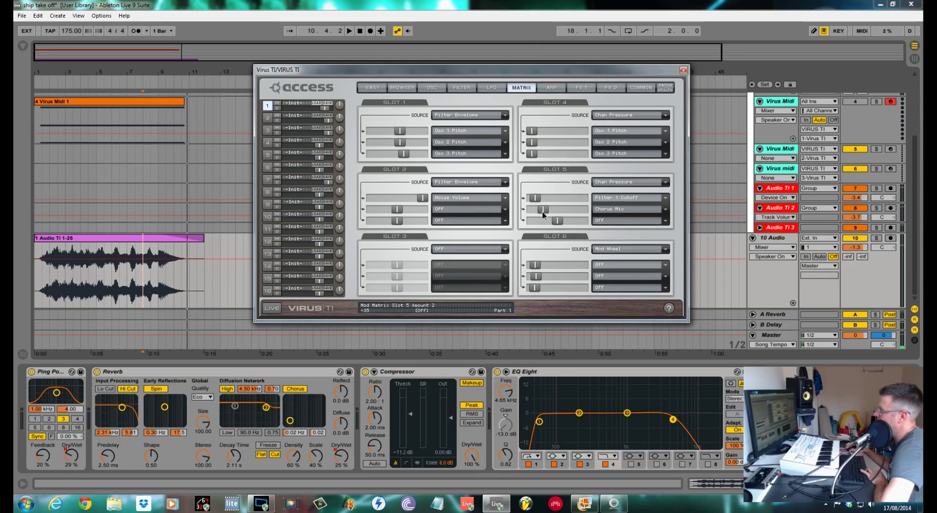
{"action": "left_click_drag", "start_coordinate": [552, 220], "coordinate": [534, 228]}
{"action": "left_click_drag", "start_coordinate": [535, 197], "coordinate": [532, 197]}
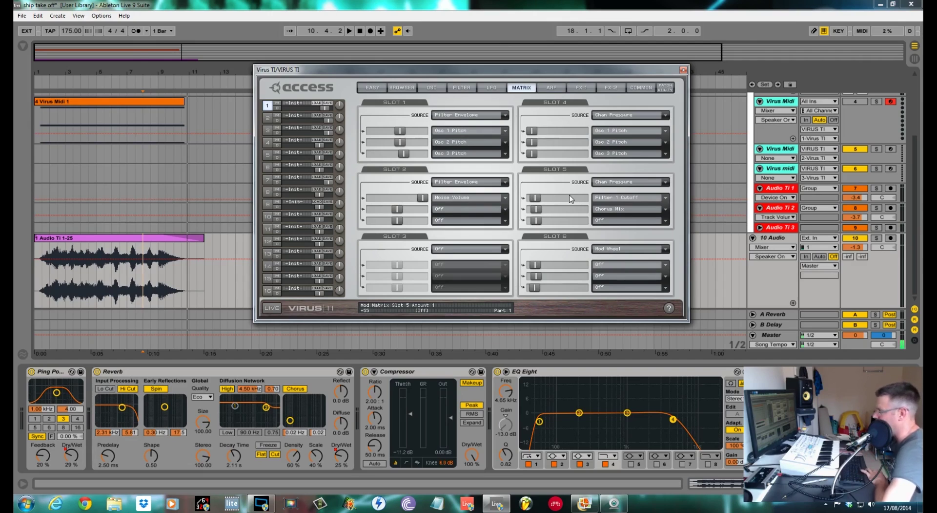
Activate the first Virus Midi track, mute the 10 Audio track, and play the MIDI clip from near the start of the arrangement.
{"action": "key", "text": "space"}
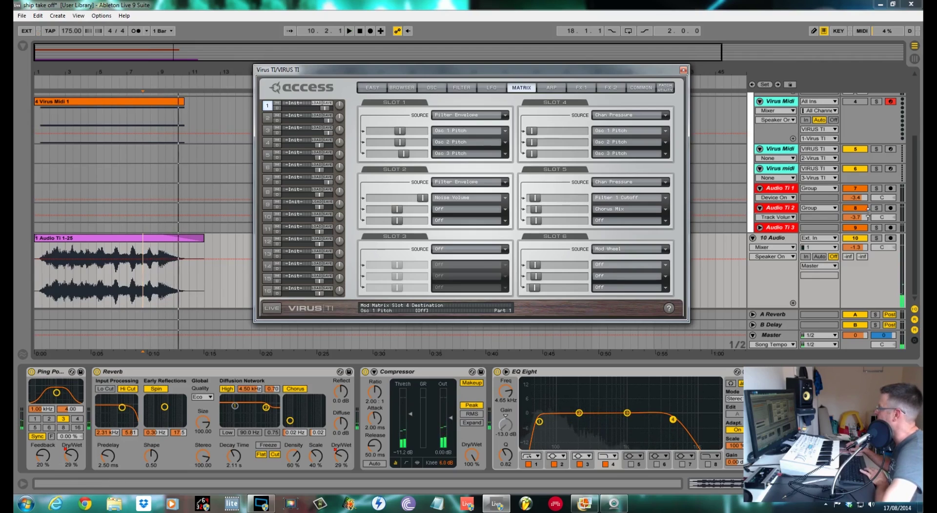
{"action": "key", "text": "space"}
{"action": "scroll", "coordinate": [859, 147], "scroll_direction": "up", "scroll_amount": 3}
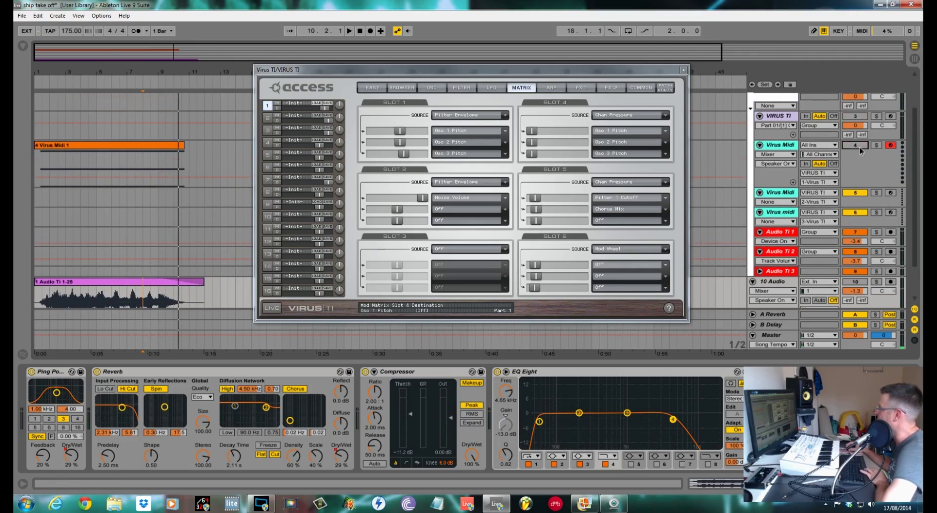
{"action": "key", "text": "ctrl+alt+b"}
{"action": "left_click", "coordinate": [213, 122]}
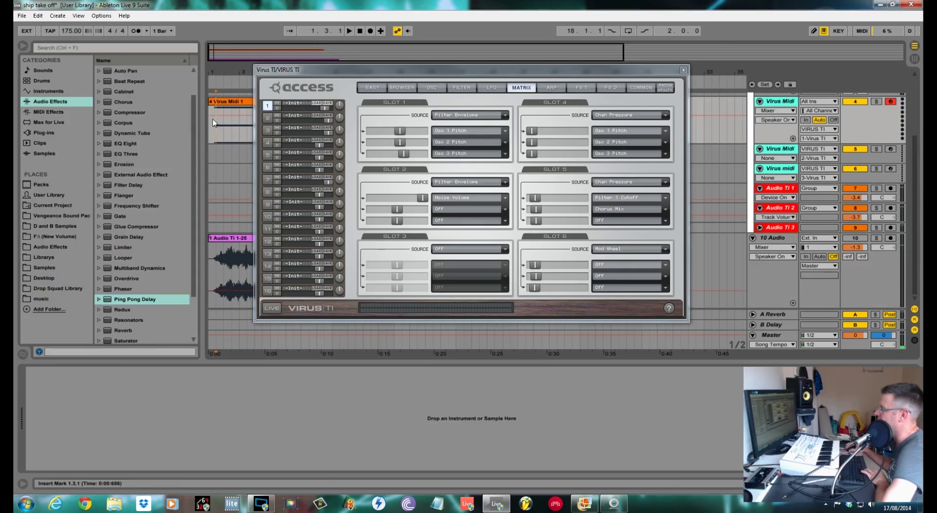
{"action": "key", "text": "space"}
{"action": "left_click", "coordinate": [23, 46]}
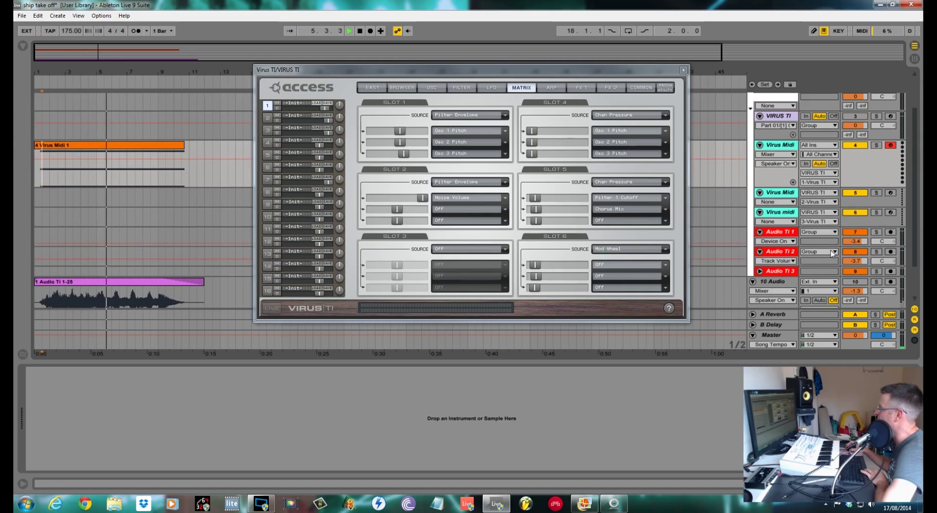
{"action": "key", "text": "space"}
{"action": "key", "text": "space"}
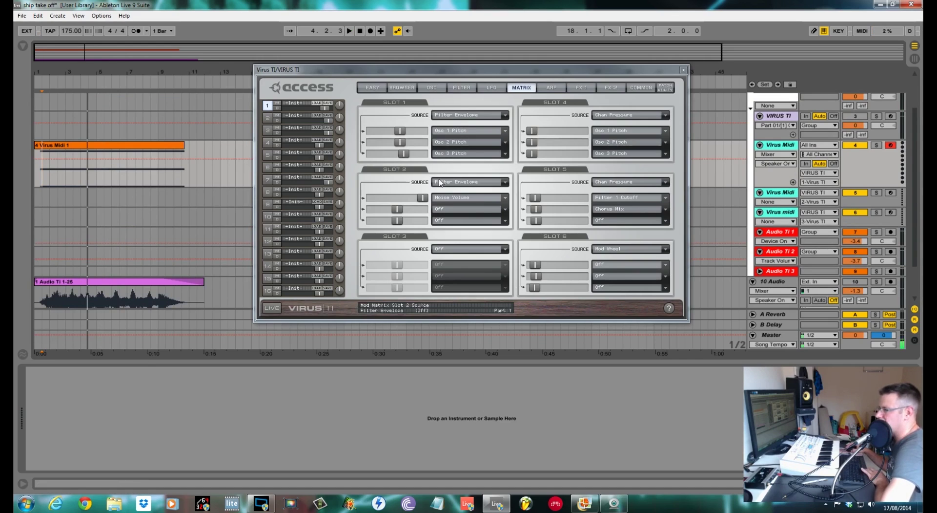
{"action": "key", "text": "space"}
Delete the Virus Midi 1 clip, then reactivate the 10 Audio track and show its effect devices.
{"action": "left_click", "coordinate": [150, 152]}
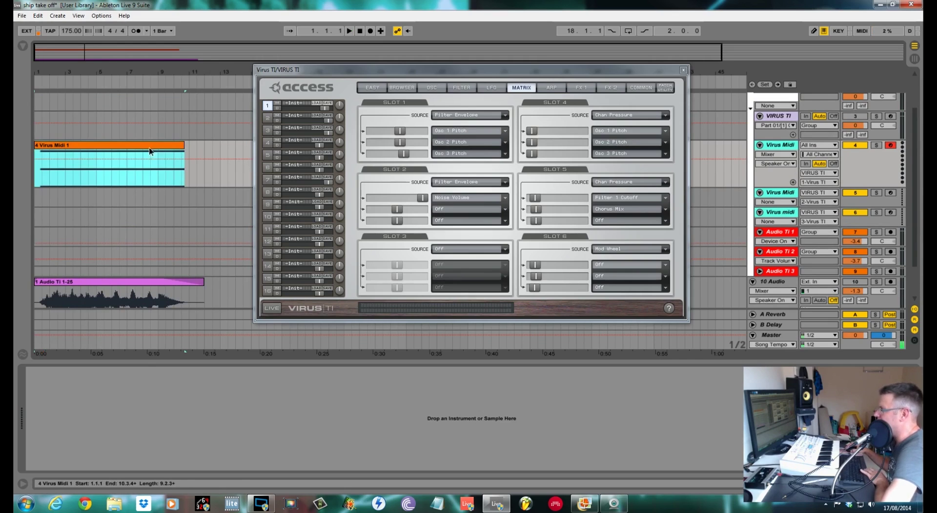
{"action": "key", "text": "Delete"}
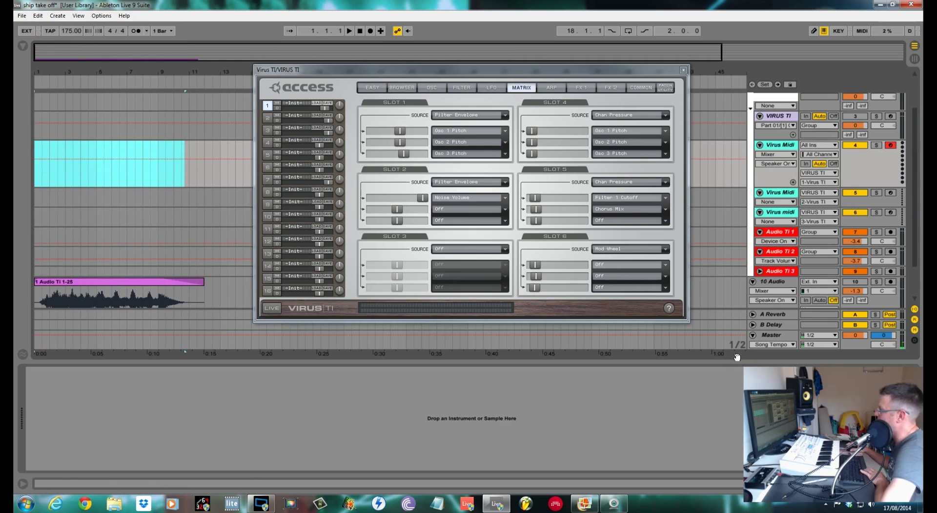
{"action": "left_click", "coordinate": [796, 292]}
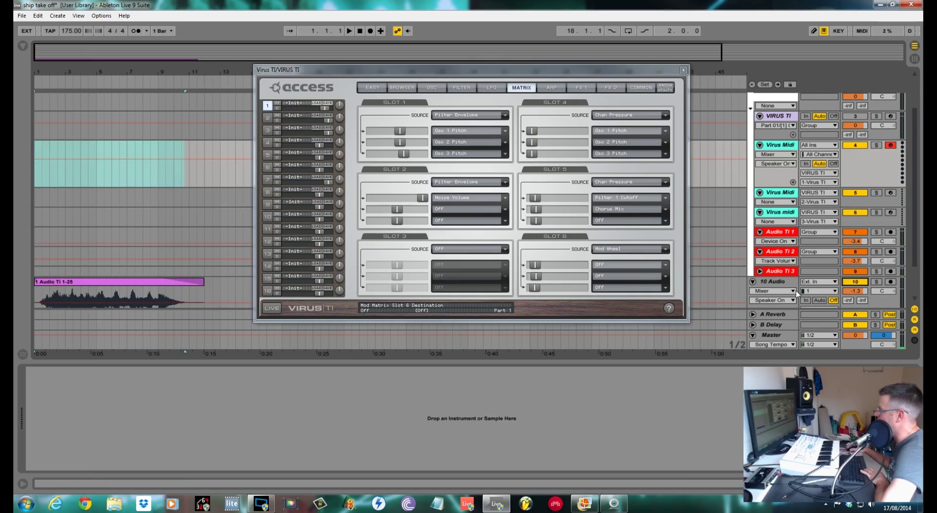
{"action": "left_click", "coordinate": [773, 284]}
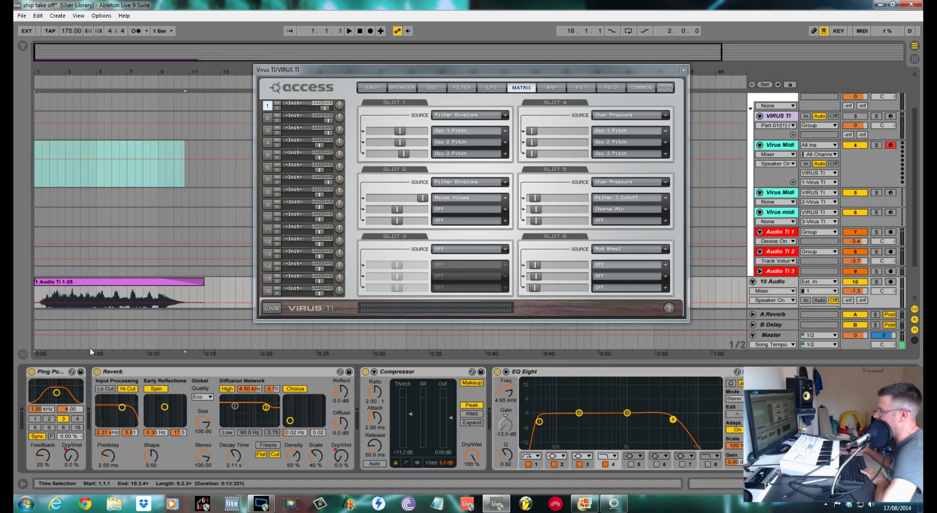
Turn off the Reverb and Ping Pong Delay on the 10 Audio track and play the recorded audio from the start.
{"action": "left_click", "coordinate": [97, 371]}
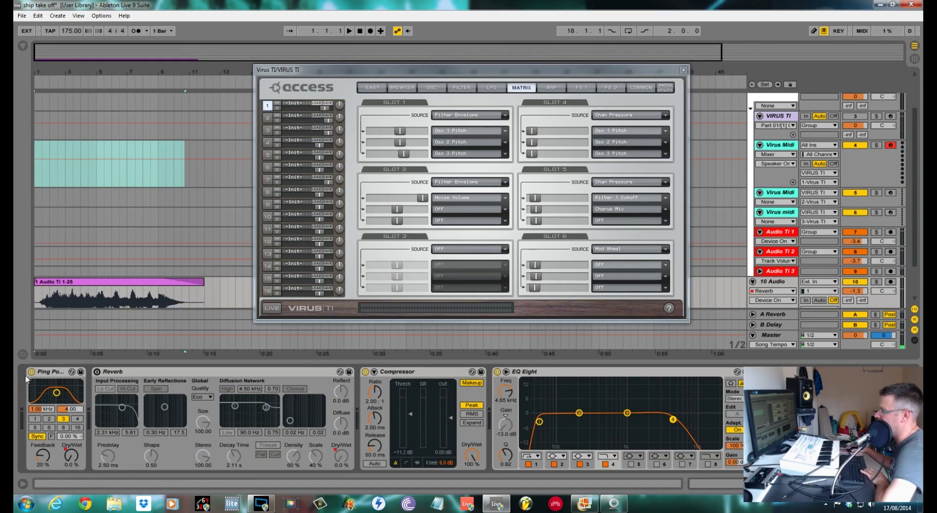
{"action": "left_click", "coordinate": [32, 371]}
{"action": "key", "text": "space"}
{"action": "scroll", "coordinate": [714, 209], "scroll_direction": "down", "scroll_amount": 1}
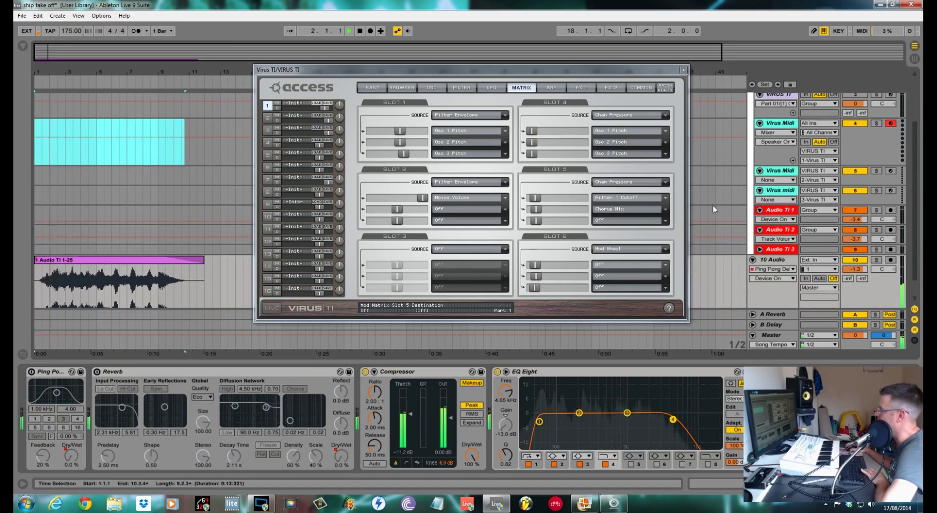
{"action": "left_click_drag", "start_coordinate": [913, 155], "coordinate": [916, 163]}
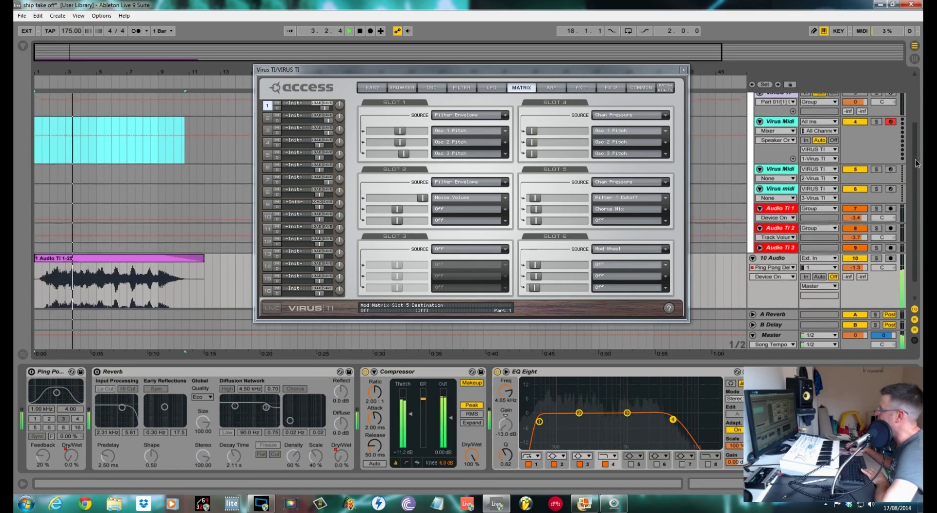
{"action": "scroll", "coordinate": [916, 163], "scroll_direction": "down", "scroll_amount": 1}
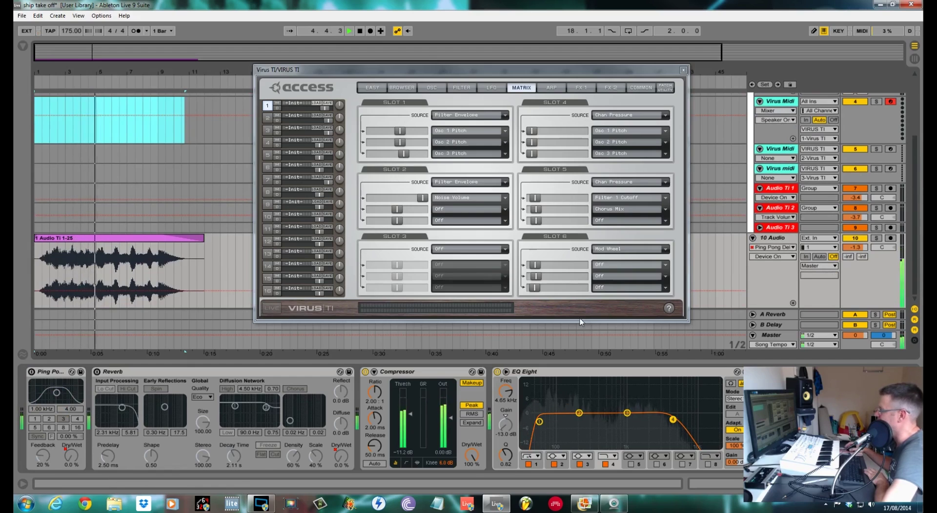
Remove the MetaFlanger and Flanger devices from the Audio Ti 1 track.
{"action": "left_click", "coordinate": [785, 189]}
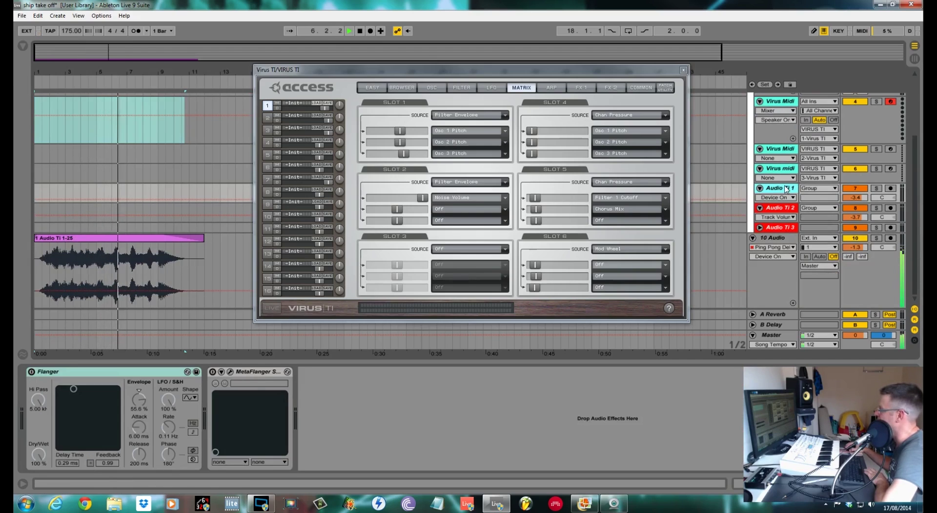
{"action": "left_click", "coordinate": [256, 371]}
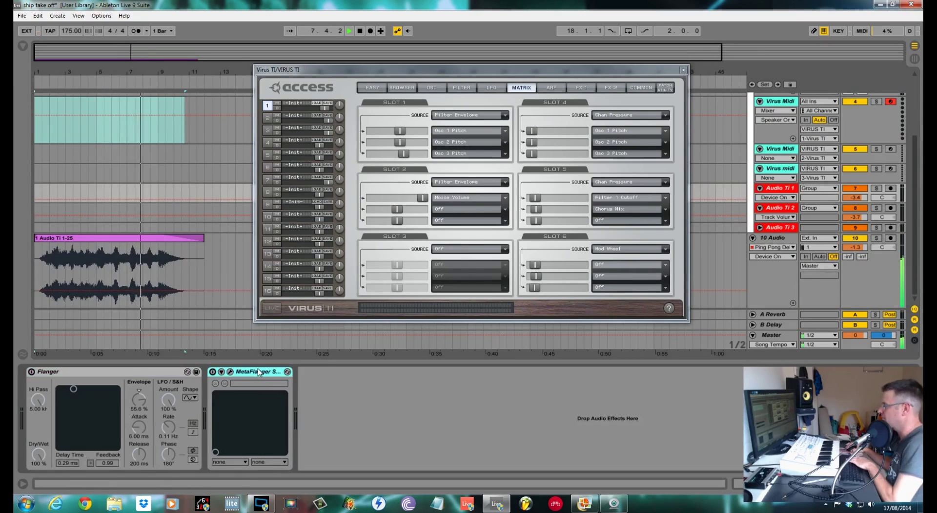
{"action": "key", "text": "Delete"}
{"action": "left_click", "coordinate": [177, 370]}
{"action": "key", "text": "Delete"}
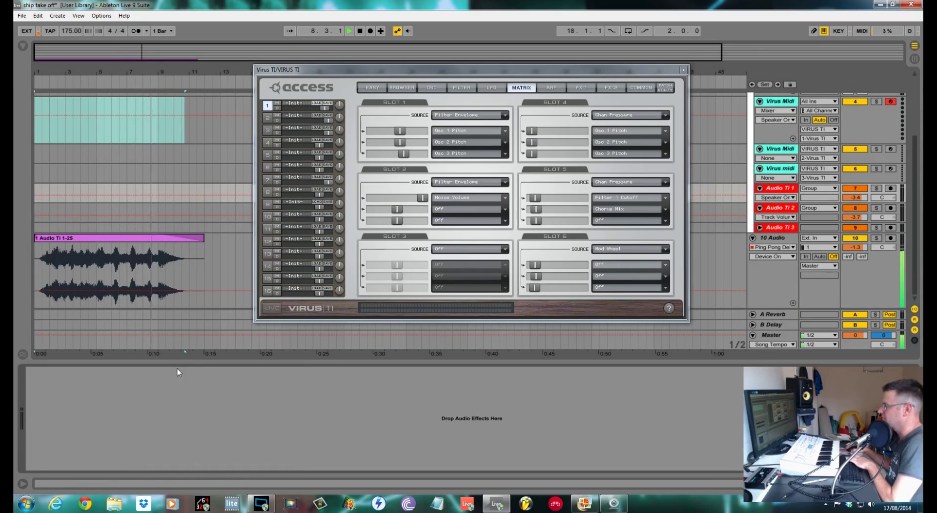
Turn the Reverb and Ping Pong Delay back on for the 10 Audio track.
{"action": "left_click", "coordinate": [774, 237]}
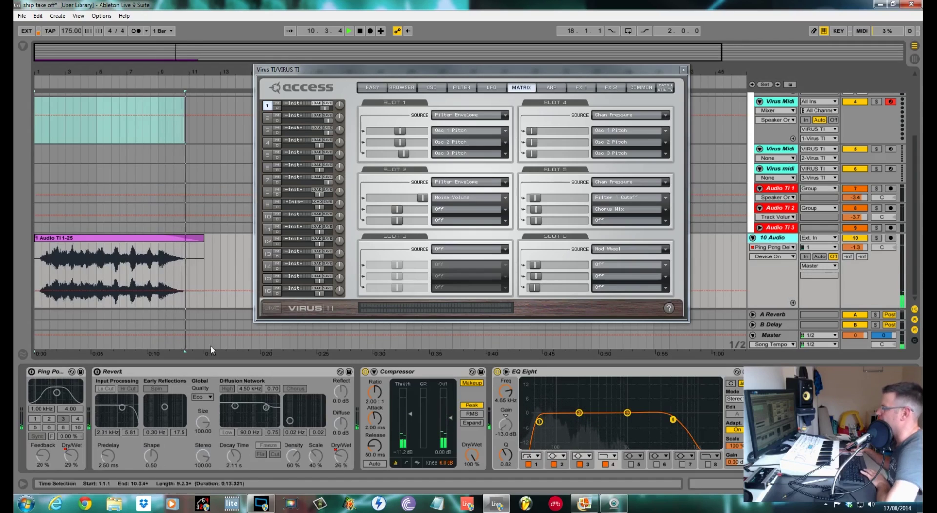
{"action": "left_click", "coordinate": [97, 372]}
{"action": "left_click", "coordinate": [32, 372]}
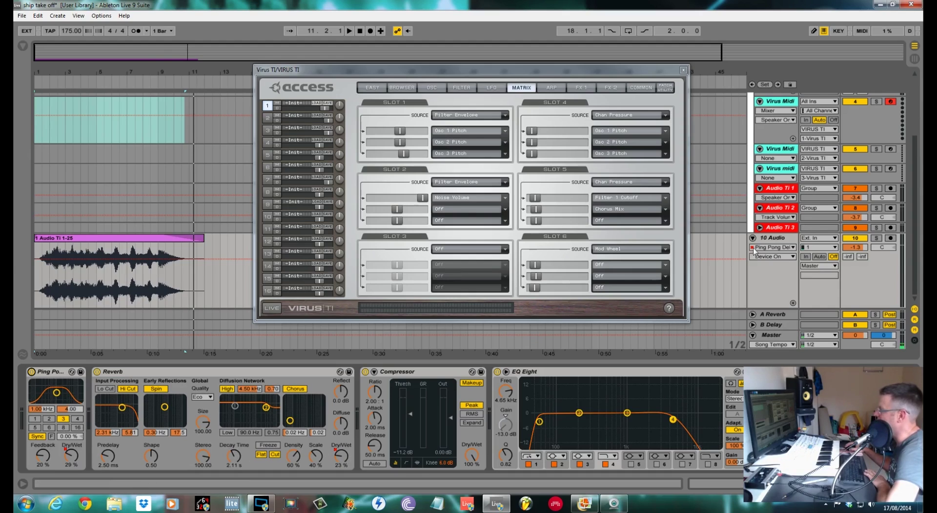
Display the Ping Pong Delay's Dry/Wet automation on the 10 Audio track.
{"action": "left_click", "coordinate": [779, 257]}
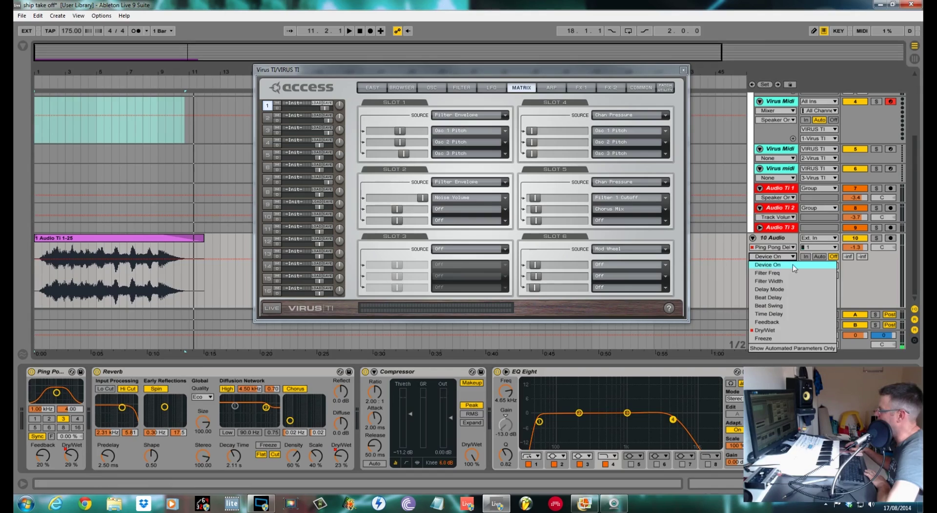
{"action": "left_click", "coordinate": [781, 330]}
{"action": "mouse_move", "coordinate": [159, 291]}
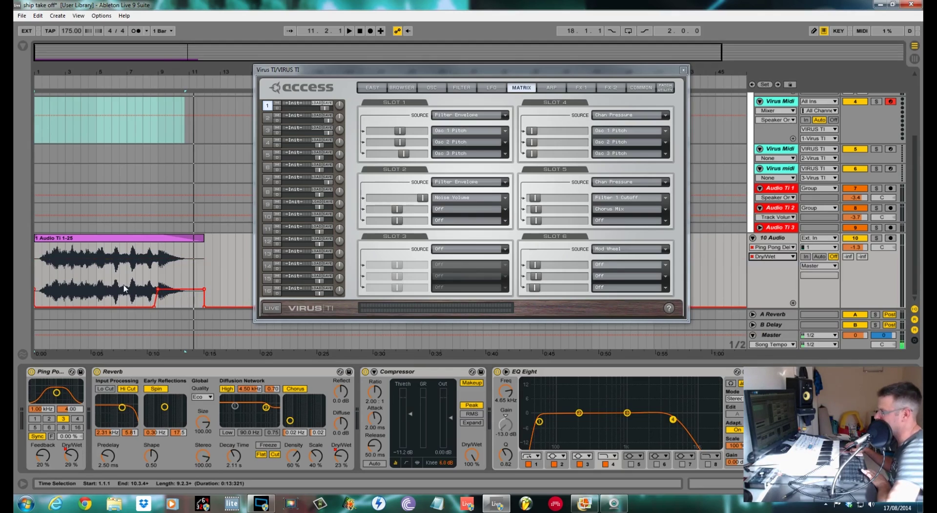
Show the Reverb's Dry/Wet automation on 10 Audio, with the Ping Pong Delay's envelope in its own lane, and play the audio.
{"action": "left_click", "coordinate": [776, 247]}
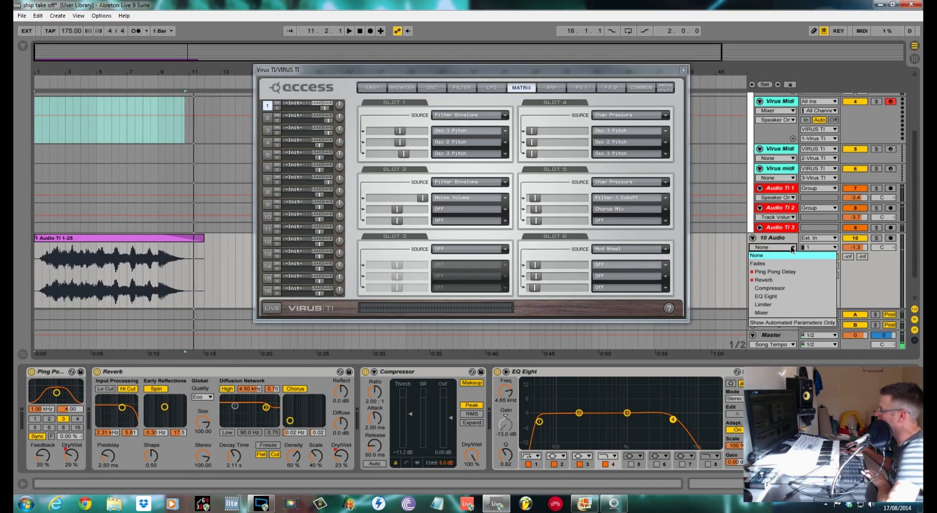
{"action": "left_click", "coordinate": [779, 279]}
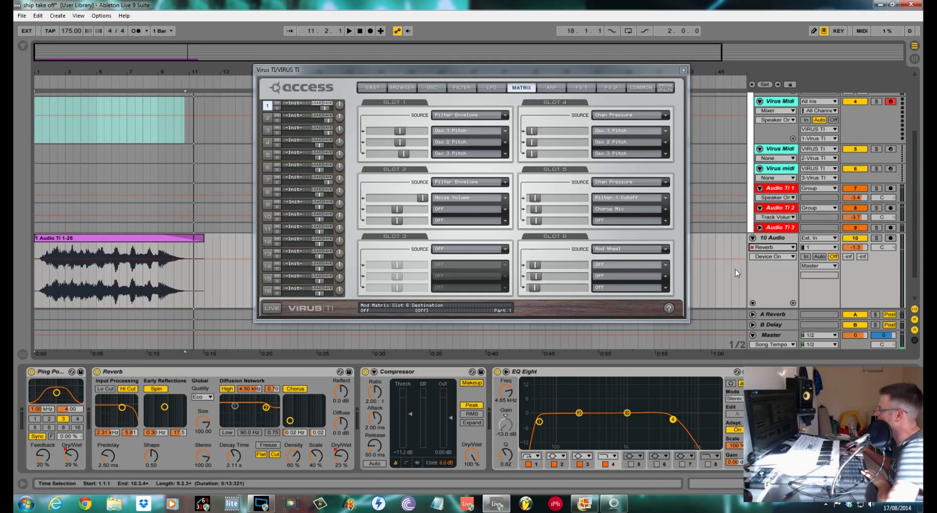
{"action": "left_click", "coordinate": [771, 256]}
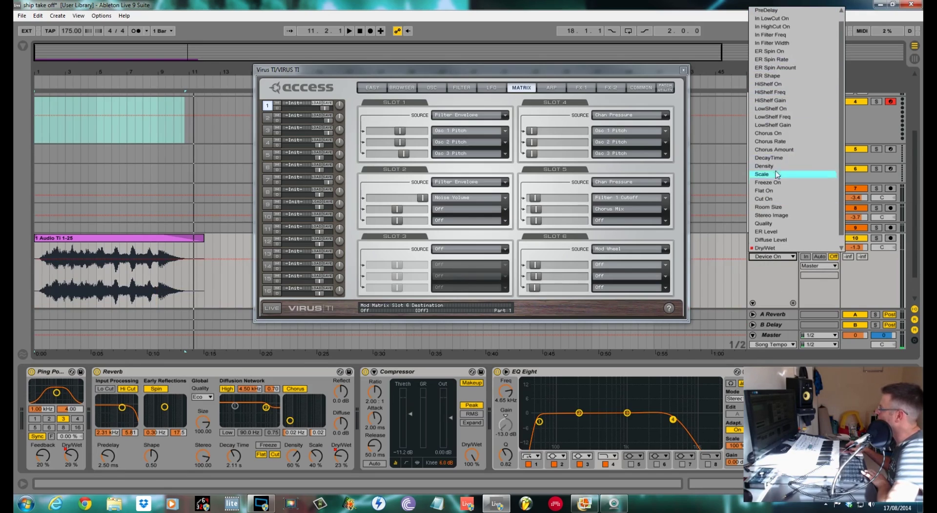
{"action": "scroll", "coordinate": [769, 247], "scroll_direction": "down", "scroll_amount": 2}
{"action": "left_click", "coordinate": [768, 242]}
{"action": "key", "text": "space"}
{"action": "left_click", "coordinate": [792, 303]}
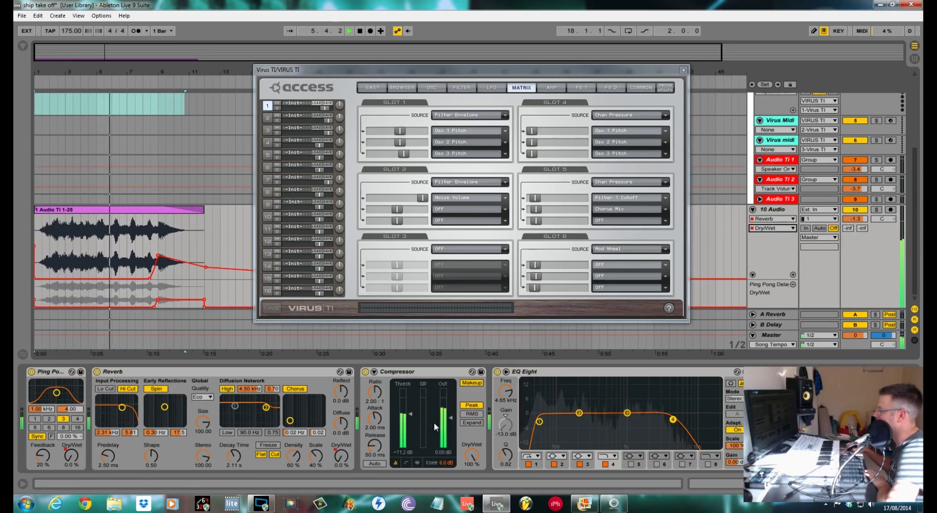
Boost band 3 of the EQ Eight on the 10 Audio track slightly at about 1.12 kHz.
{"action": "left_click_drag", "start_coordinate": [628, 412], "coordinate": [631, 407]}
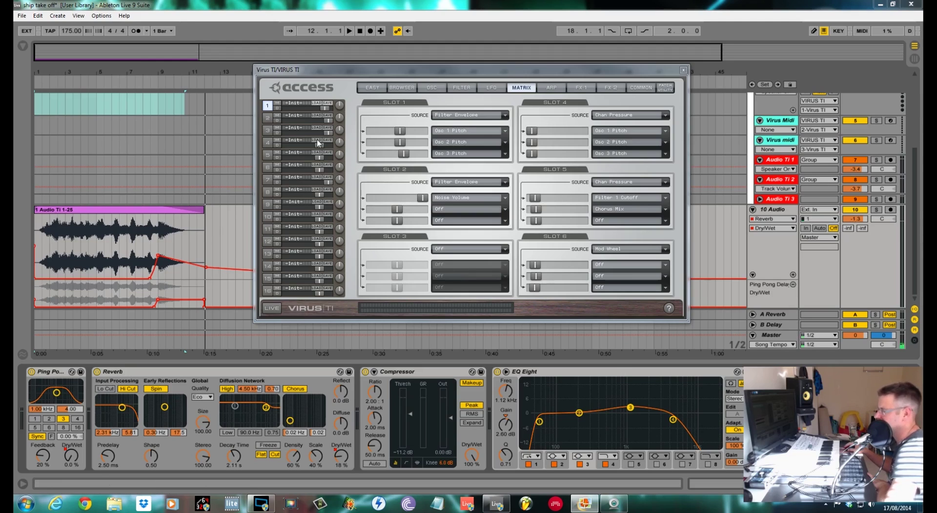
{"action": "mouse_move", "coordinate": [429, 76]}
{"action": "left_mouse_down"}
{"action": "mouse_move", "coordinate": [415, 108]}
{"action": "mouse_move", "coordinate": [425, 92]}
{"action": "left_mouse_up"}
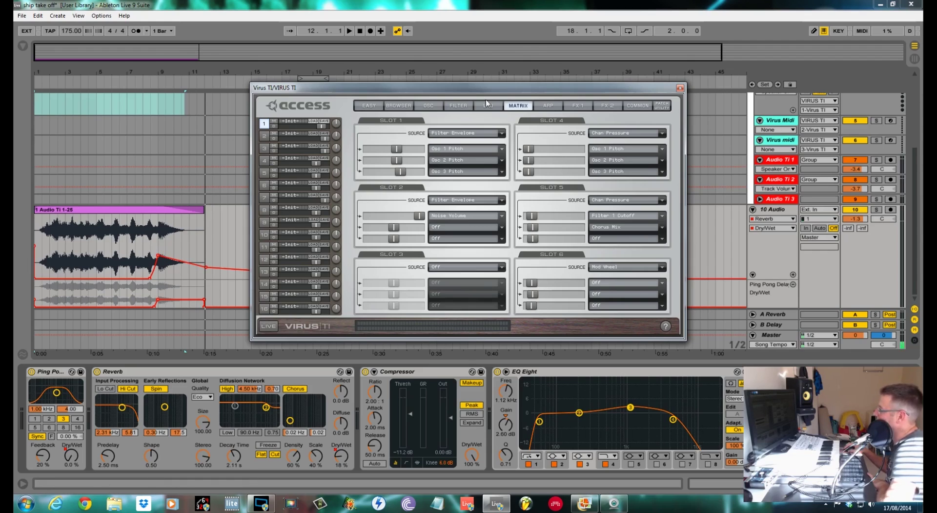
{"action": "left_click_drag", "start_coordinate": [497, 89], "coordinate": [497, 63]}
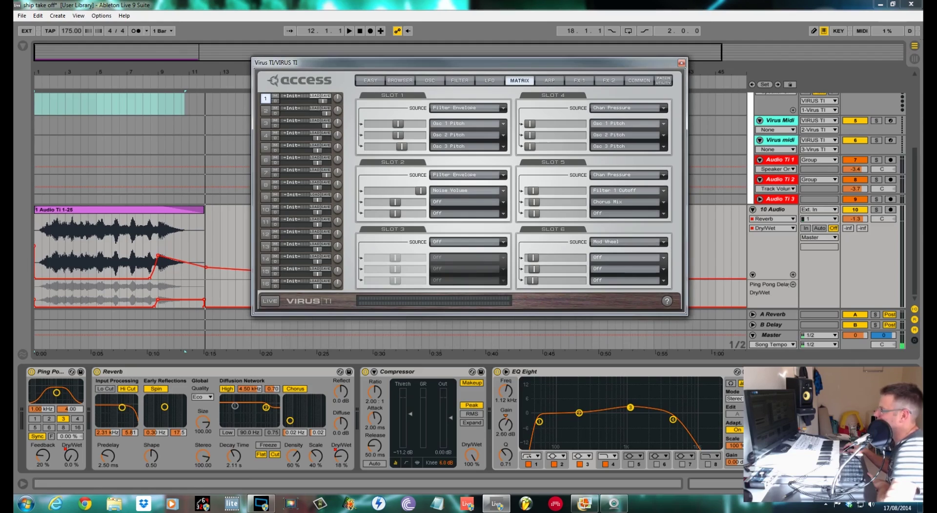
{"action": "left_click_drag", "start_coordinate": [506, 61], "coordinate": [486, 63]}
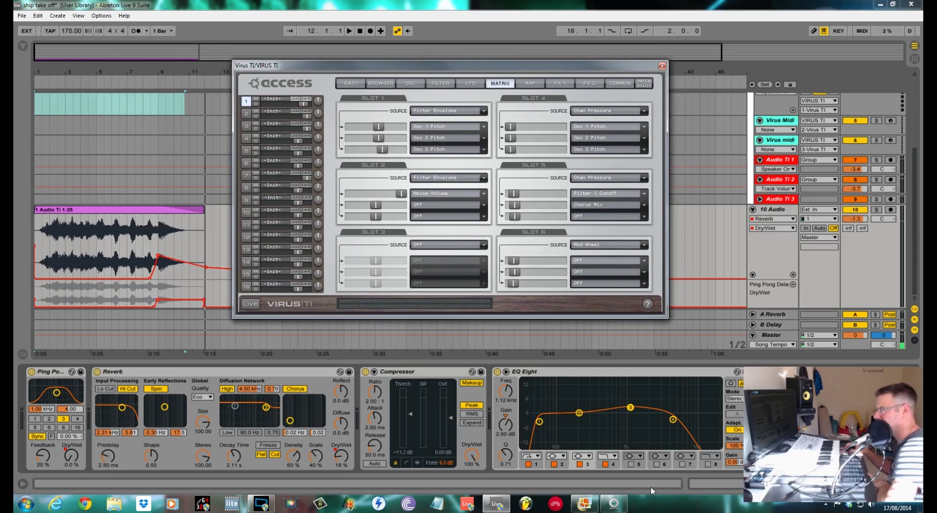